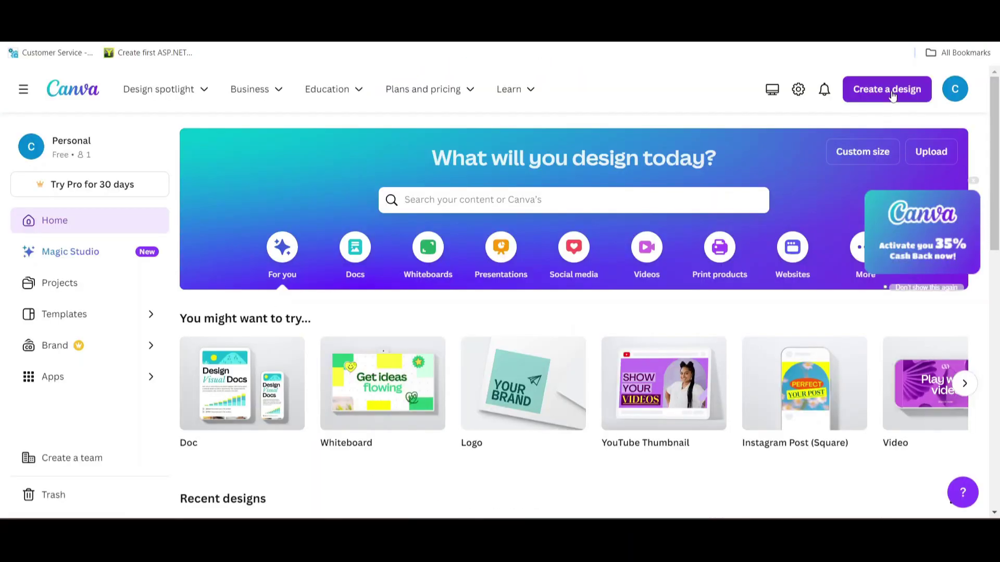
# Create a YouTube Thumbnail design and insert a white line-grid graphic found by searching the elements for "Grid background"
pyautogui.click(889, 90)
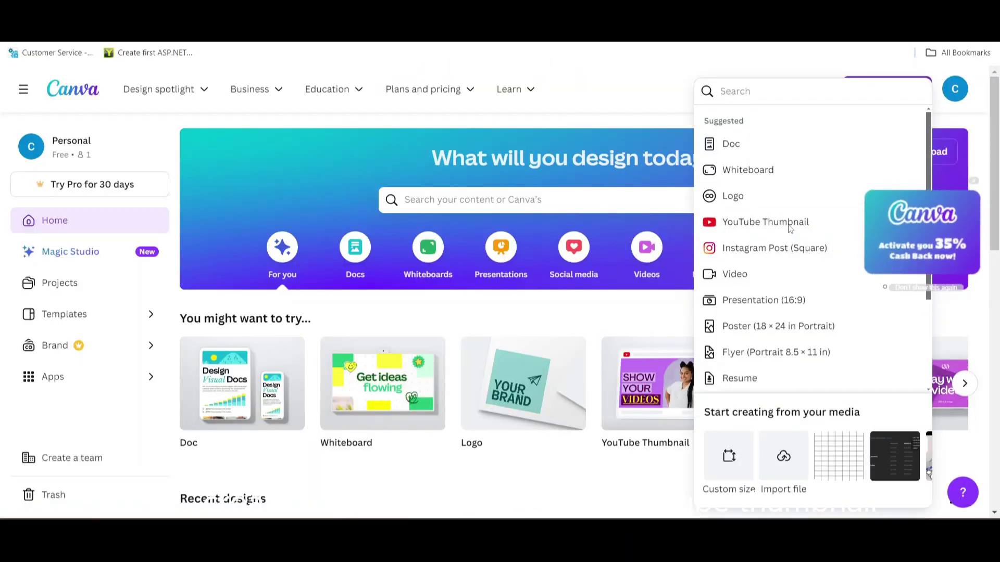
pyautogui.click(789, 225)
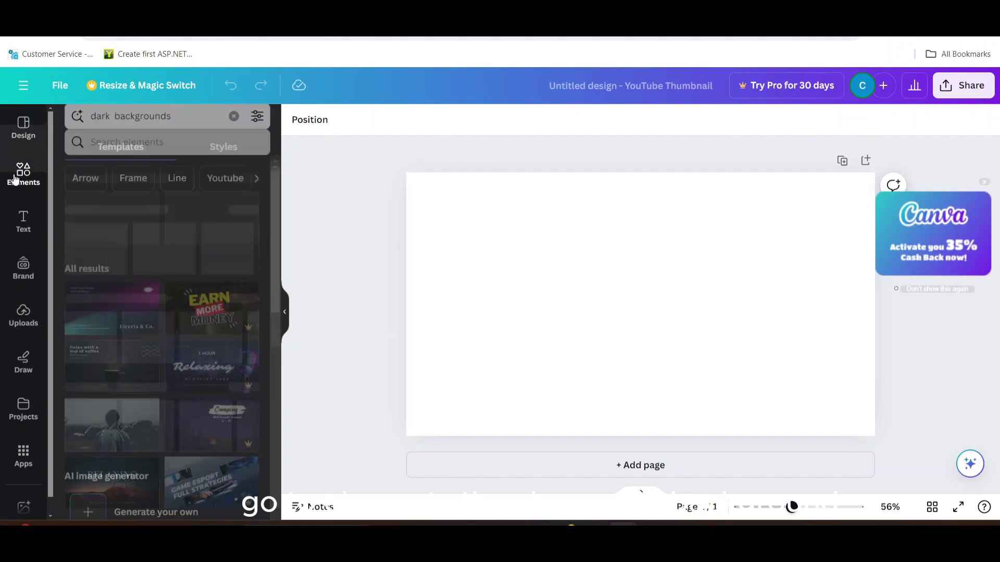
pyautogui.click(141, 129)
pyautogui.click(136, 189)
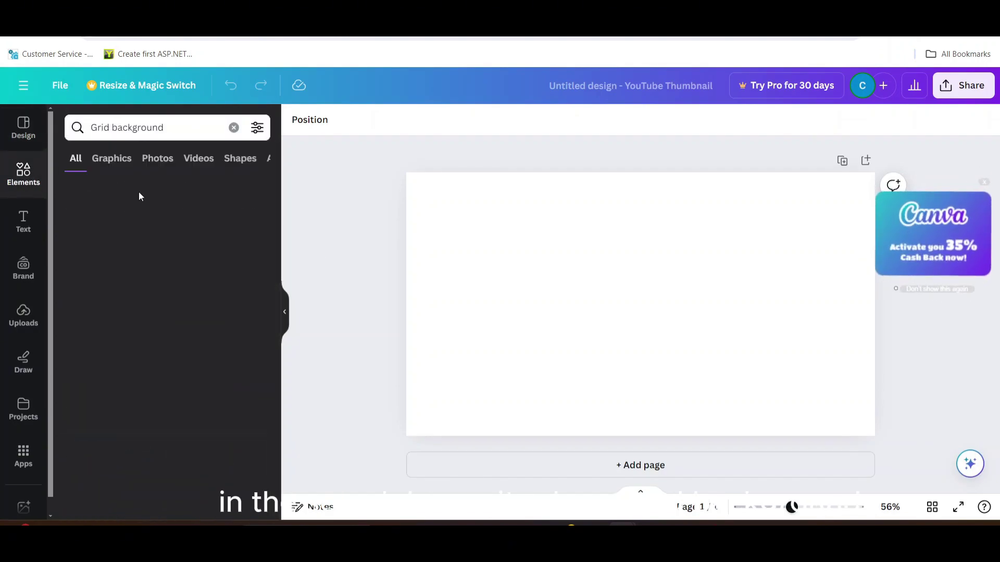
pyautogui.click(206, 267)
# Set the thumbnail page's background color to black
pyautogui.click(521, 291)
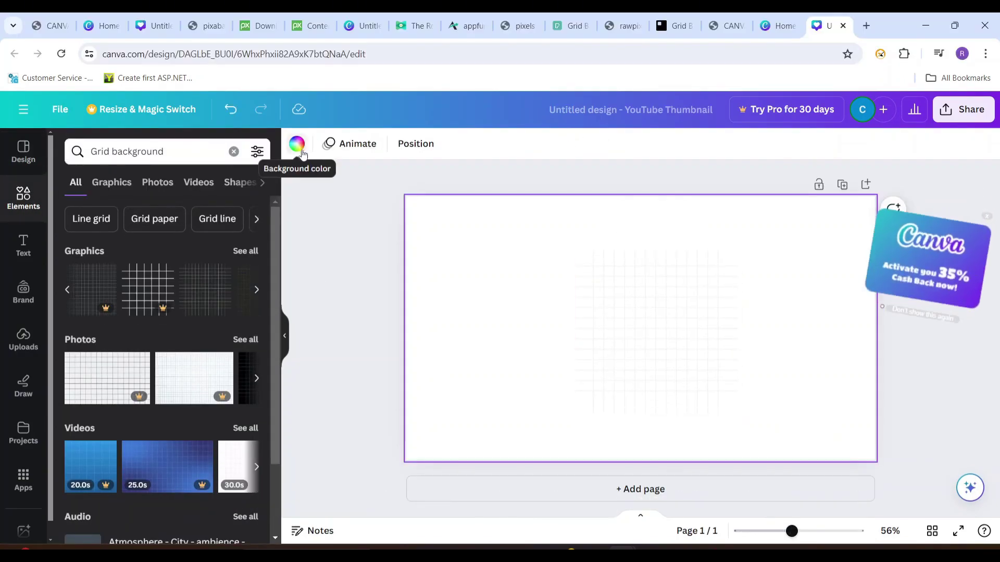
pyautogui.click(296, 144)
pyautogui.click(71, 379)
# Enlarge the grid graphic to about 1,285 by 1,285 so it covers the black page, and open the sharing options
pyautogui.click(591, 346)
pyautogui.moveTo(591, 346); pyautogui.dragTo(622, 349)
pyautogui.moveTo(475, 191); pyautogui.dragTo(342, 189)
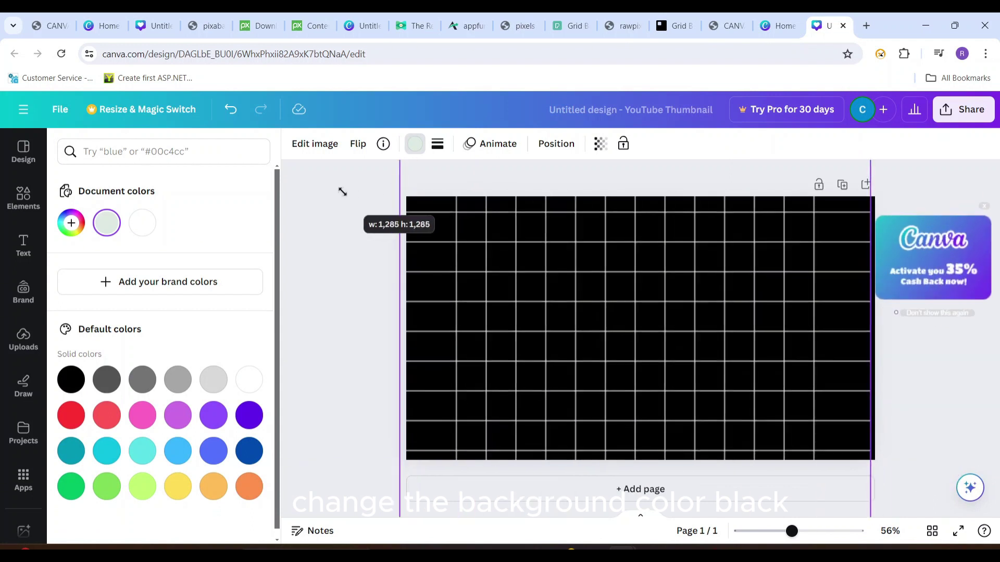
pyautogui.click(963, 109)
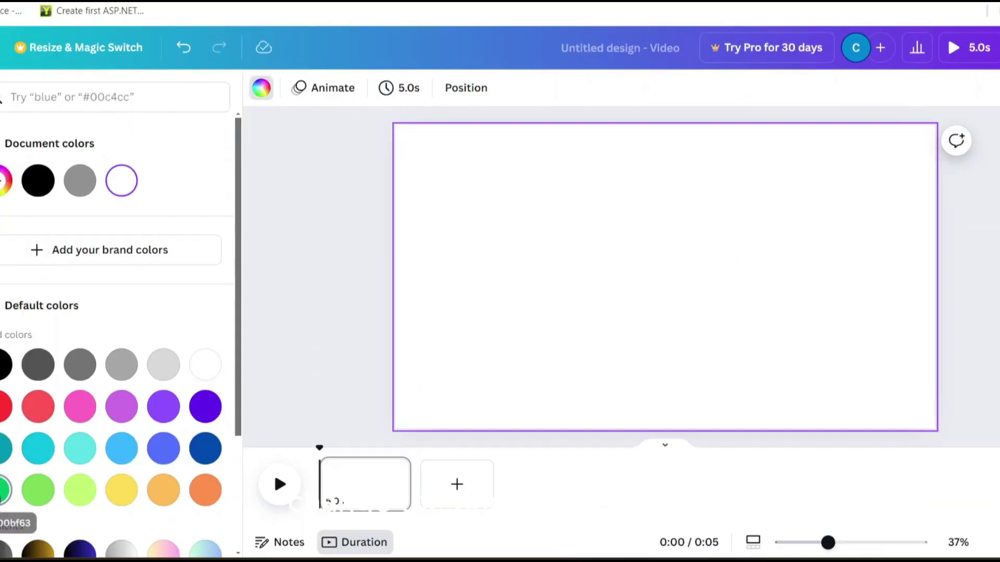
# Make the blank video page's background green and search the elements for "airplane"
pyautogui.click(71, 451)
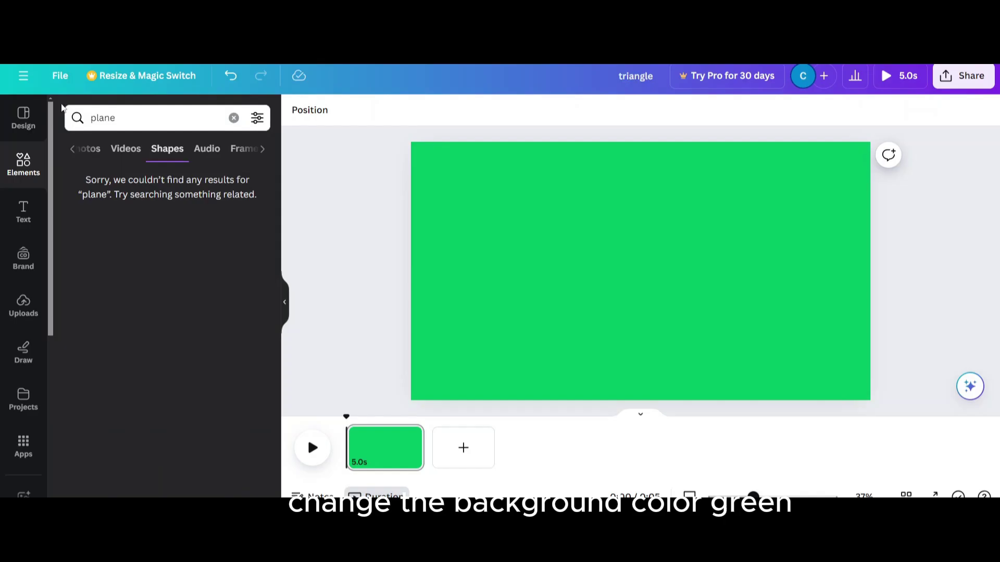
pyautogui.click(234, 117)
pyautogui.click(133, 127)
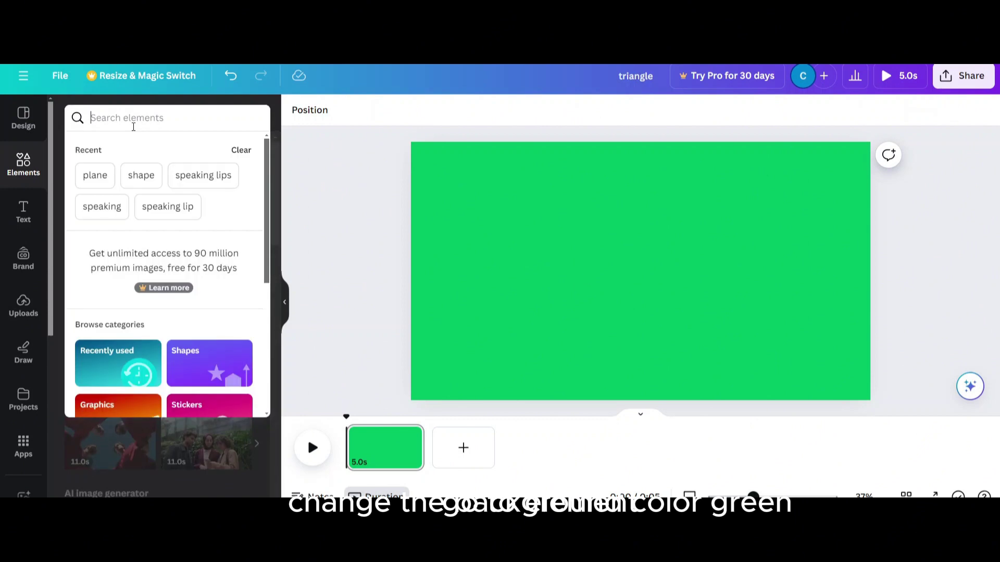
pyautogui.write('a')
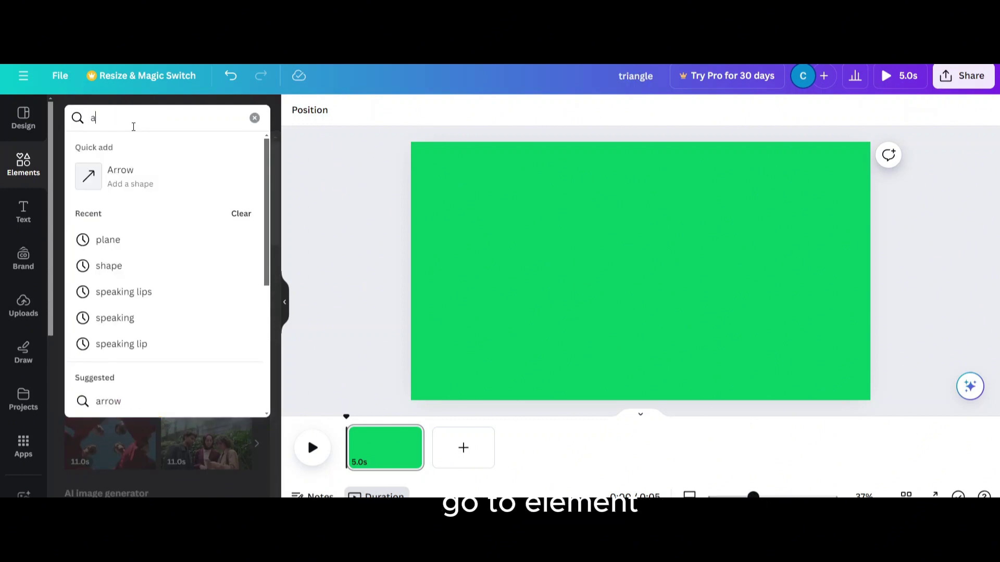
pyautogui.write('ir')
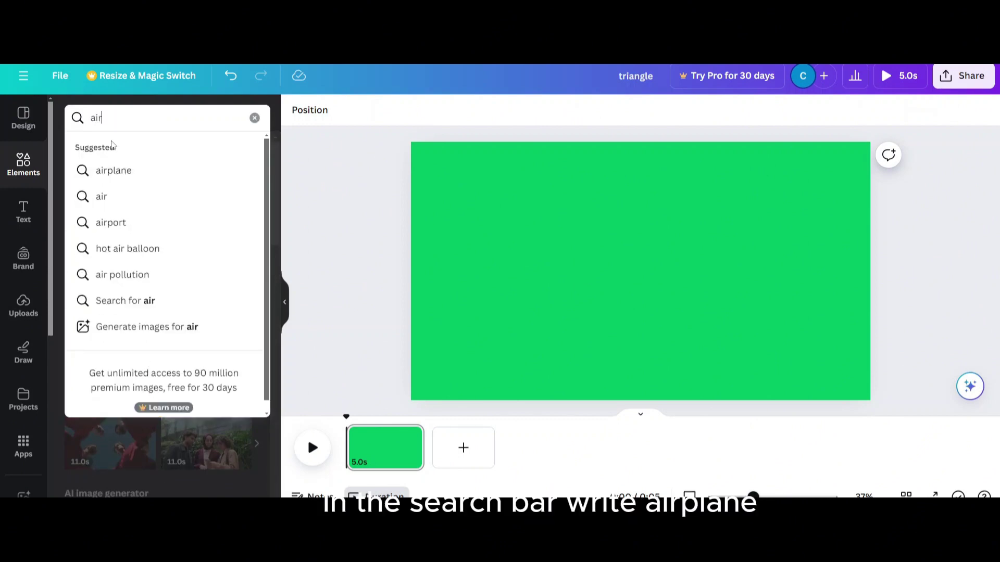
pyautogui.click(119, 179)
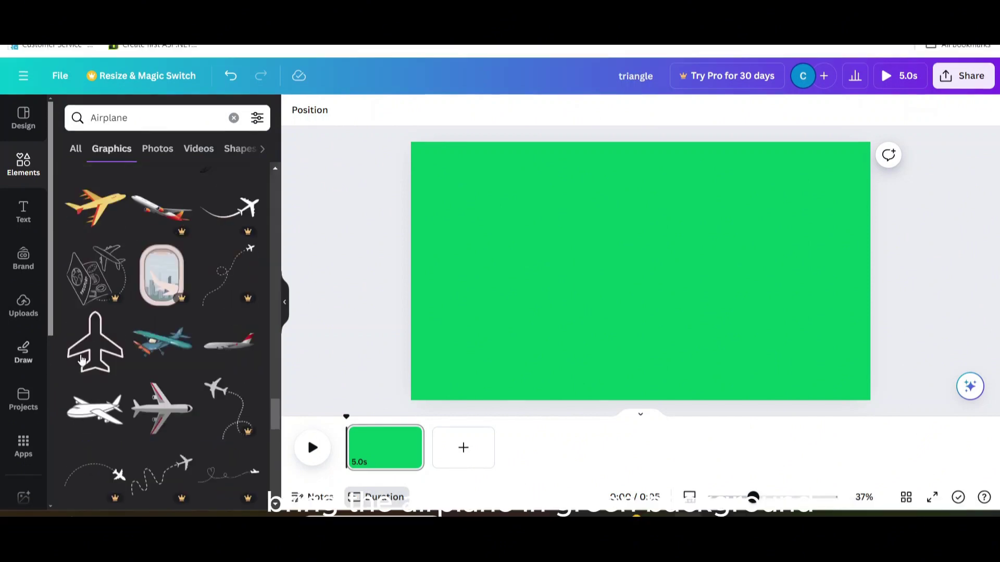
# Insert the white airplane outline graphic on the green page, place it slightly below the centre and resize it
pyautogui.click(95, 343)
pyautogui.moveTo(688, 321); pyautogui.dragTo(695, 341)
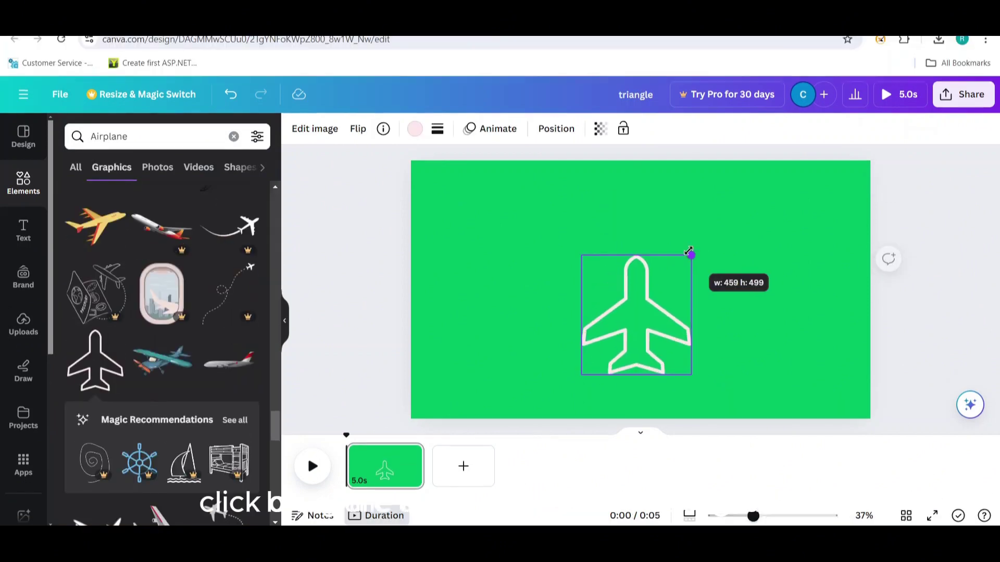
pyautogui.moveTo(689, 233); pyautogui.dragTo(684, 238)
# Download the green airplane design as an MP4 video
pyautogui.click(954, 104)
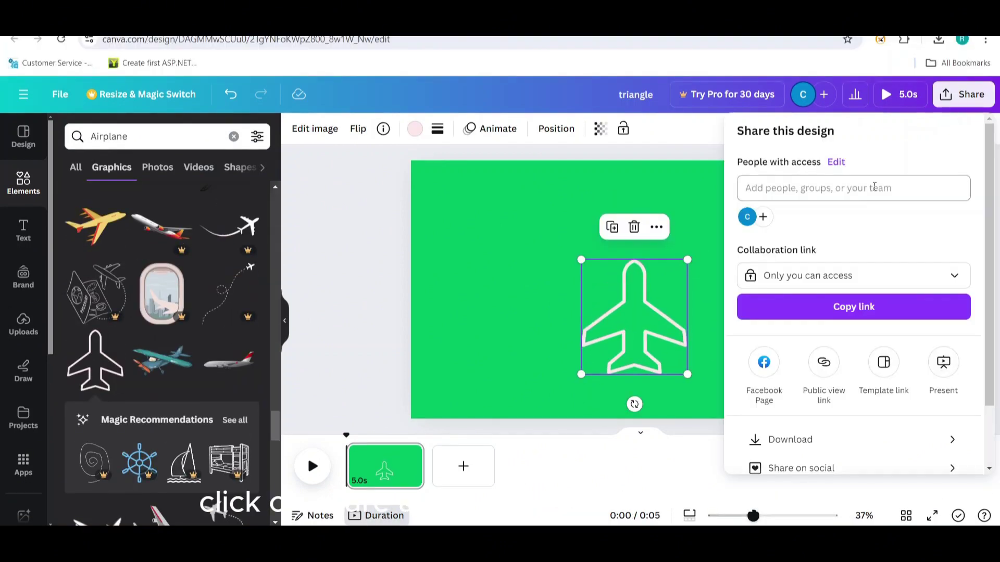
pyautogui.click(812, 439)
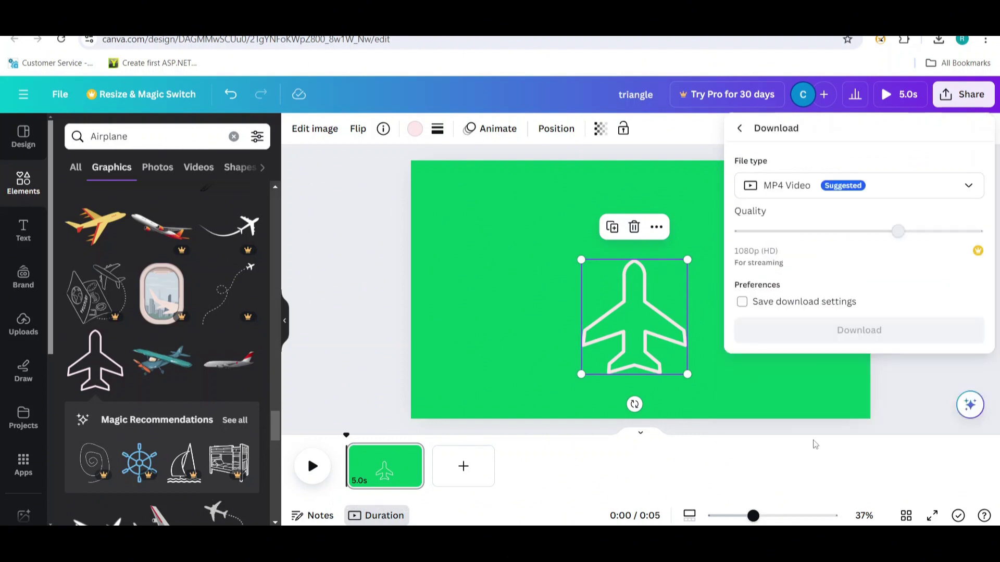
pyautogui.click(844, 339)
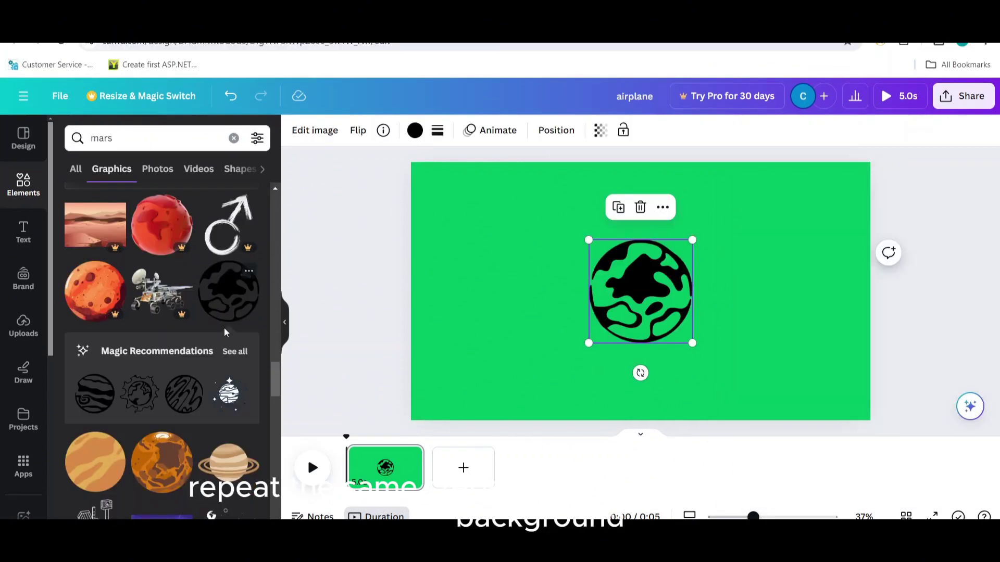
pyautogui.click(232, 351)
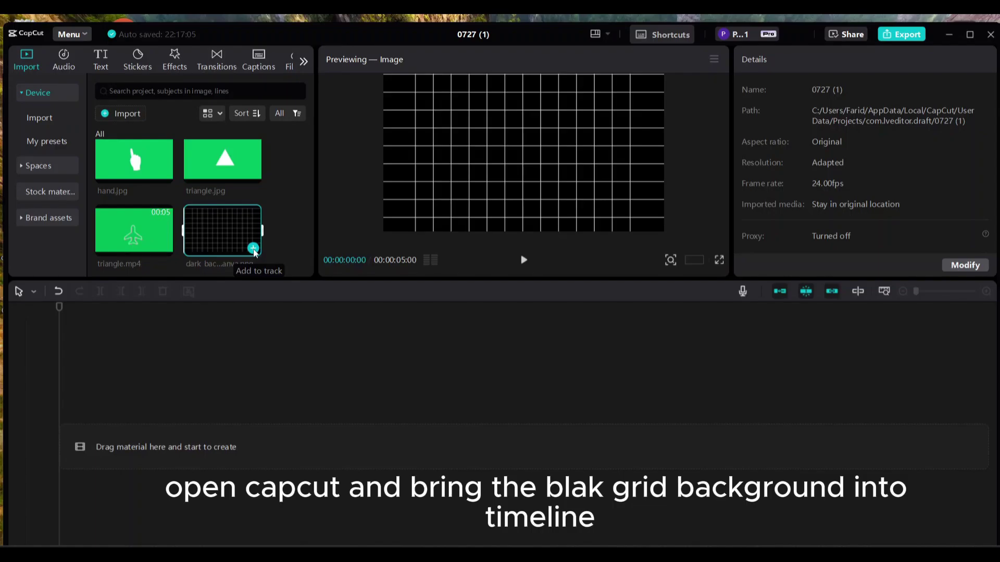
# In CapCut, add the dark grid background and airplane.jpg to the timeline, with the airplane clip on a track above the background
pyautogui.click(253, 248)
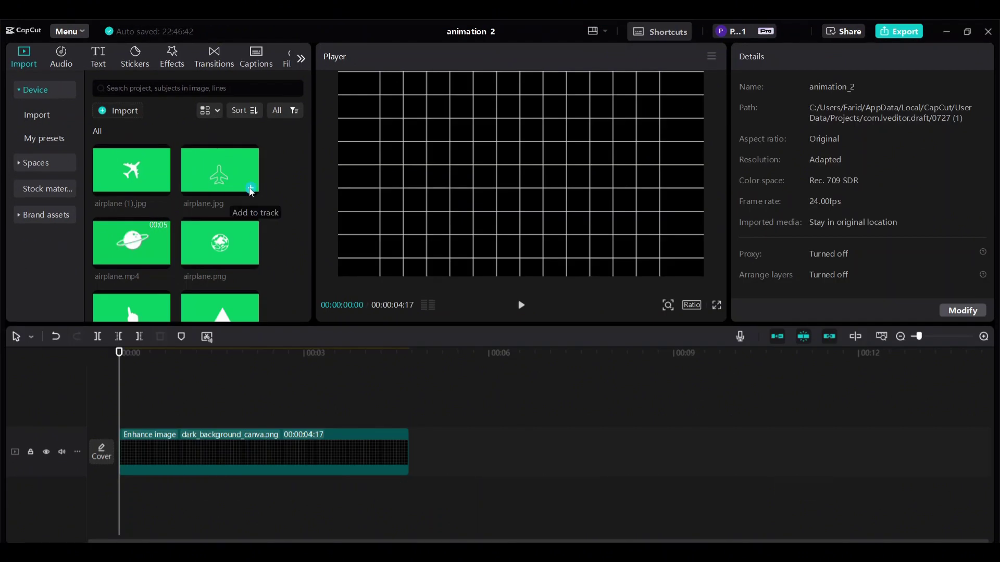
pyautogui.click(251, 189)
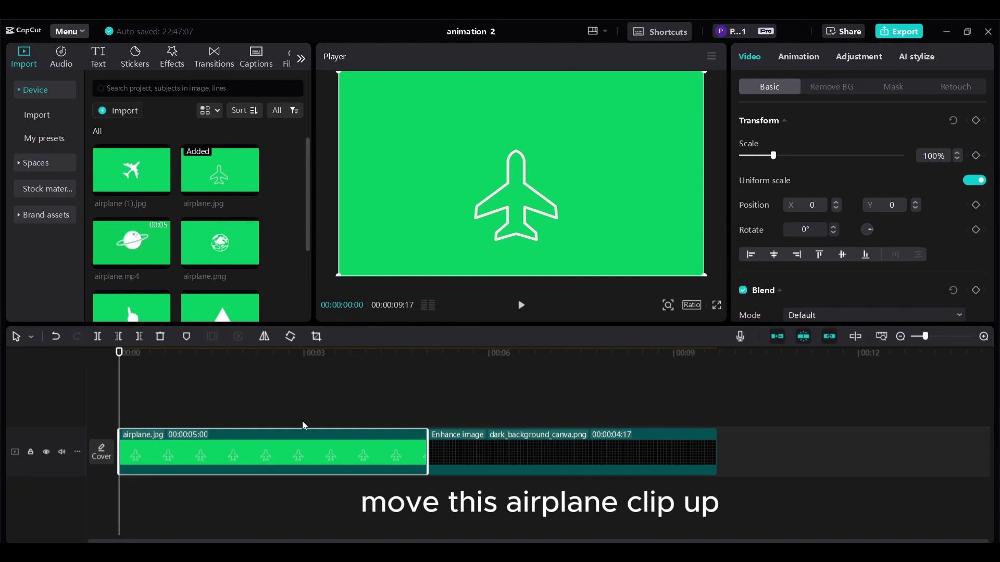
pyautogui.moveTo(300, 467); pyautogui.dragTo(288, 421)
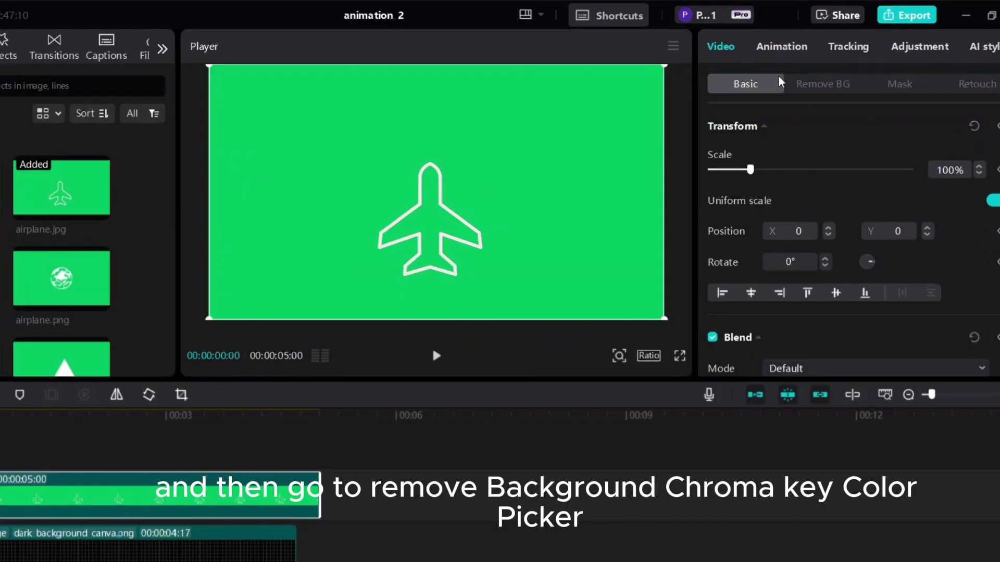
# Remove the airplane clip's green background with Chroma key, picking the green color and setting the intensity to 44
pyautogui.click(811, 86)
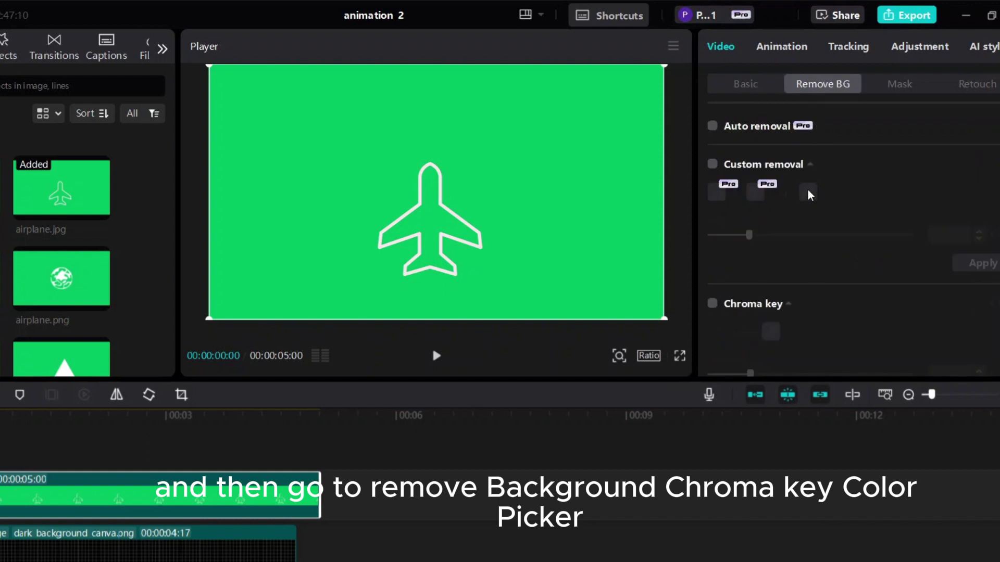
pyautogui.scroll(-1, 816, 247)
pyautogui.click(712, 246)
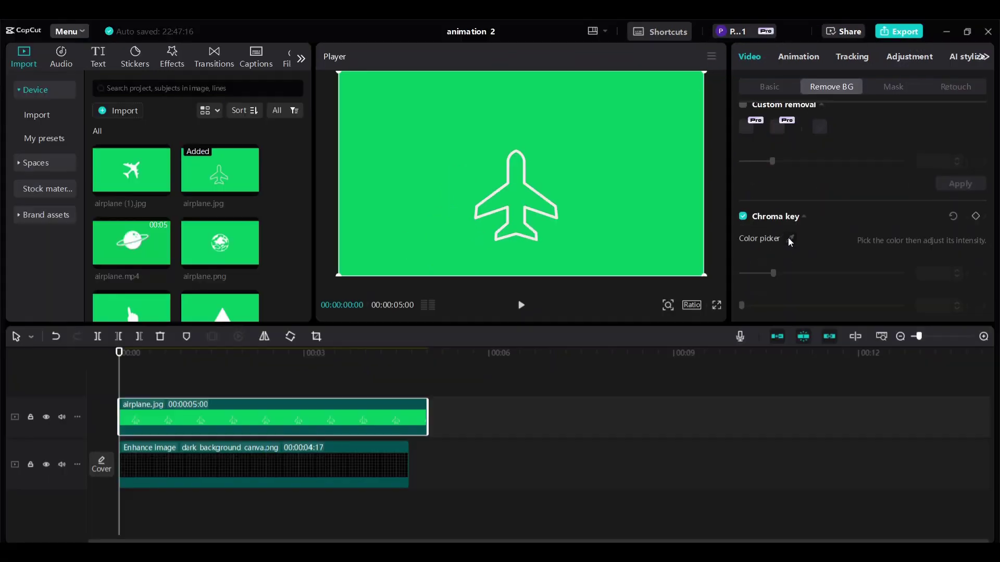
pyautogui.click(789, 239)
pyautogui.click(592, 196)
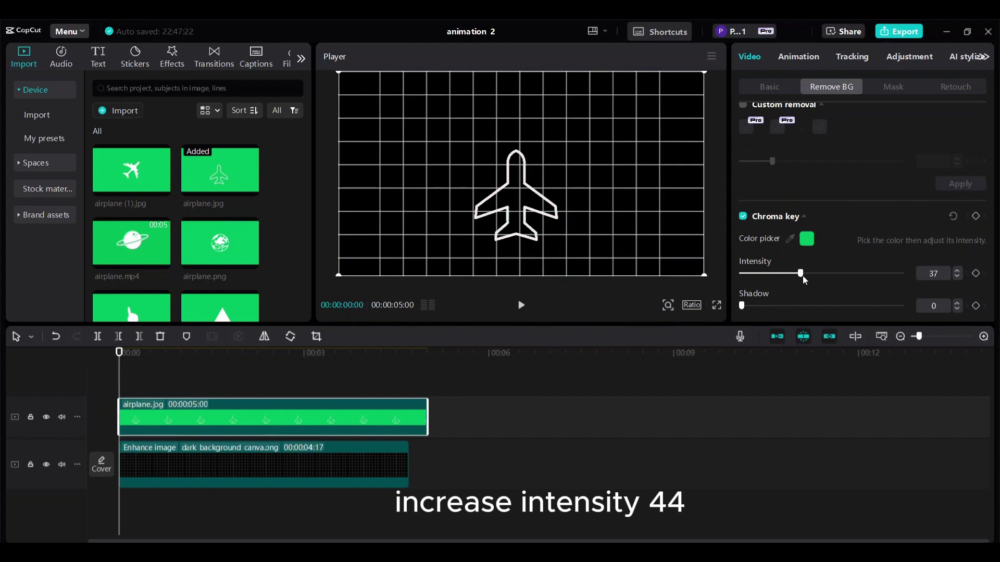
pyautogui.moveTo(802, 276); pyautogui.dragTo(815, 274)
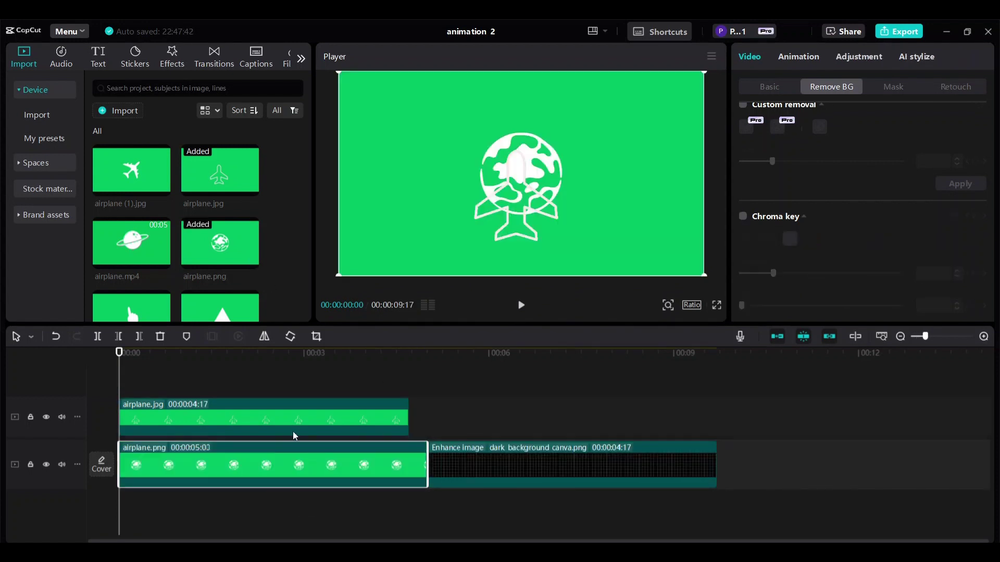
# Move the globe clip airplane.png to its own top track and chroma-key its green background with intensity 44
pyautogui.moveTo(299, 468); pyautogui.dragTo(292, 384)
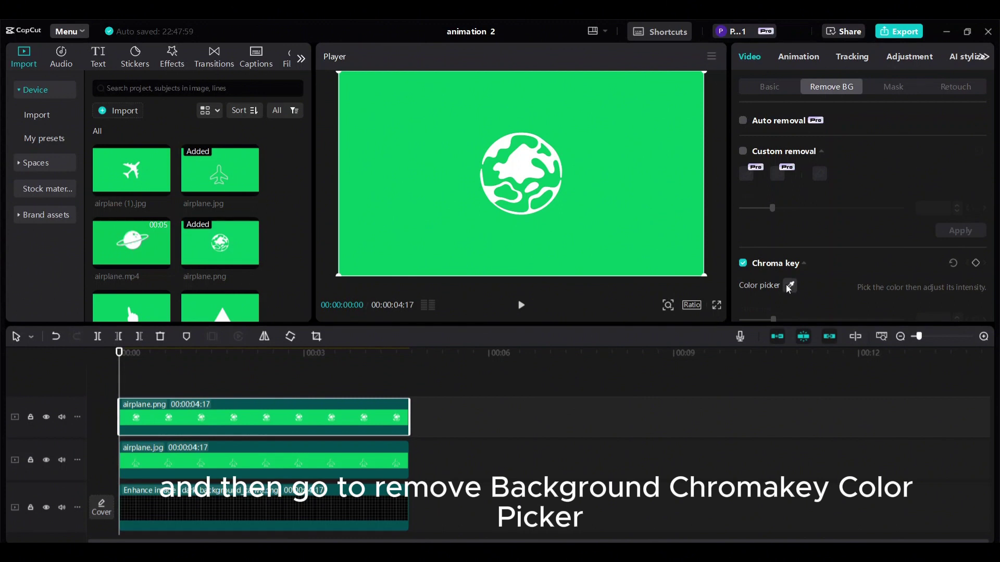
pyautogui.click(787, 285)
pyautogui.click(627, 186)
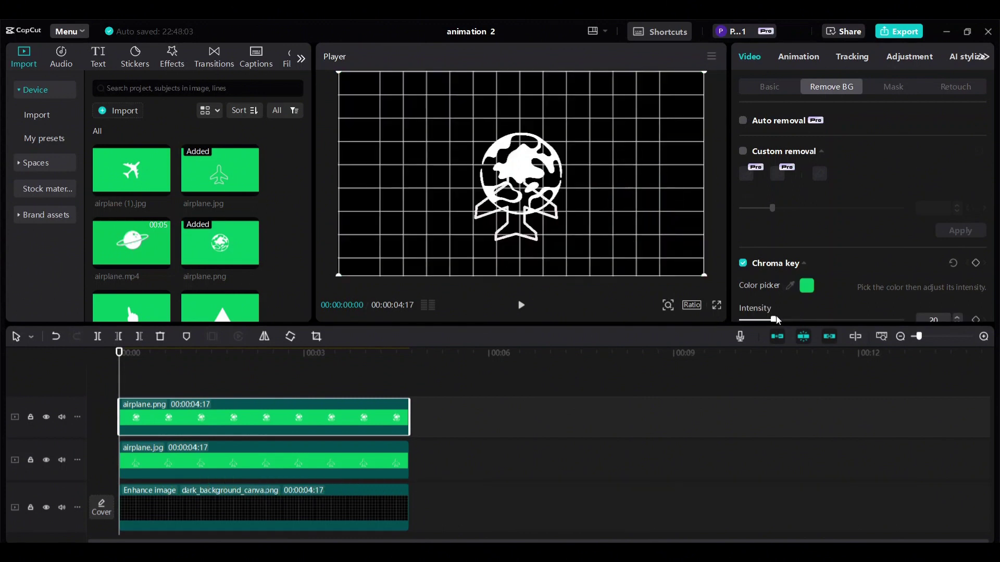
pyautogui.scroll(-2, 816, 262)
pyautogui.moveTo(774, 273); pyautogui.dragTo(793, 275)
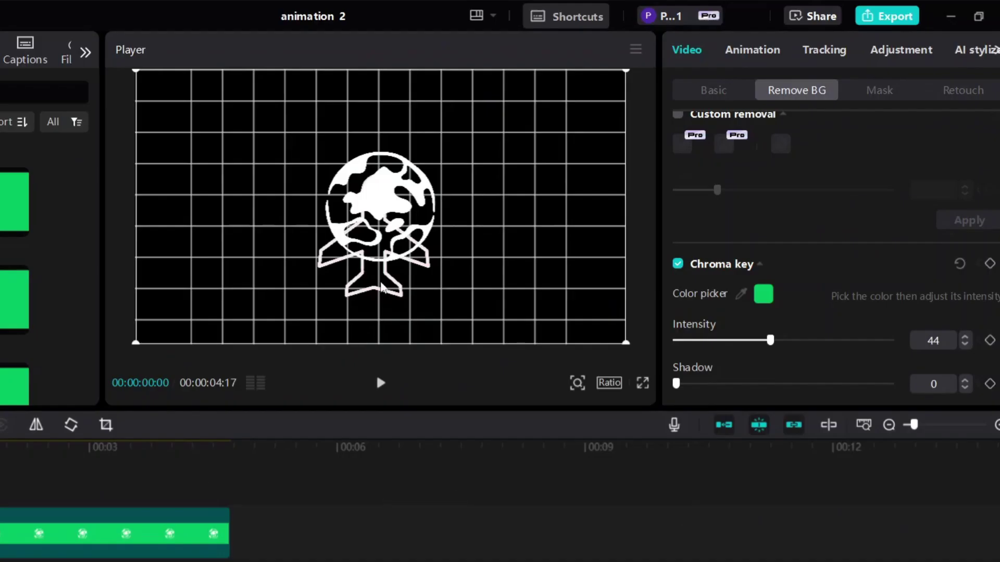
# Scale the airplane to 61%, rotate it to 81° and place it beside the globe at position X -687, Y -38
pyautogui.moveTo(381, 287); pyautogui.dragTo(323, 334)
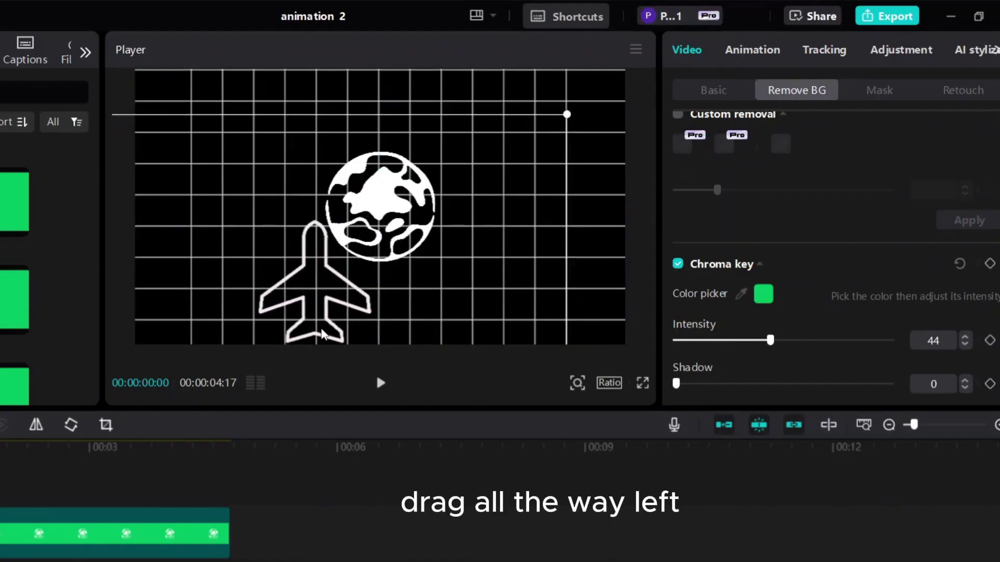
pyautogui.click(712, 90)
pyautogui.moveTo(714, 185); pyautogui.dragTo(703, 189)
pyautogui.moveTo(328, 294); pyautogui.dragTo(300, 257)
pyautogui.moveTo(293, 315); pyautogui.dragTo(212, 232)
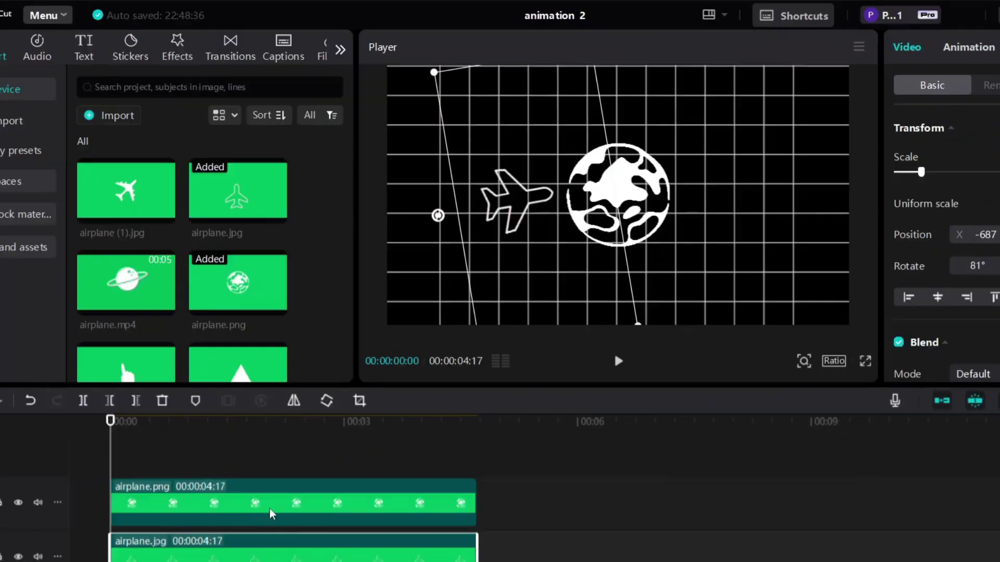
# Apply the "Bisec...ino 2" combo animation to the globe clip with a duration of 1.5 s
pyautogui.click(10, 544)
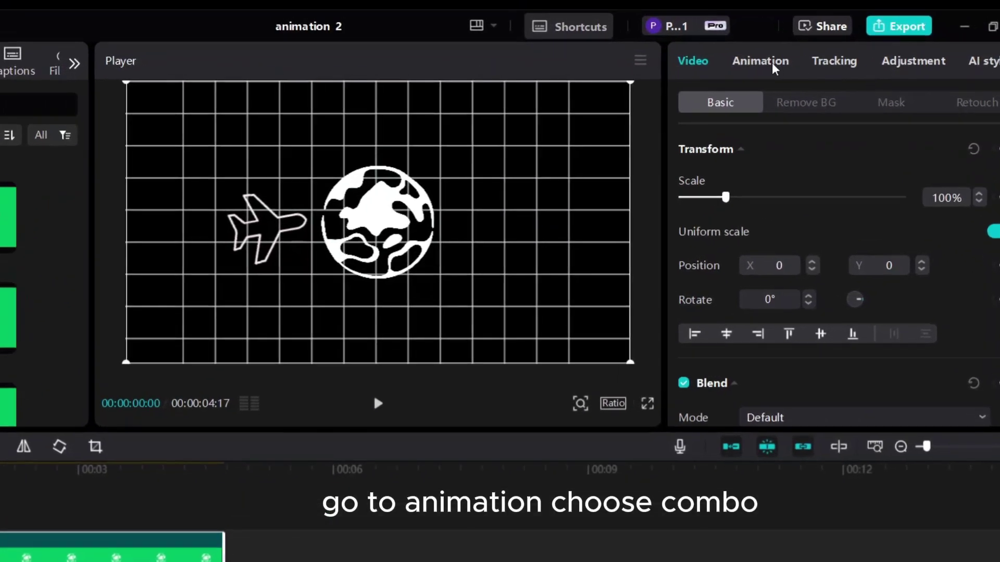
pyautogui.click(773, 67)
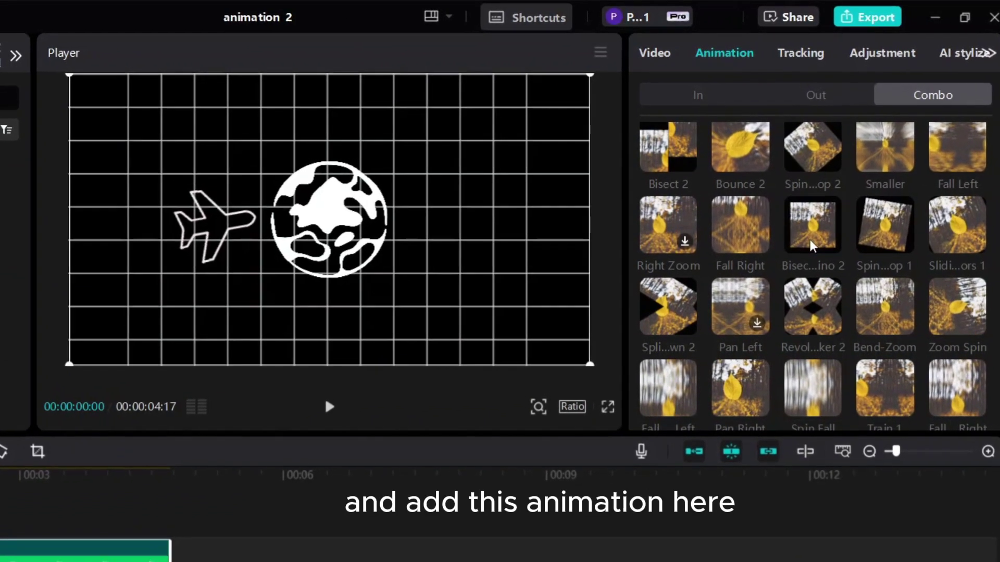
pyautogui.click(810, 239)
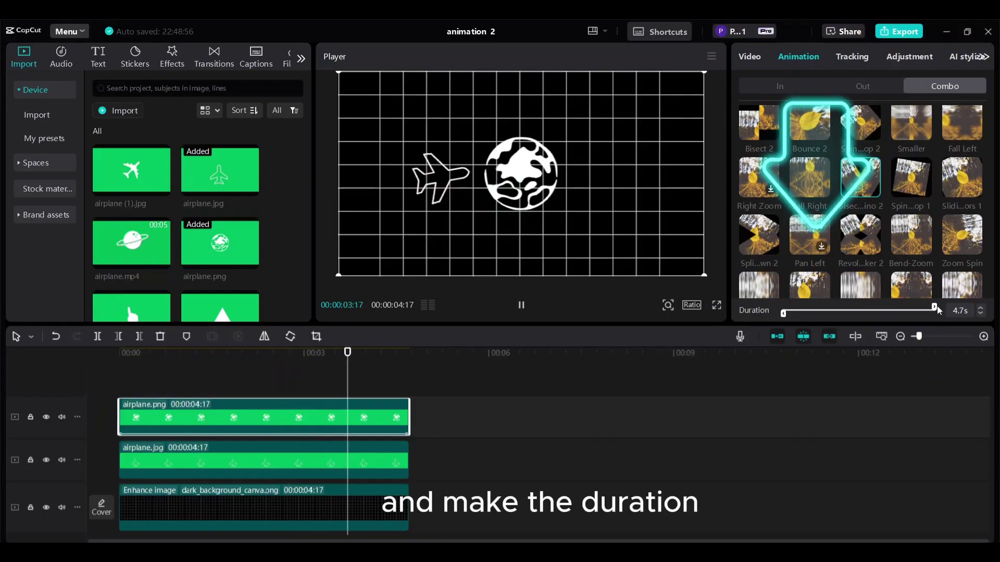
pyautogui.moveTo(934, 309); pyautogui.dragTo(833, 318)
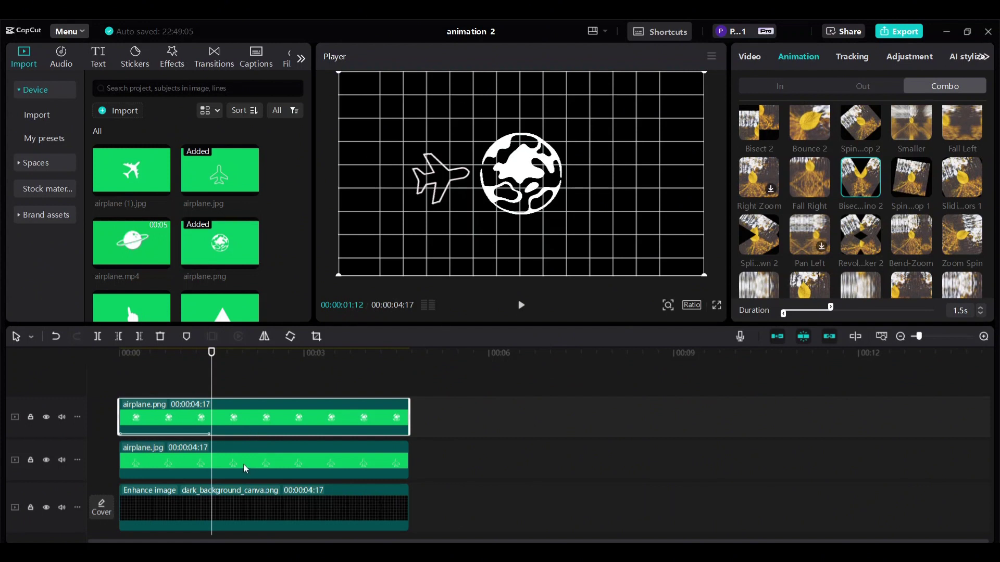
# Move the airplane clip to the top track starting at 00:00:01:12 and add its first Scale keyframe there
pyautogui.moveTo(243, 464); pyautogui.dragTo(338, 394)
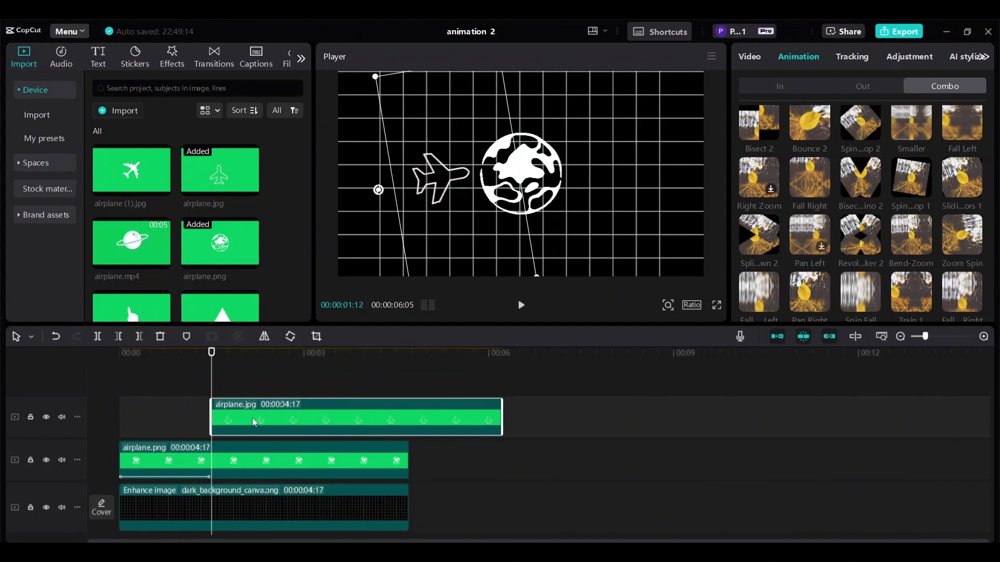
pyautogui.click(775, 84)
pyautogui.click(755, 59)
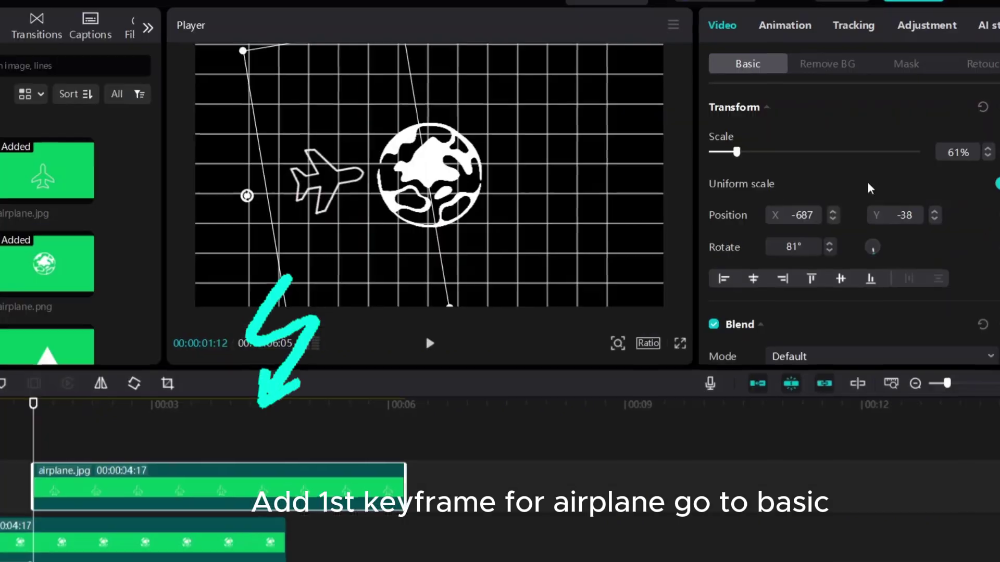
pyautogui.click(997, 152)
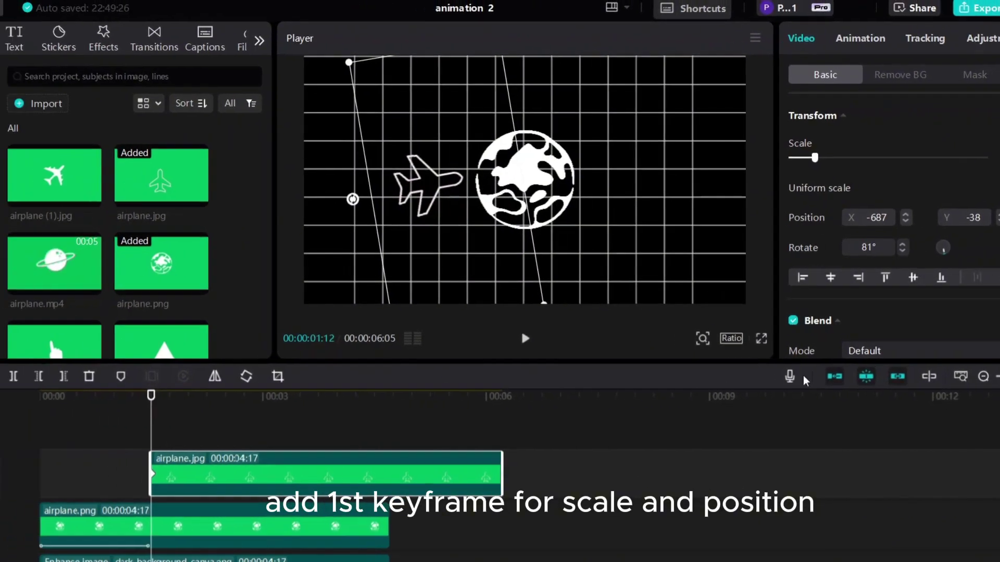
# At 00:00:02:14, move the airplane onto the globe at position X 0, Y 0 and assign it to layer 2
pyautogui.click(231, 446)
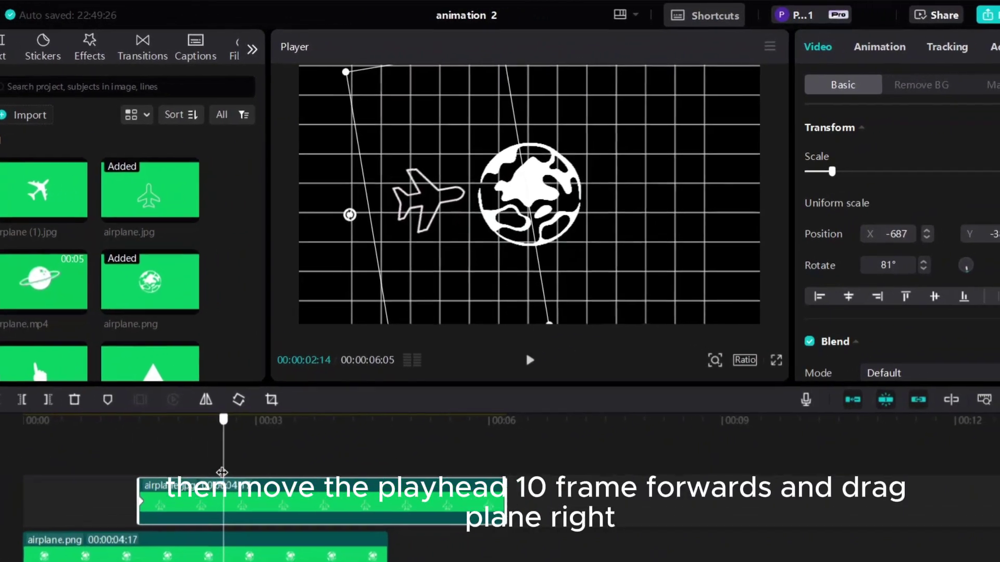
pyautogui.moveTo(432, 208); pyautogui.dragTo(479, 211)
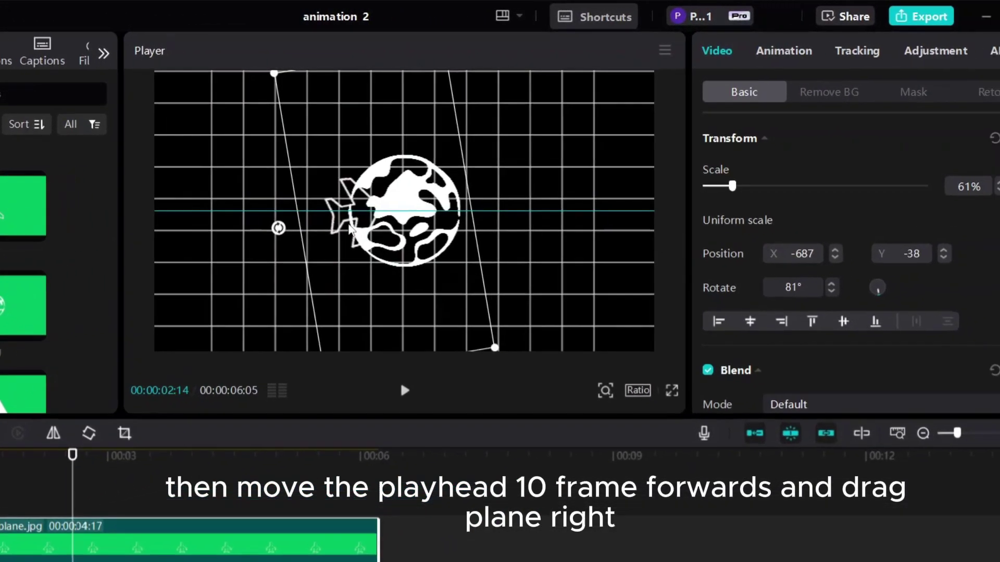
pyautogui.moveTo(350, 230); pyautogui.dragTo(372, 231)
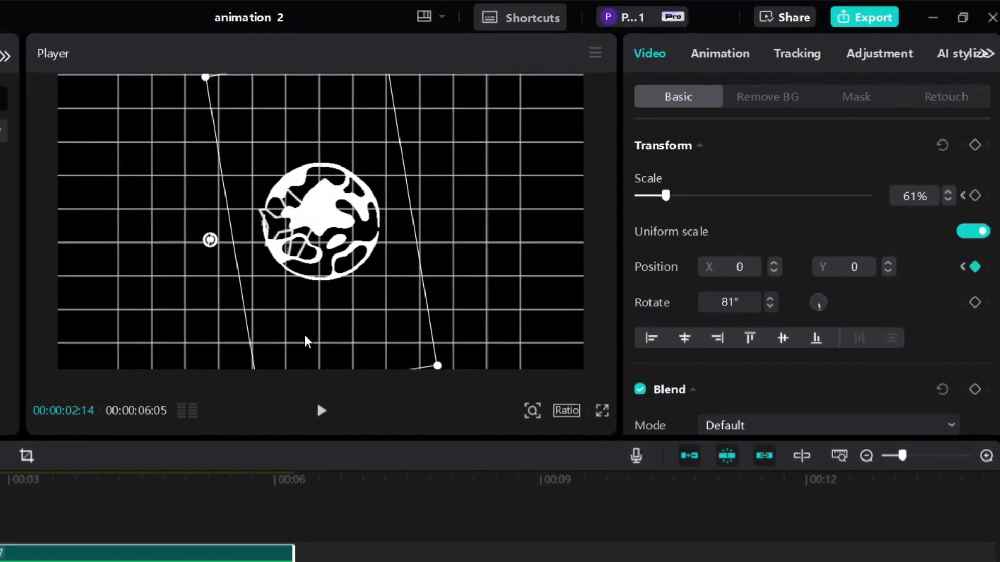
pyautogui.scroll(-10, 776, 350)
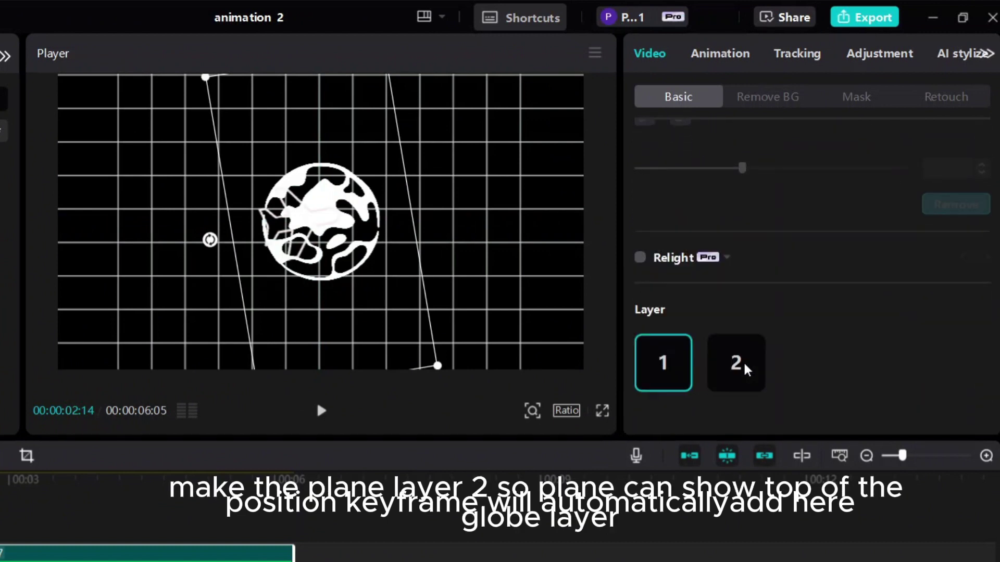
pyautogui.click(746, 369)
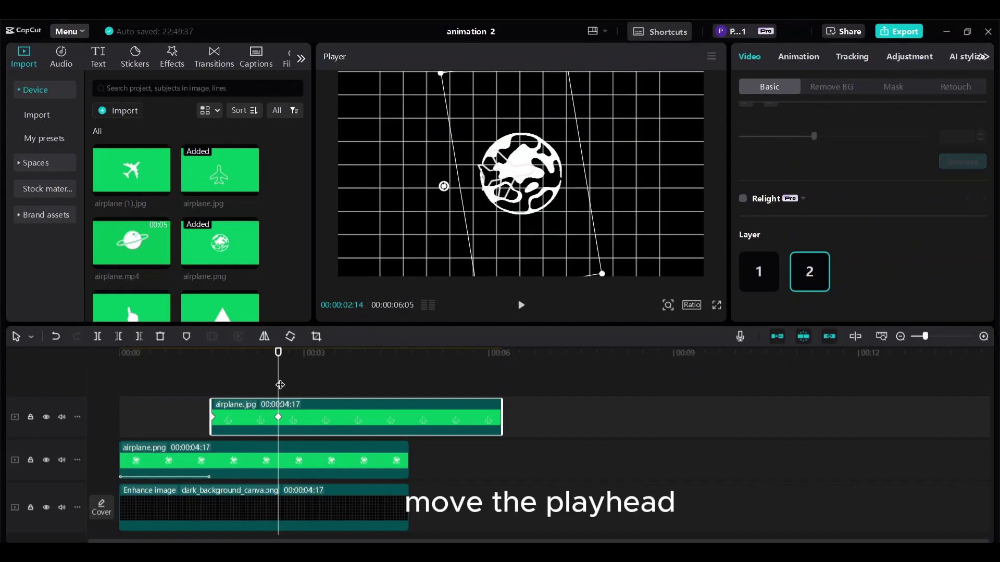
# At 00:00:04:07, move the airplane past the globe to X 872, Y 99, and trim its clip's end at 00:00:04:17
pyautogui.moveTo(280, 385); pyautogui.dragTo(341, 394)
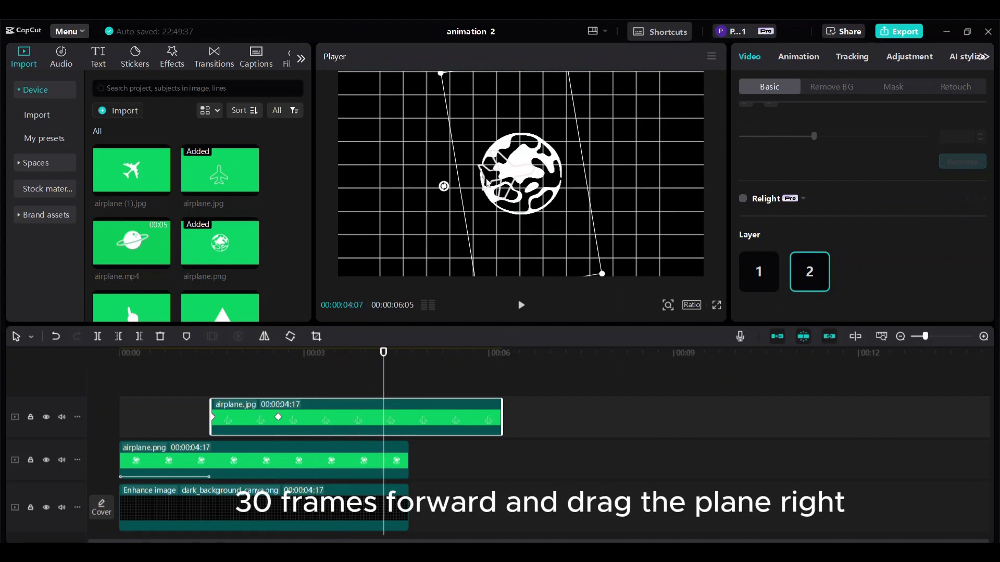
pyautogui.moveTo(485, 188); pyautogui.dragTo(570, 177)
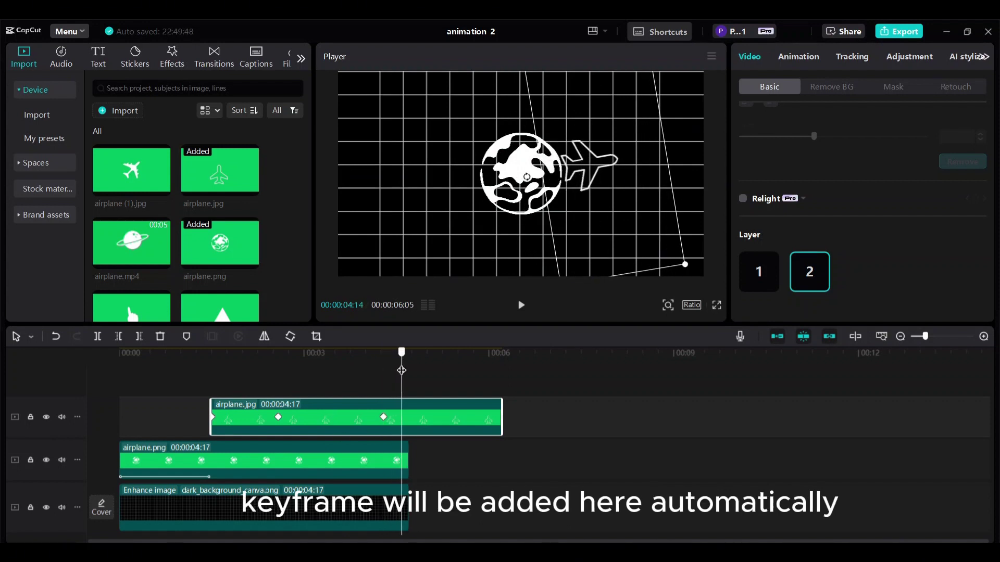
pyautogui.moveTo(401, 371); pyautogui.dragTo(409, 370)
pyautogui.press('w')
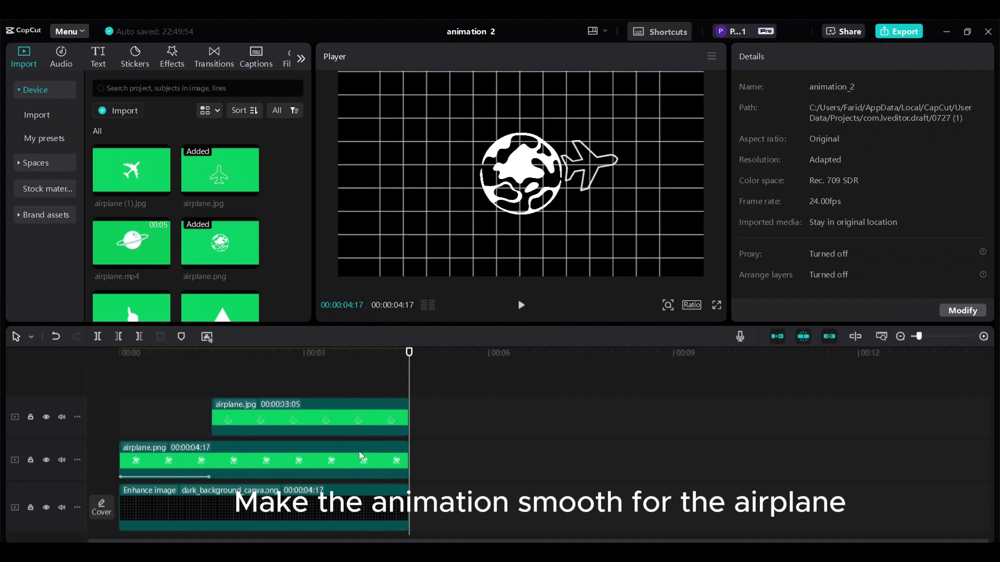
# Show the airplane clip's keyframe animation and apply the auto curve to its x position graph
pyautogui.click(357, 419)
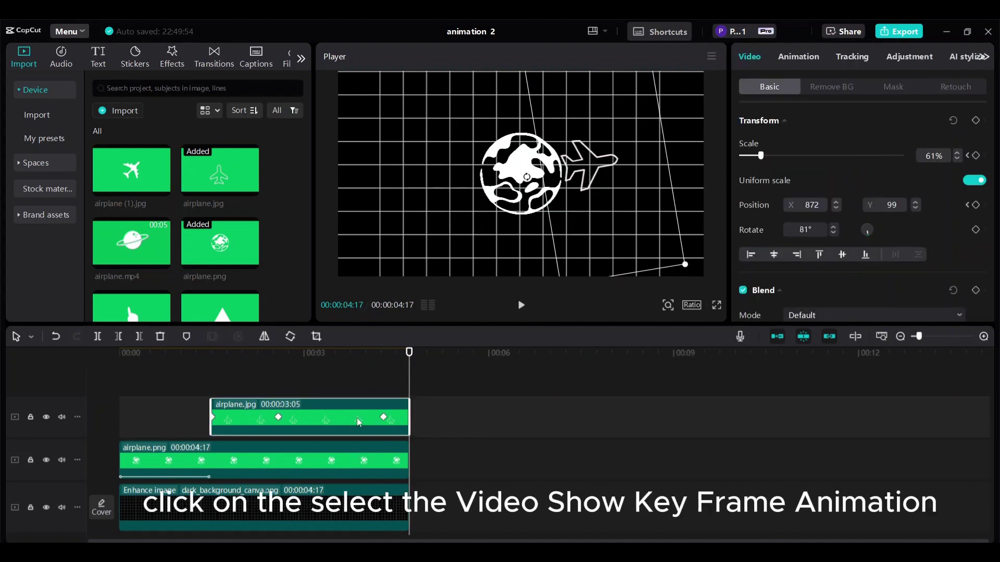
pyautogui.rightClick(357, 419)
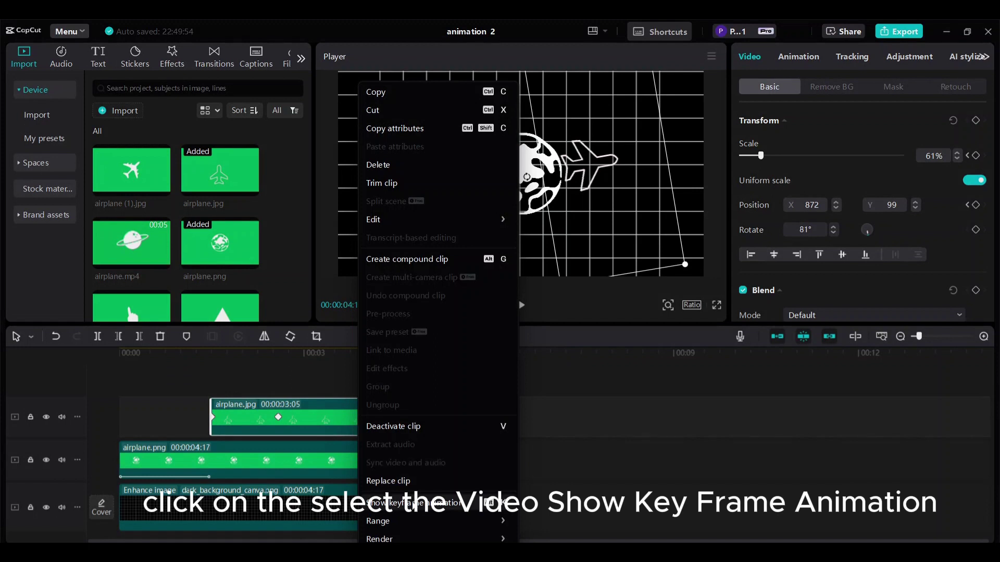
pyautogui.click(411, 503)
pyautogui.scroll(2, 354, 440)
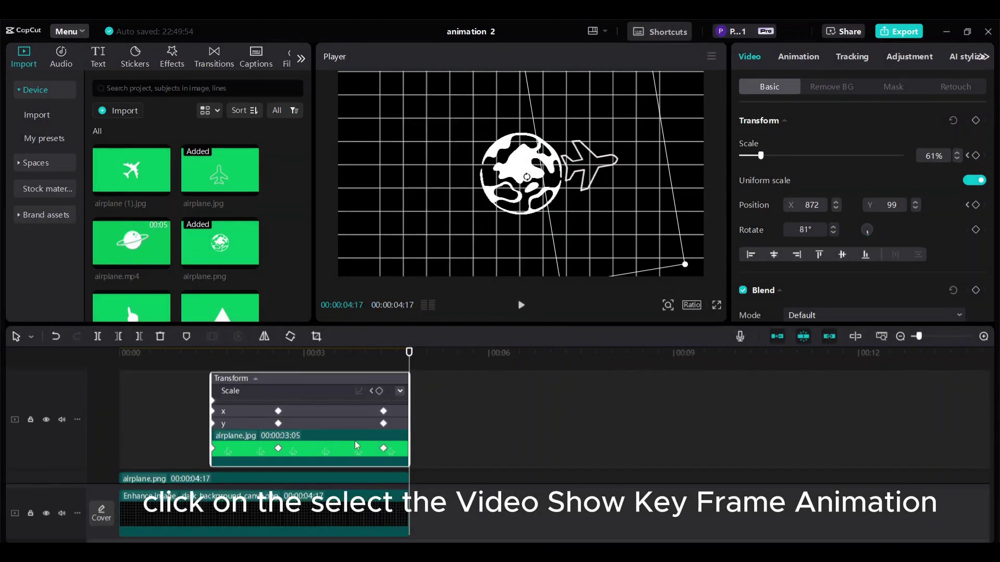
pyautogui.click(224, 412)
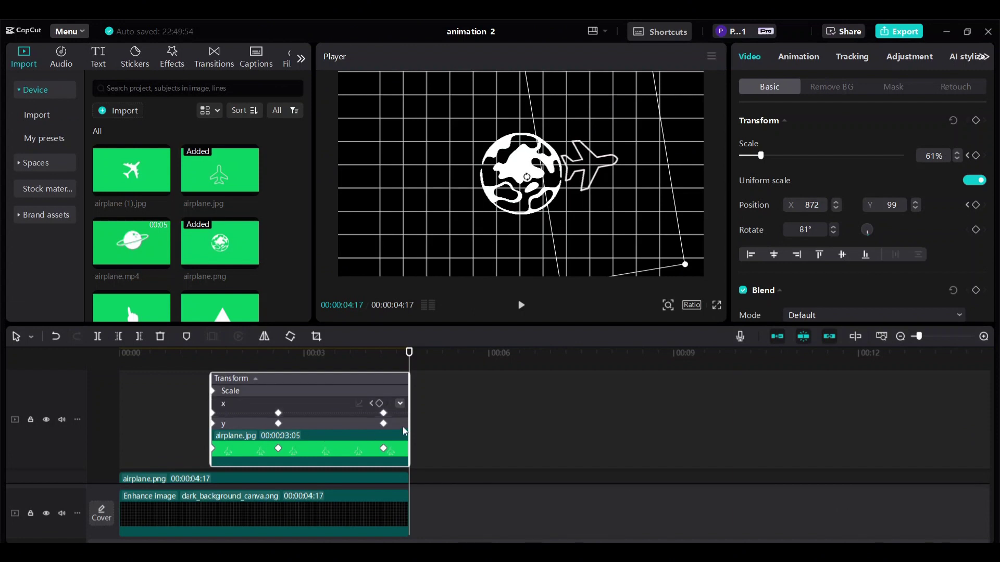
pyautogui.click(400, 404)
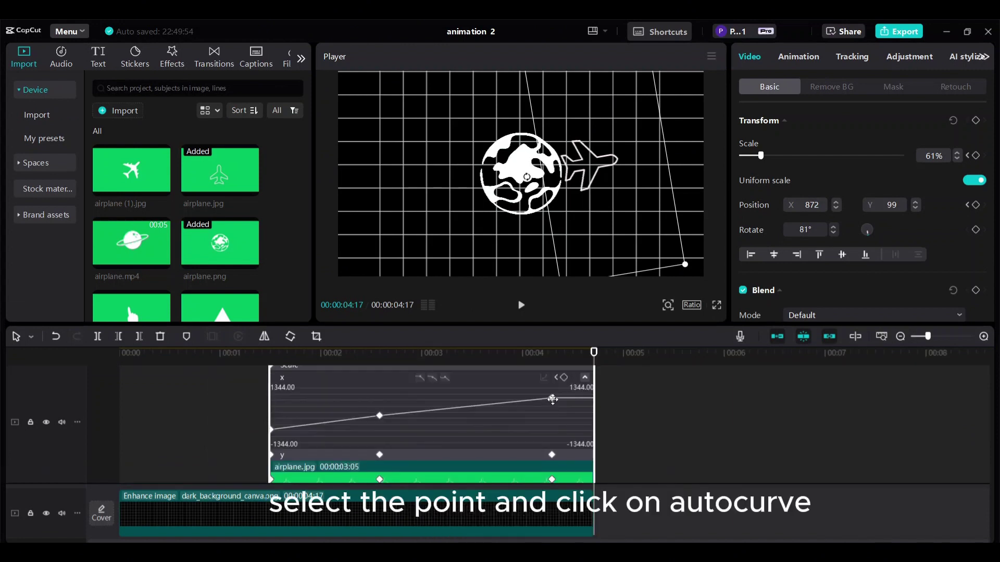
pyautogui.click(434, 379)
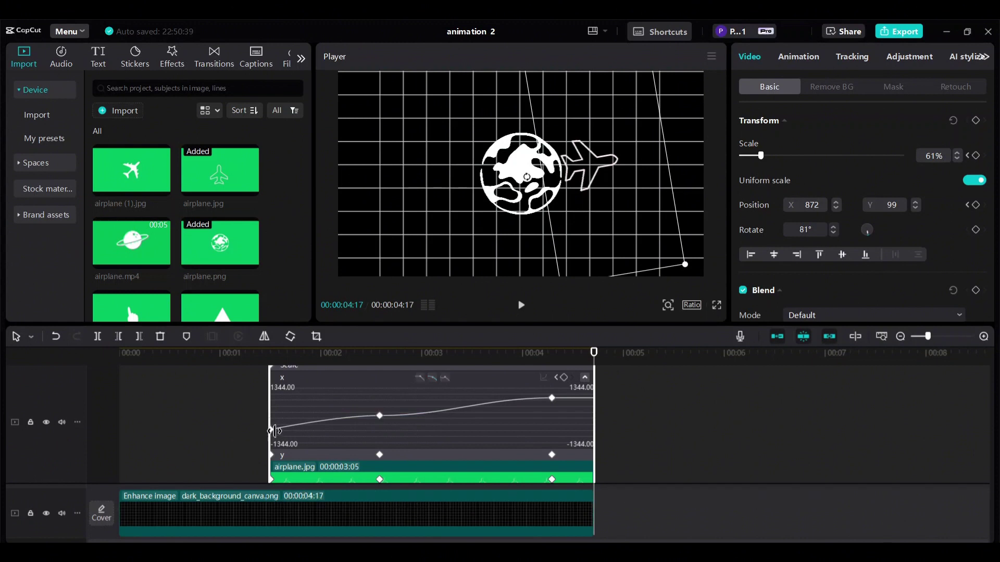
# Play back part of the timeline to check the airplane's movement
pyautogui.click(640, 433)
pyautogui.moveTo(596, 373); pyautogui.dragTo(338, 401)
pyautogui.press('space')
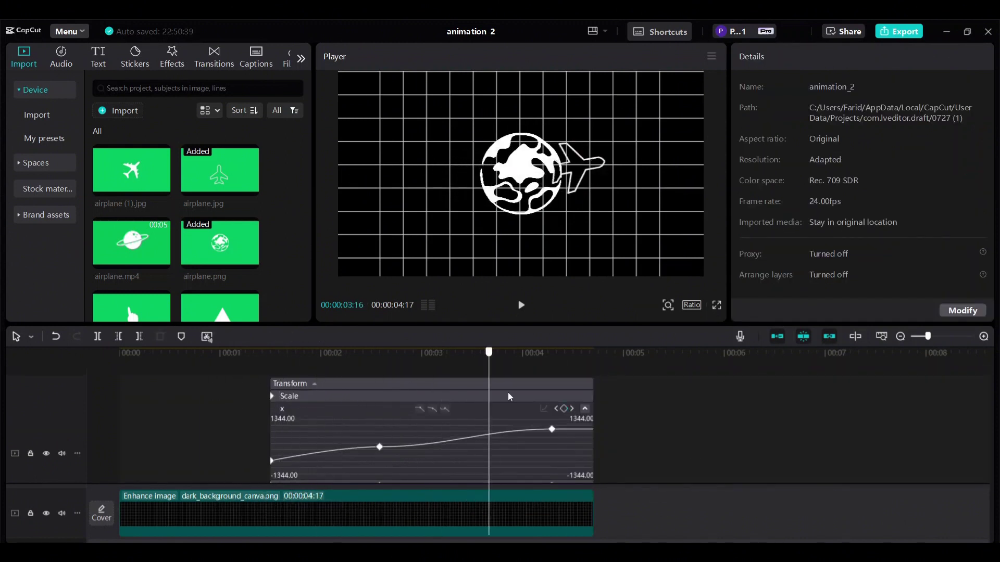
# Search the sound effects for "airplane" and start exporting the animation
pyautogui.click(58, 56)
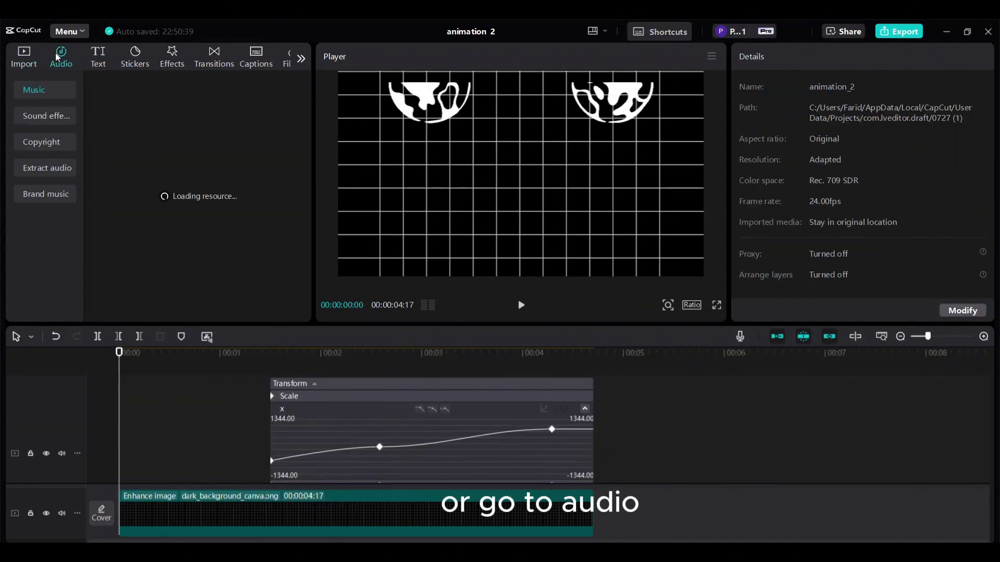
pyautogui.click(44, 114)
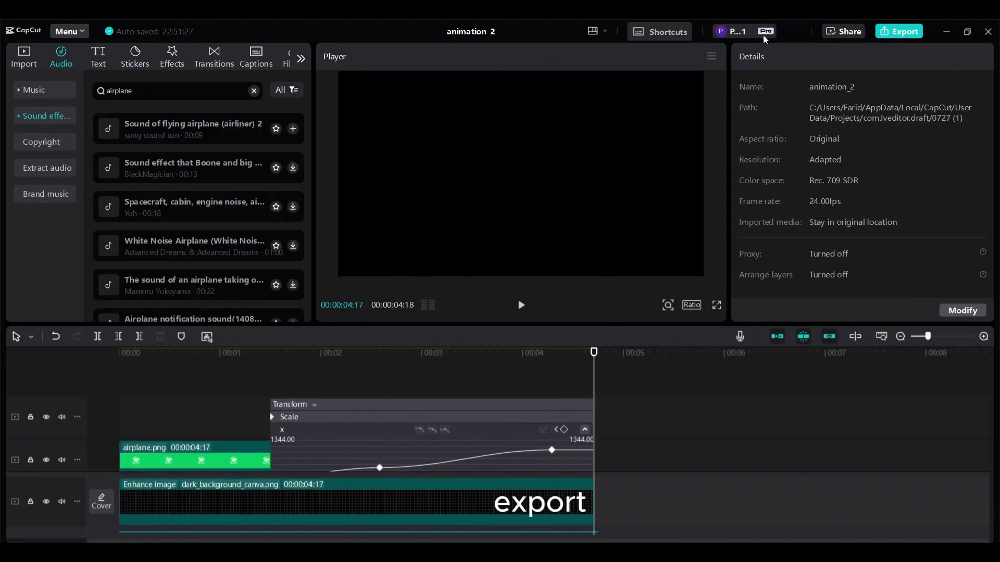
pyautogui.click(901, 33)
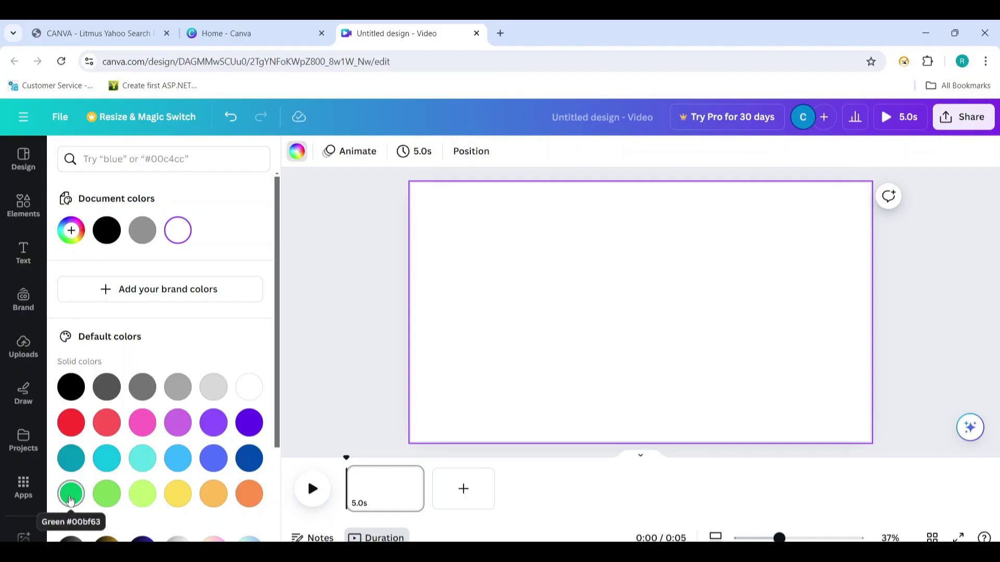
# Switch to Canva, set the page background to Green #00bf63 and open the design title for editing
pyautogui.click(71, 500)
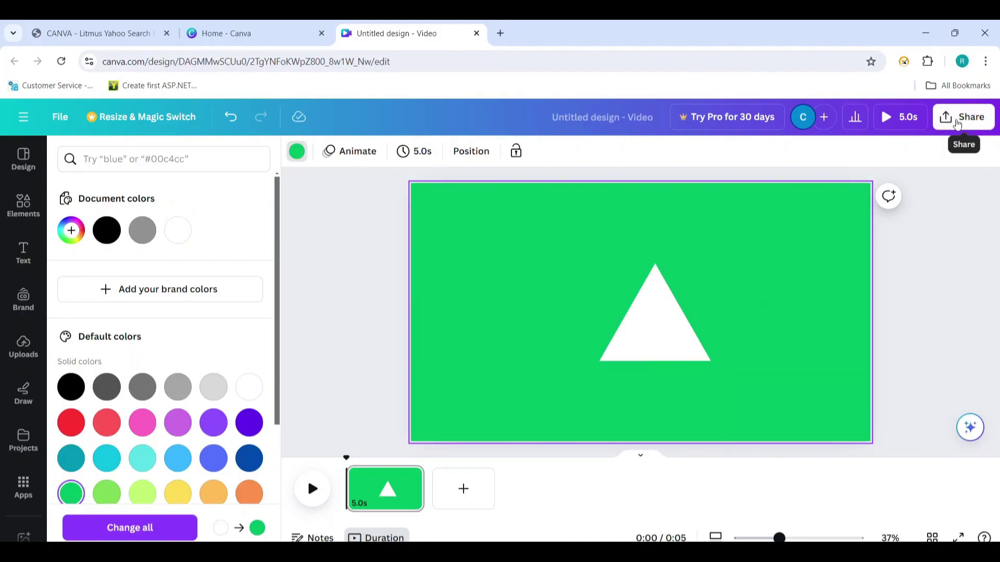
pyautogui.click(601, 118)
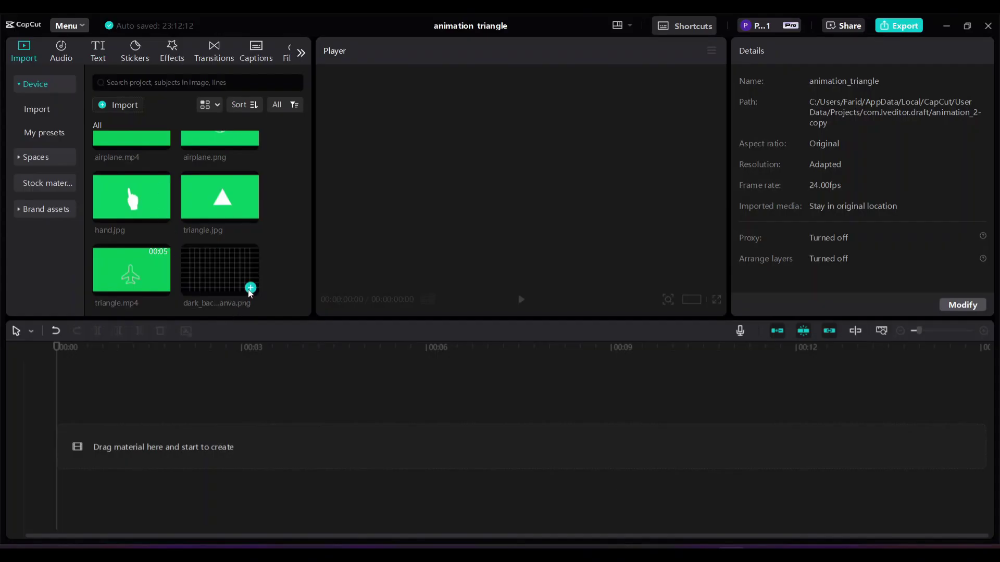
# Switch to the CapCut project animation_triangle, add the dark grid background image to the timeline and set its opacity to 60%
pyautogui.click(250, 290)
pyautogui.scroll(-3, 827, 213)
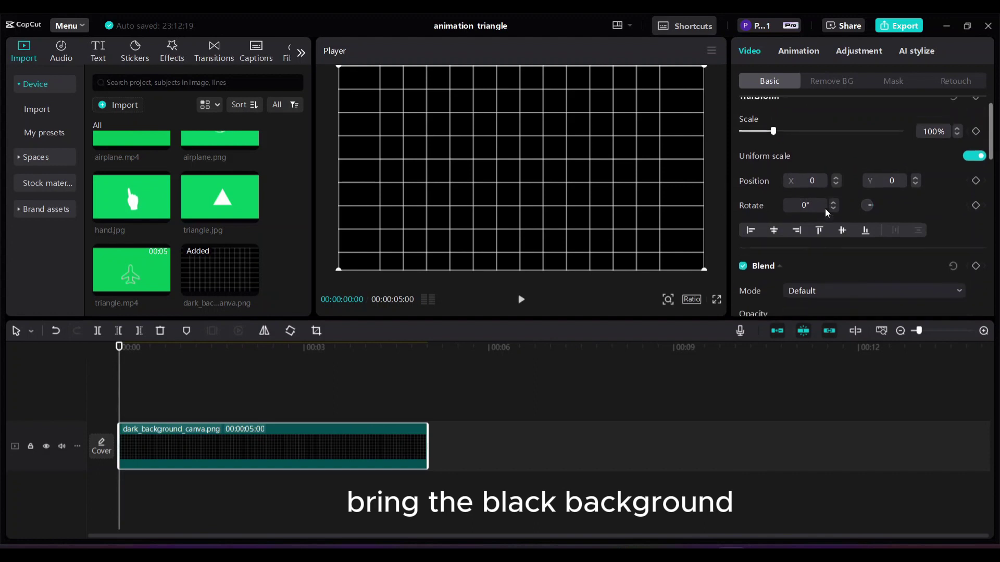
pyautogui.moveTo(901, 271); pyautogui.dragTo(838, 272)
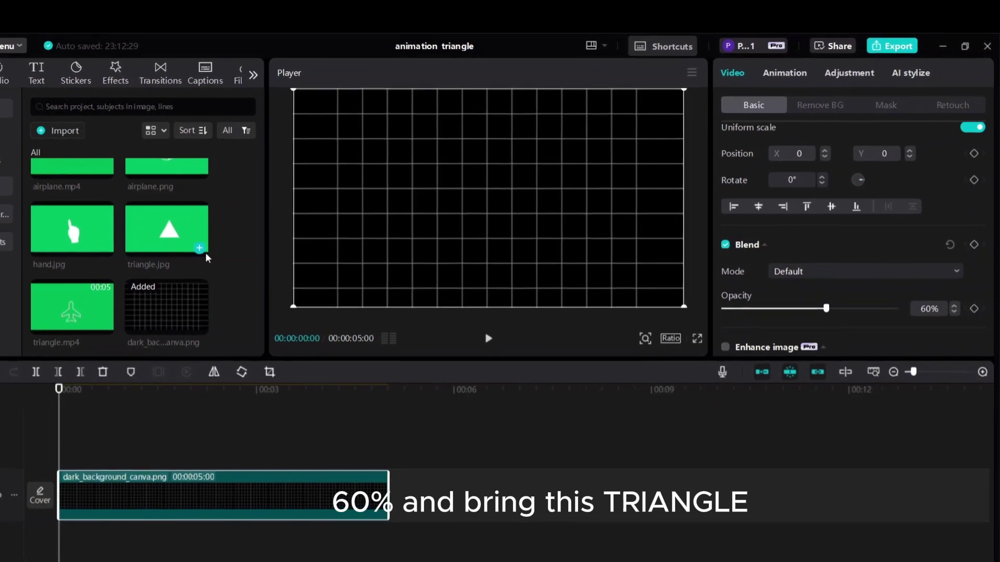
# Place triangle.jpg on a track above the background and chroma-key its green with intensity 30 and shadow 17
pyautogui.click(206, 248)
pyautogui.moveTo(248, 500); pyautogui.dragTo(244, 458)
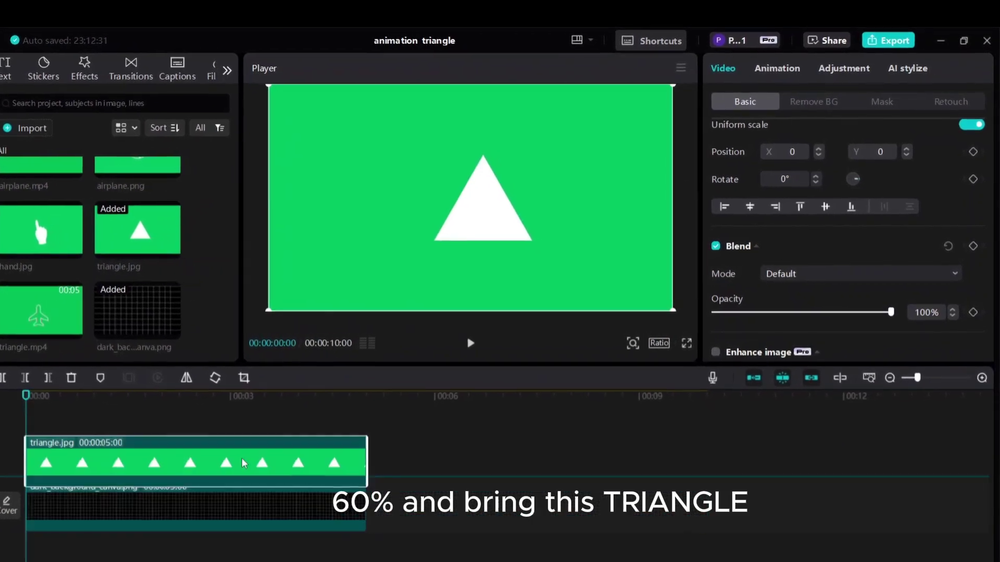
pyautogui.click(809, 99)
pyautogui.scroll(-1, 745, 246)
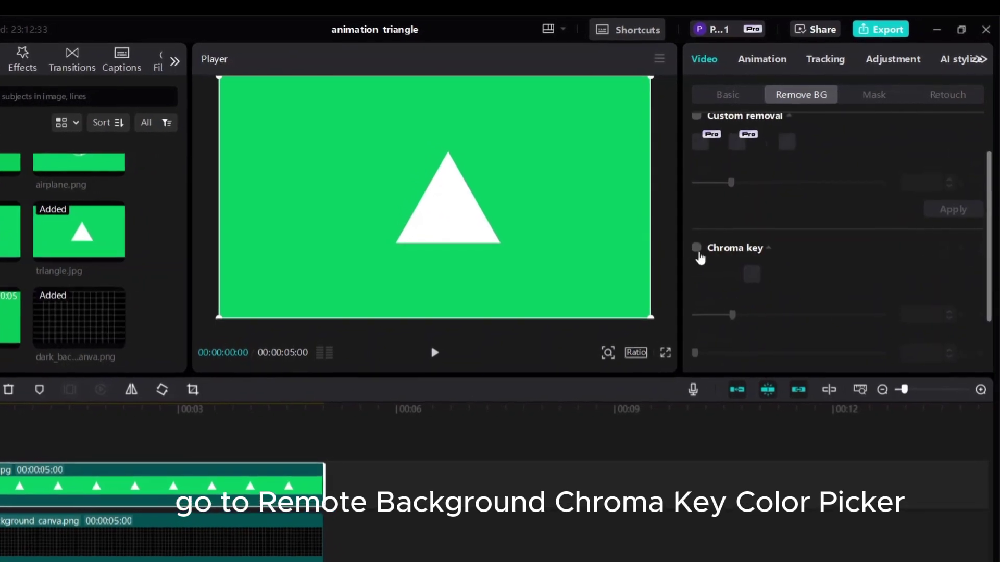
pyautogui.click(699, 254)
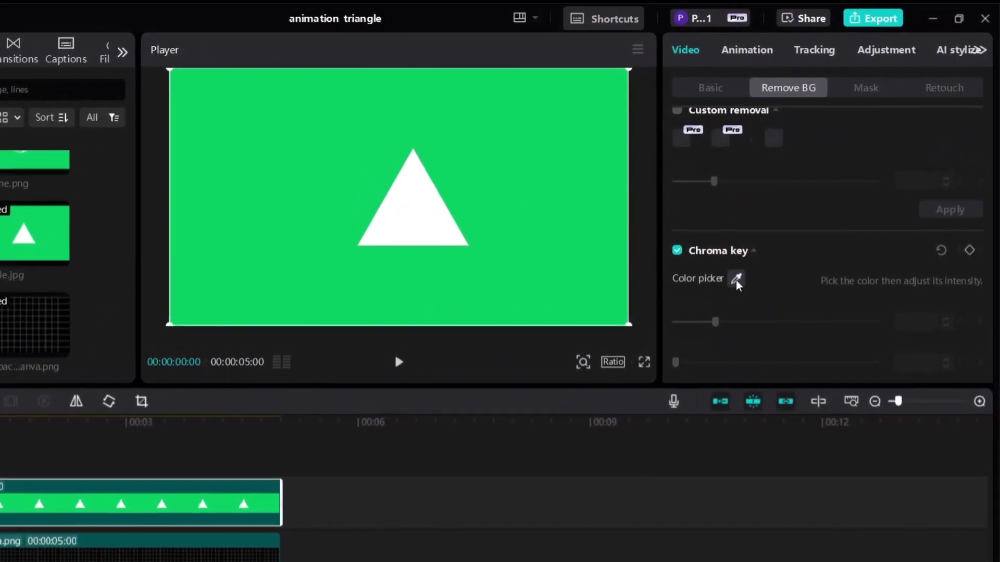
pyautogui.click(738, 278)
pyautogui.click(478, 151)
pyautogui.moveTo(710, 327); pyautogui.dragTo(731, 327)
pyautogui.moveTo(664, 387); pyautogui.dragTo(699, 411)
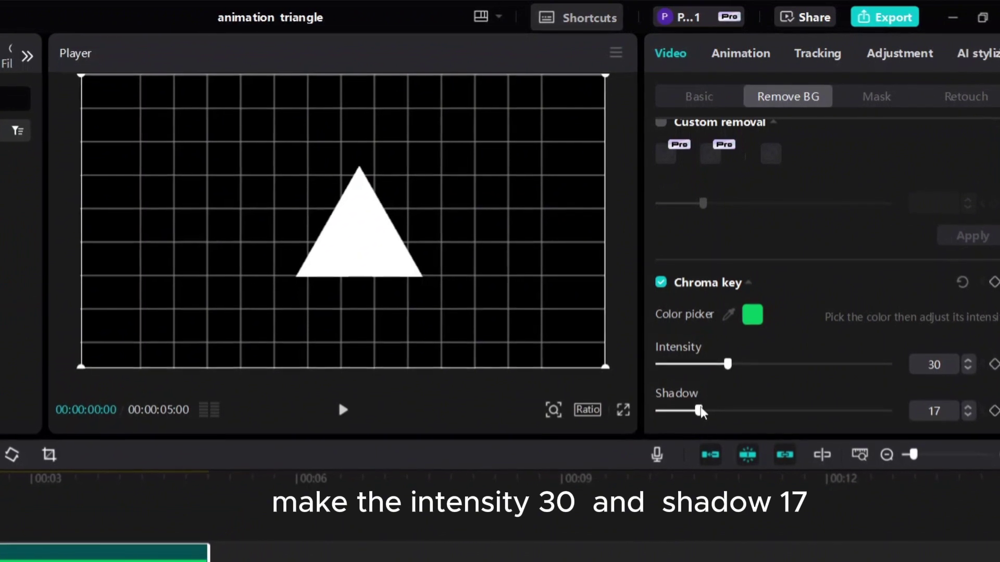
# Apply a Horizontal mask to the triangle clip and reverse it
pyautogui.scroll(2, 848, 128)
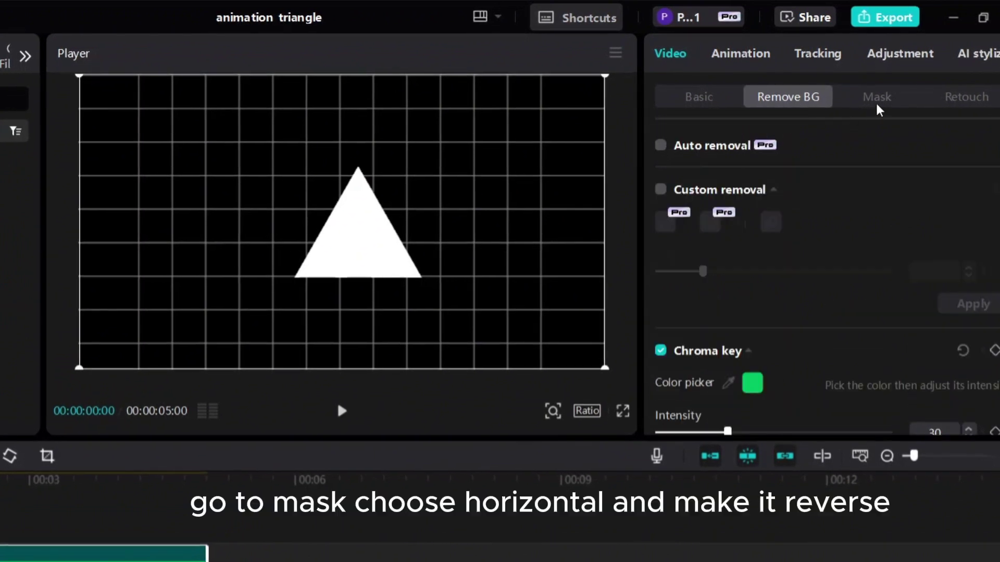
pyautogui.click(878, 108)
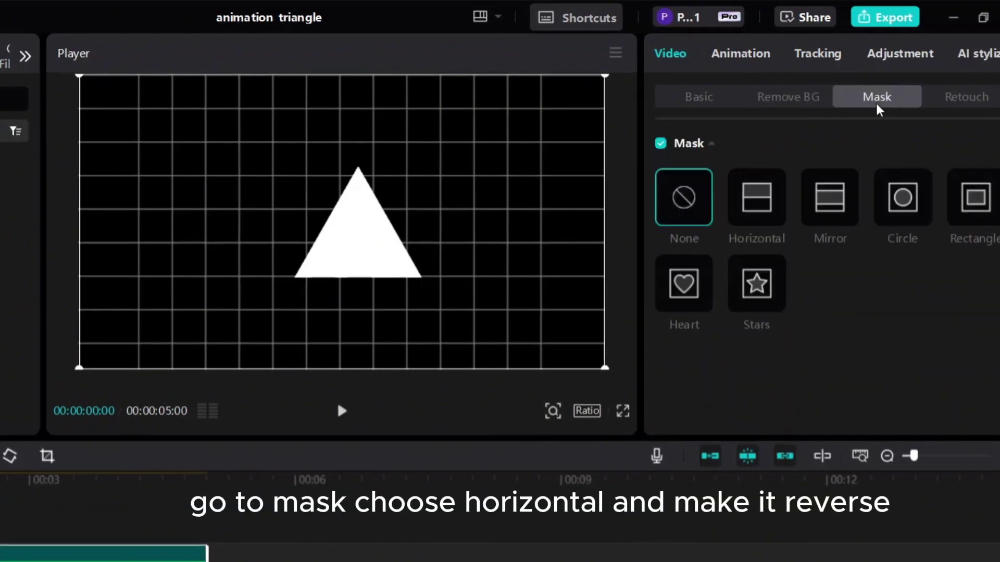
pyautogui.click(762, 217)
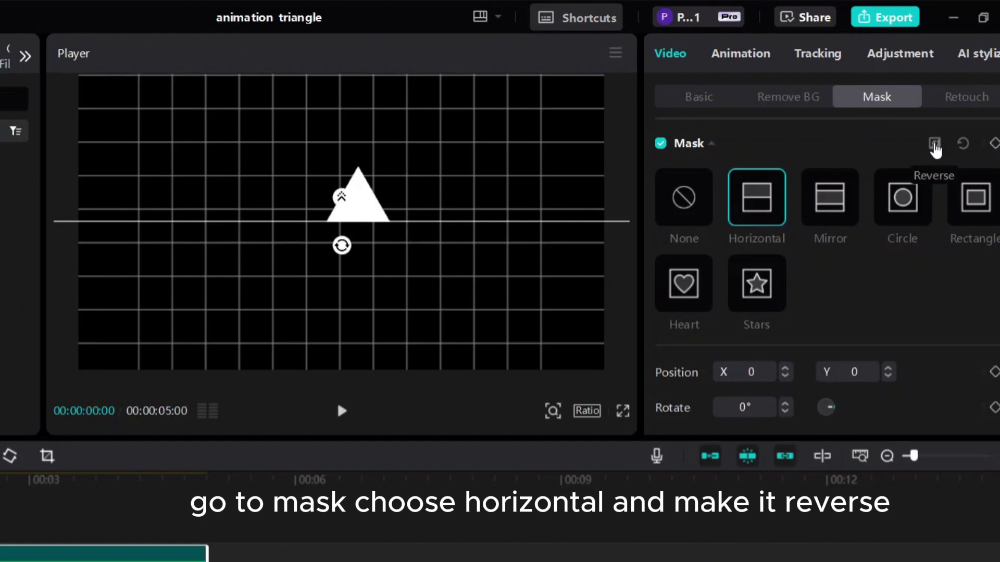
pyautogui.click(935, 145)
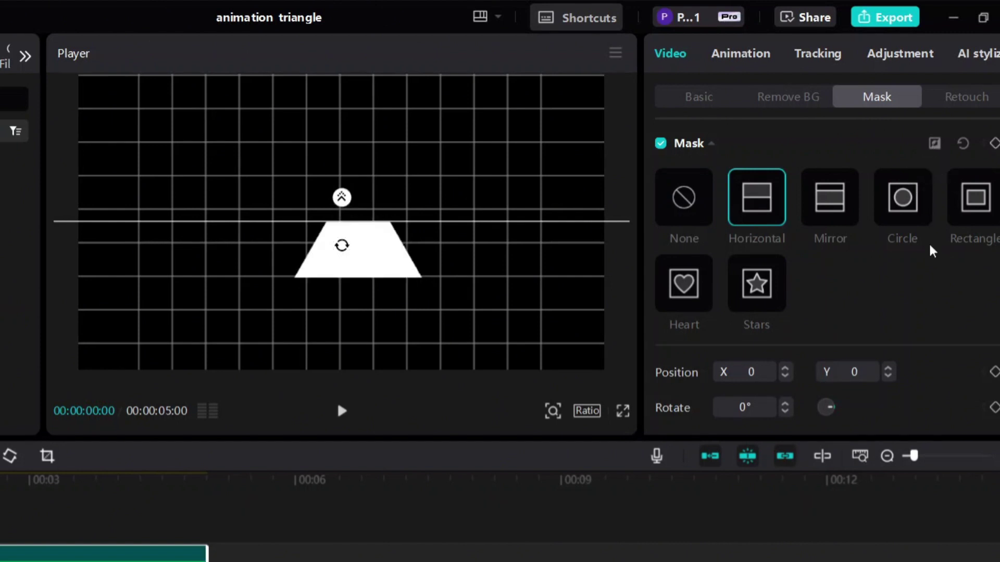
# Move the mask line to the triangle's base at X 0, Y -202 and add the first mask position keyframe at 00:00:00:00
pyautogui.moveTo(401, 223); pyautogui.dragTo(415, 280)
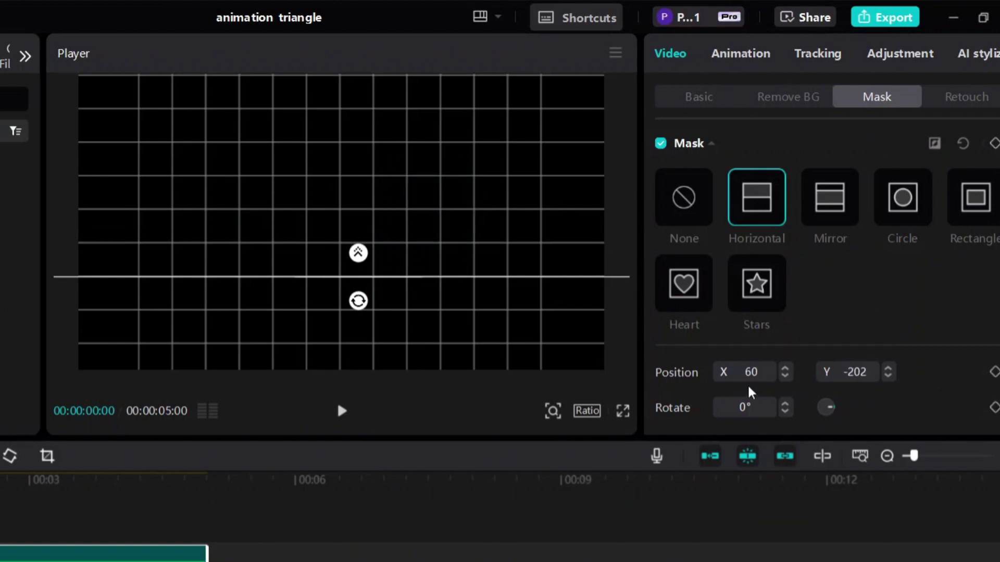
pyautogui.click(763, 372)
pyautogui.press('BackSpace')
pyautogui.press('BackSpace')
pyautogui.write('0')
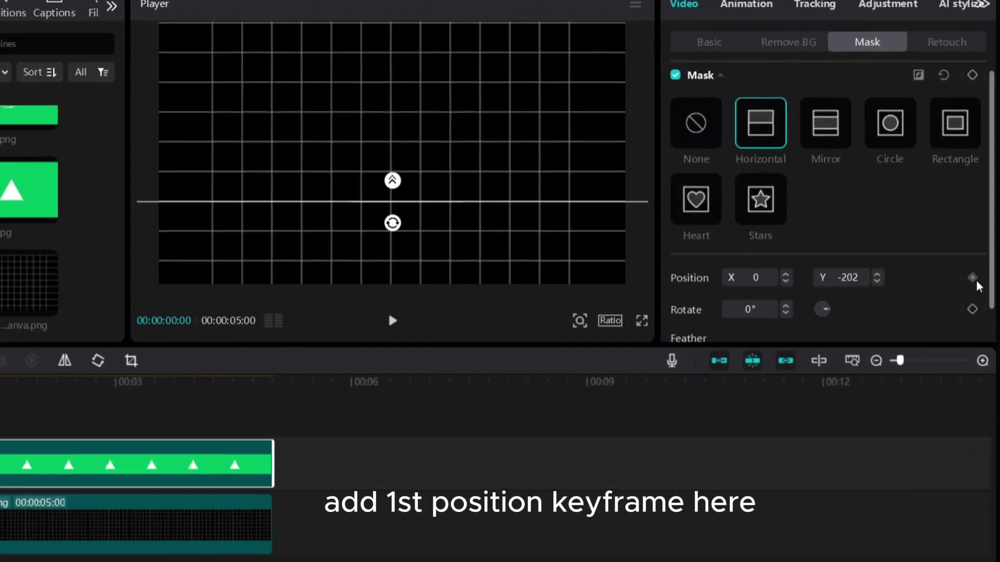
pyautogui.click(972, 279)
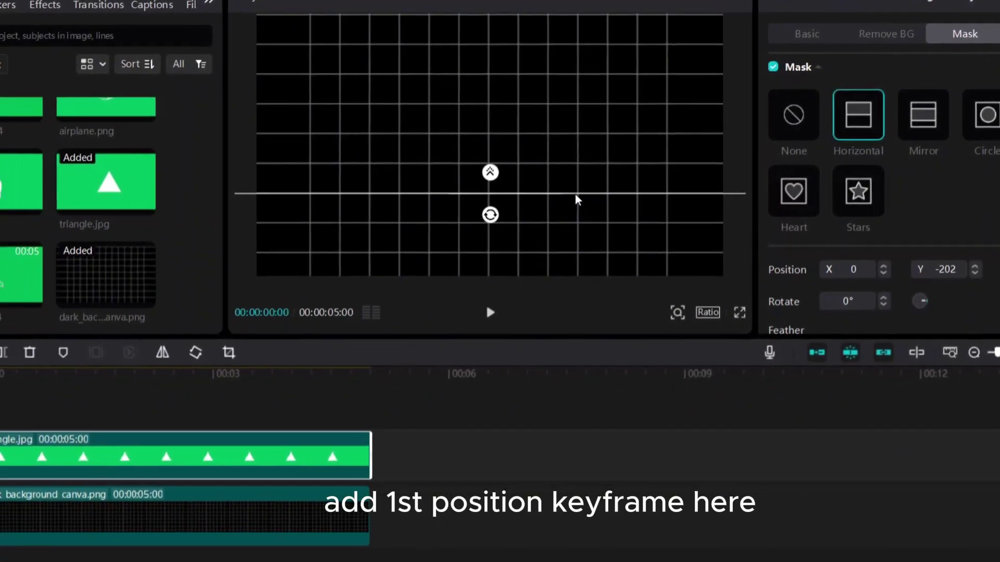
# Create the second mask position keyframe at 00:00:05:00 by raising the mask line to the triangle's tip at X 0, Y 205
pyautogui.moveTo(28, 415); pyautogui.dragTo(196, 415)
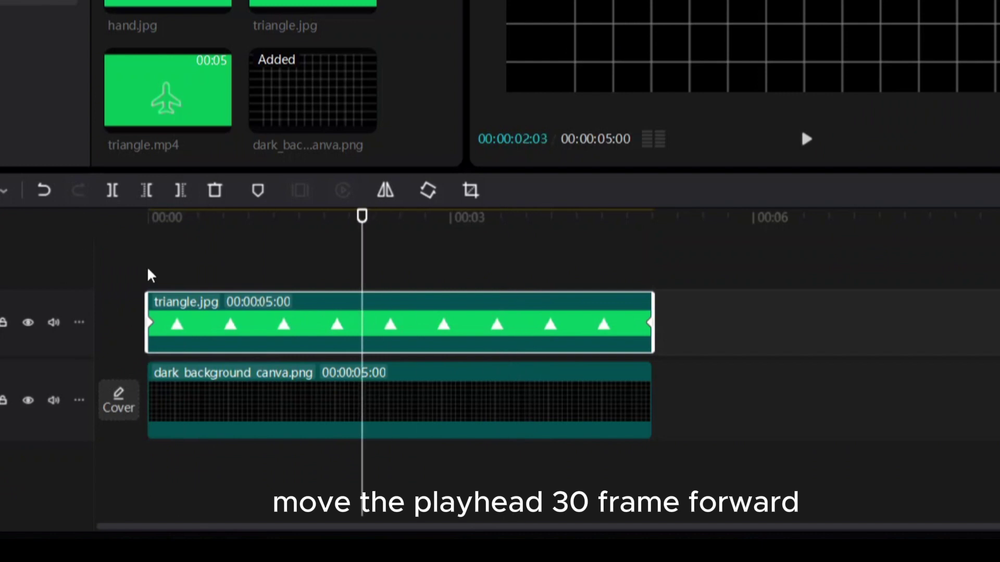
pyautogui.click(44, 191)
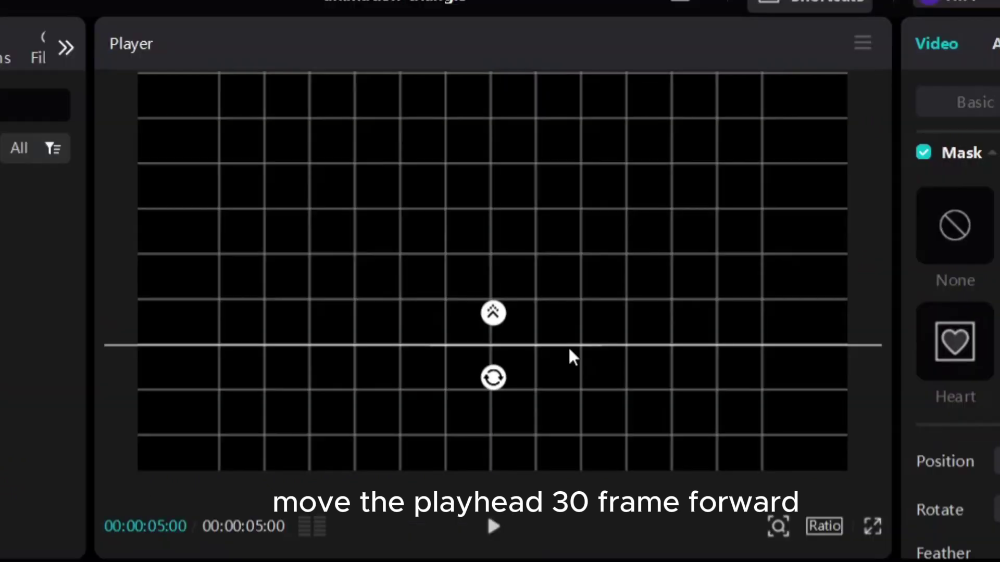
pyautogui.moveTo(569, 347); pyautogui.dragTo(576, 199)
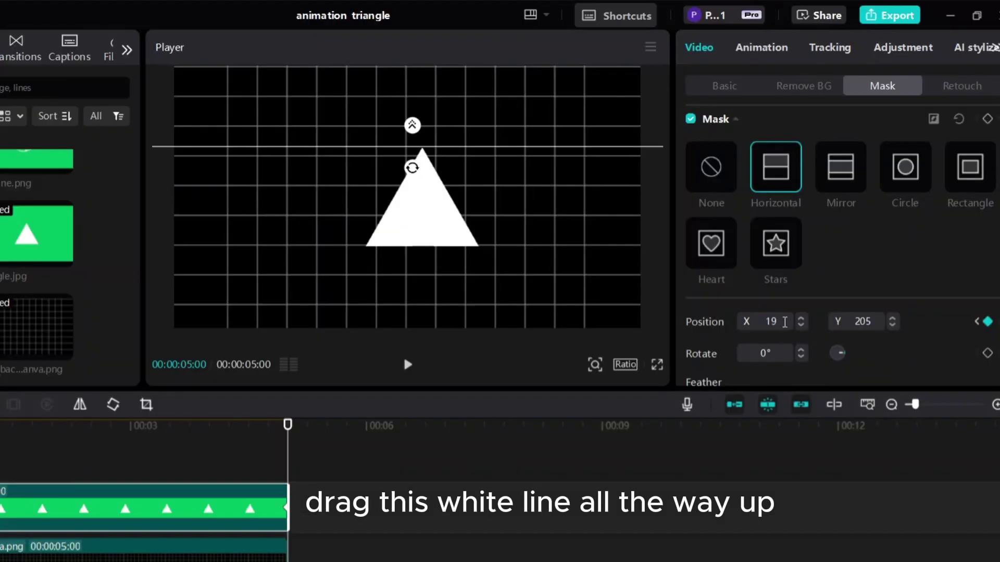
pyautogui.moveTo(785, 322); pyautogui.dragTo(758, 321)
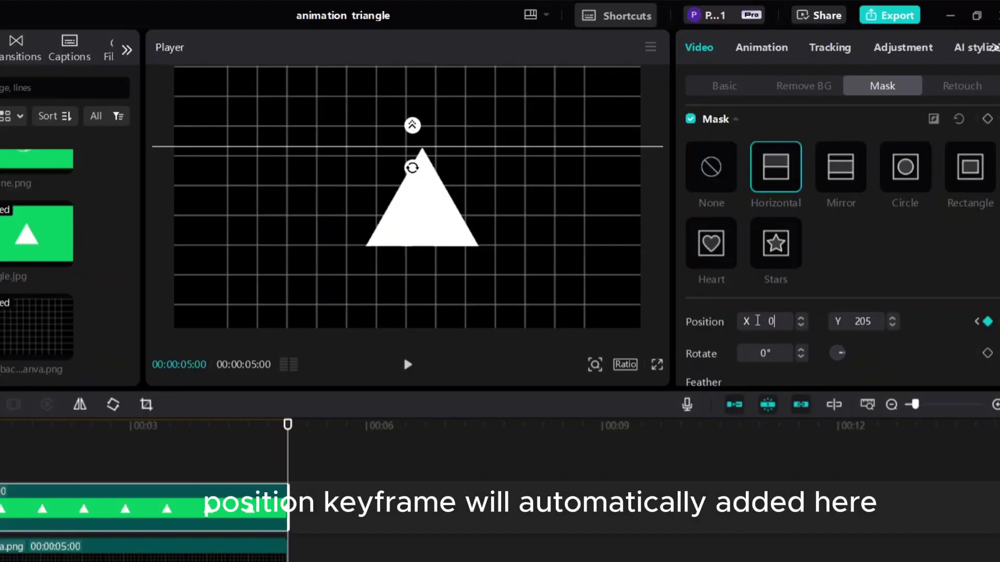
pyautogui.press('Return')
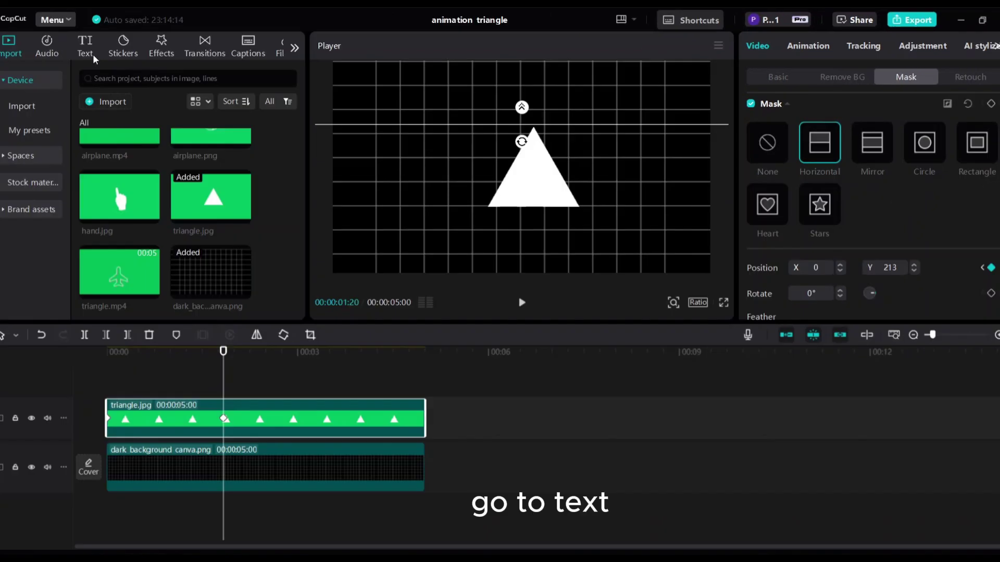
# Add a default text clip at 00:00:01:20 and replace its content with ten hyphens
pyautogui.click(92, 54)
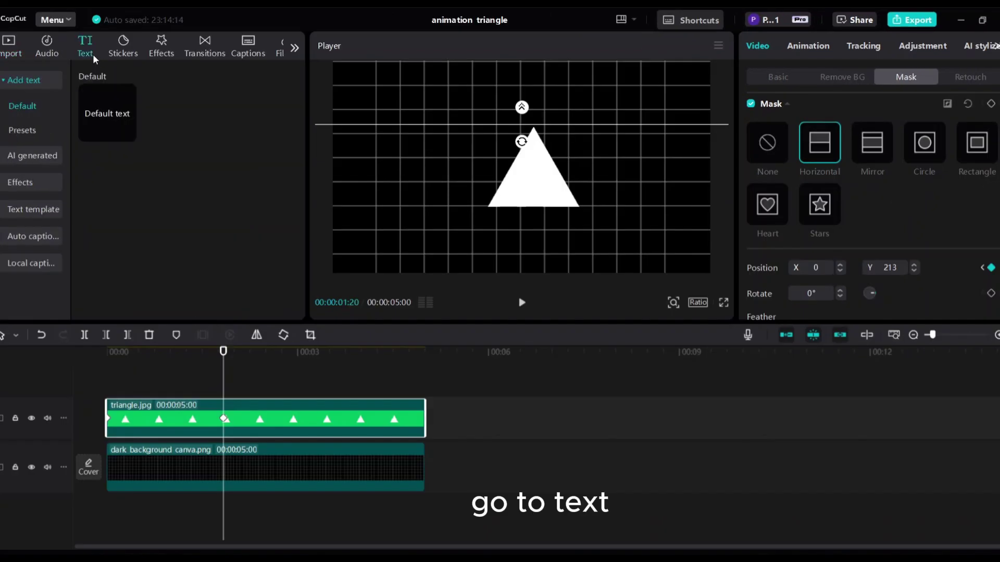
pyautogui.click(777, 79)
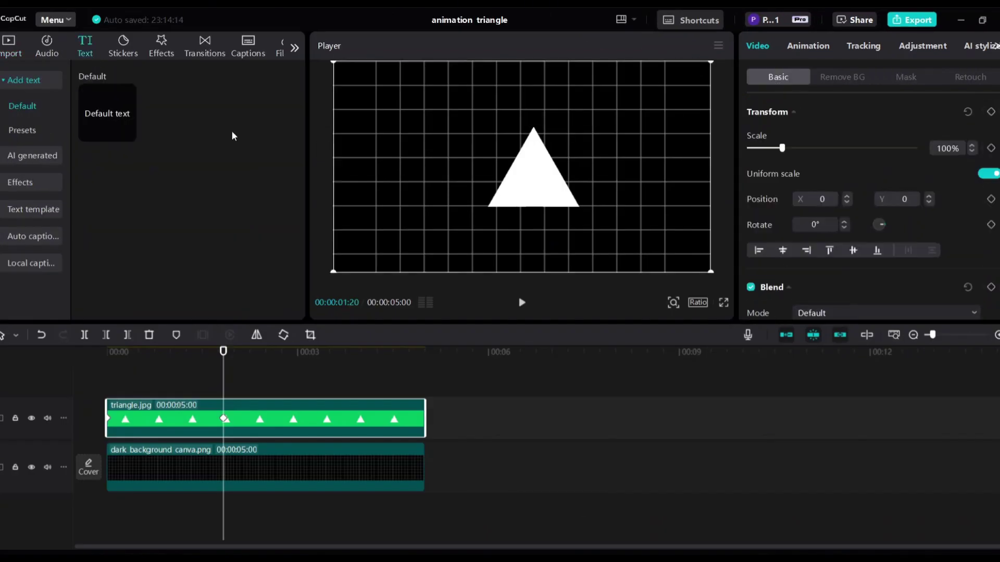
pyautogui.click(127, 132)
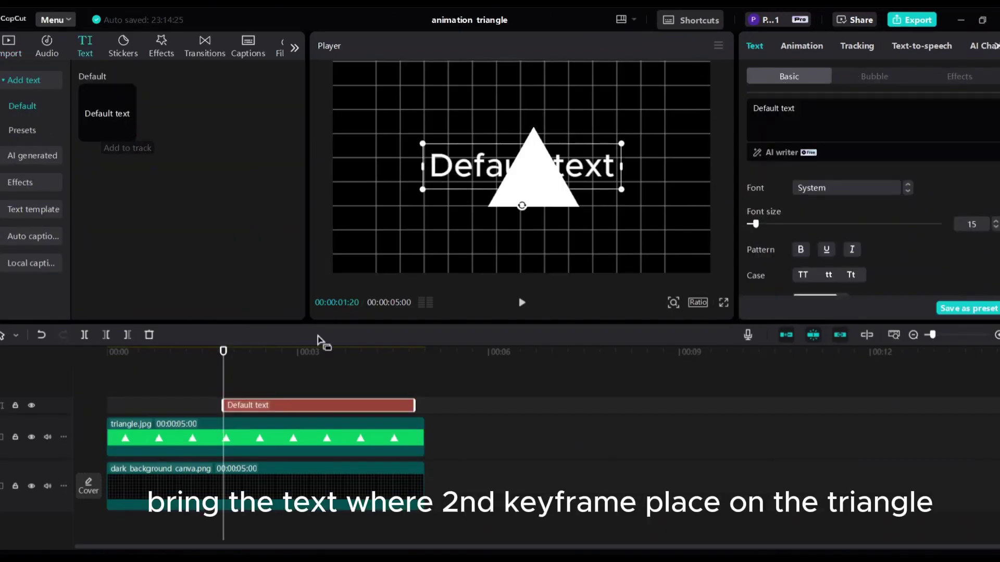
pyautogui.moveTo(805, 108); pyautogui.dragTo(732, 108)
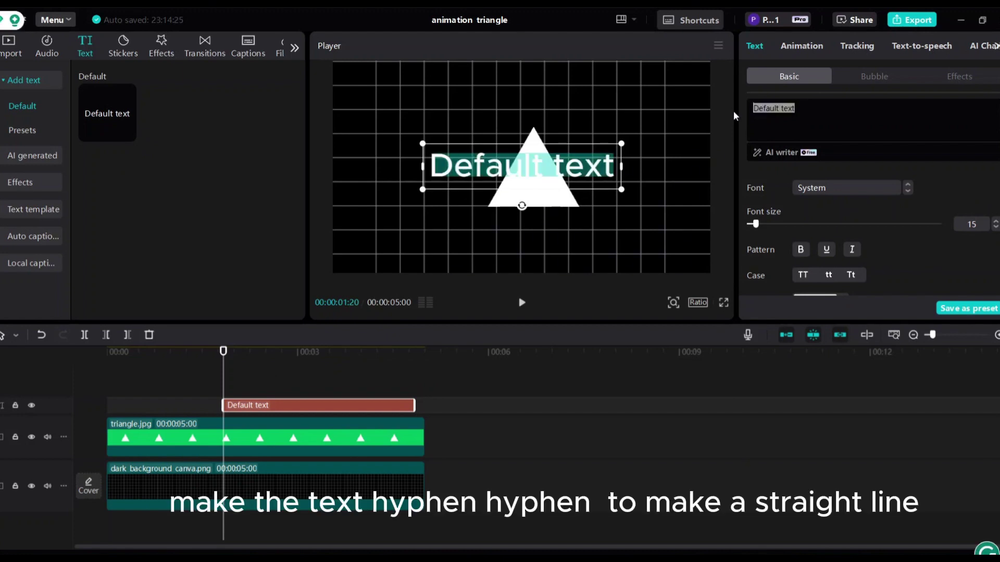
pyautogui.press('BackSpace')
pyautogui.write('----')
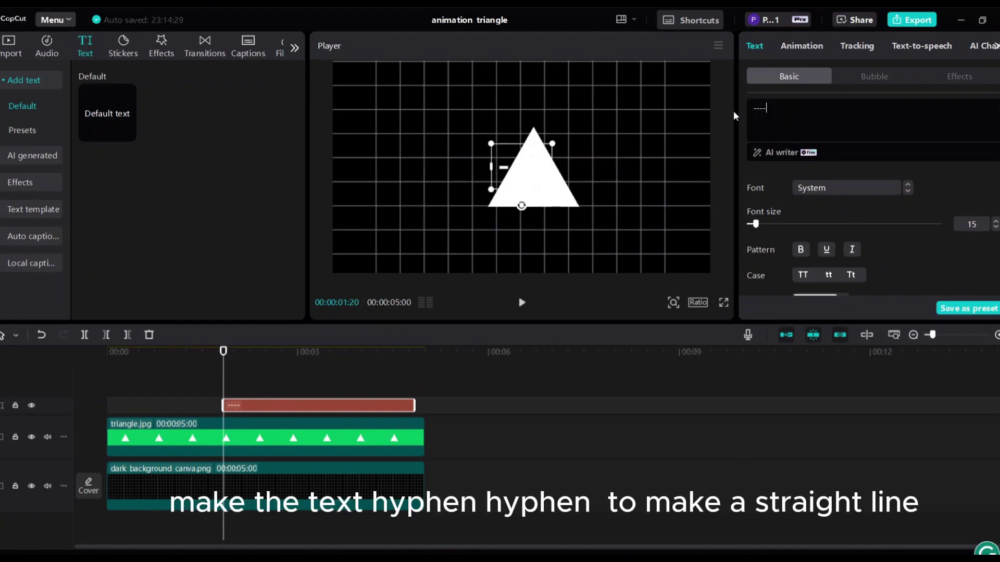
pyautogui.write('------')
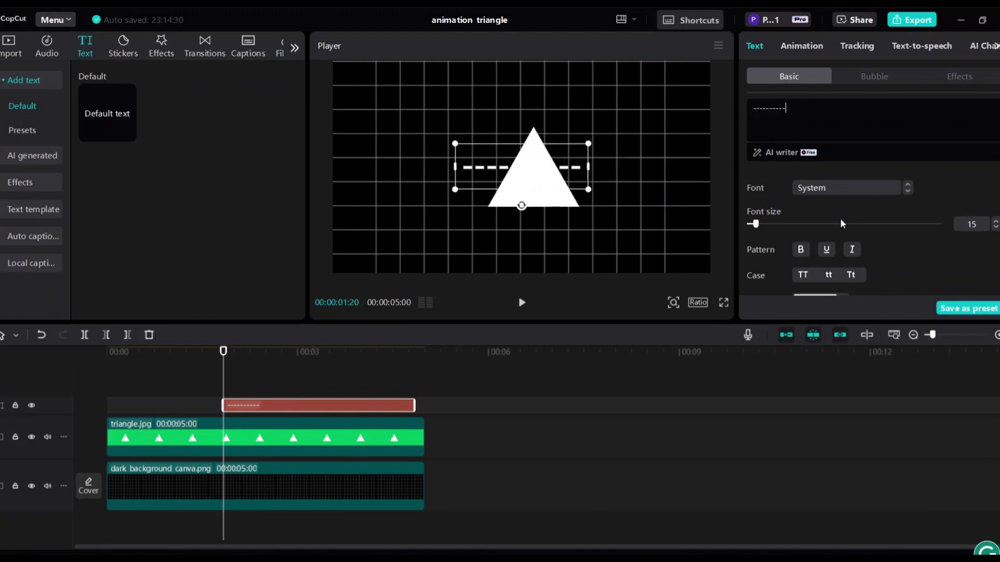
# Set the hyphen text's character spacing to -4 so the dashes merge into a solid bar
pyautogui.scroll(-1, 839, 219)
pyautogui.scroll(-2, 840, 220)
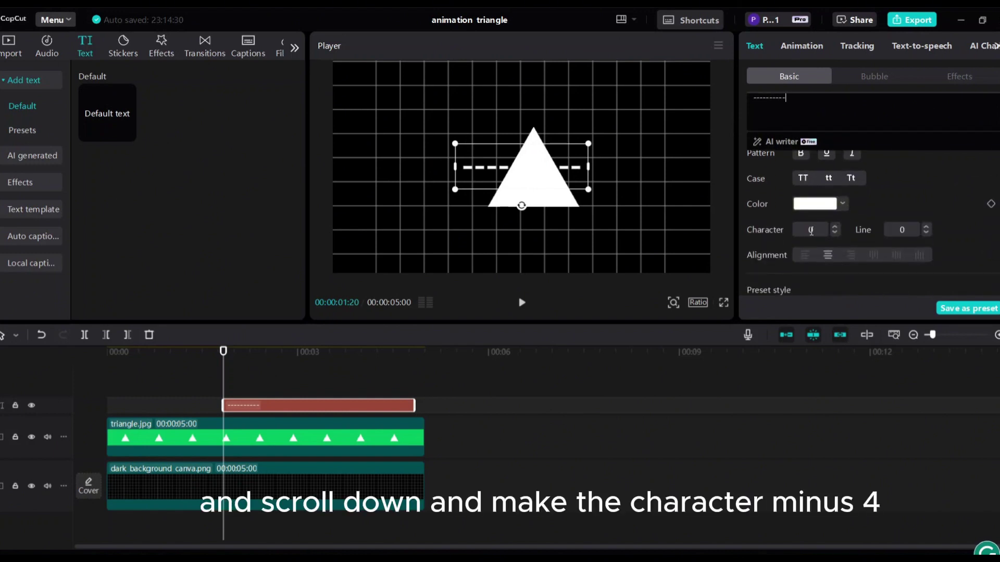
pyautogui.moveTo(814, 231); pyautogui.dragTo(806, 231)
pyautogui.press('BackSpace')
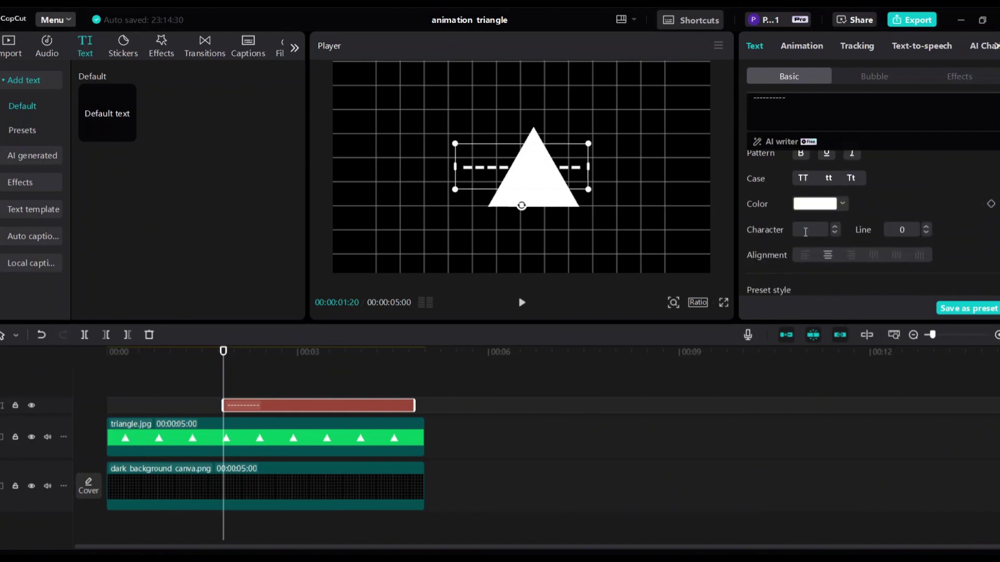
pyautogui.press('Return')
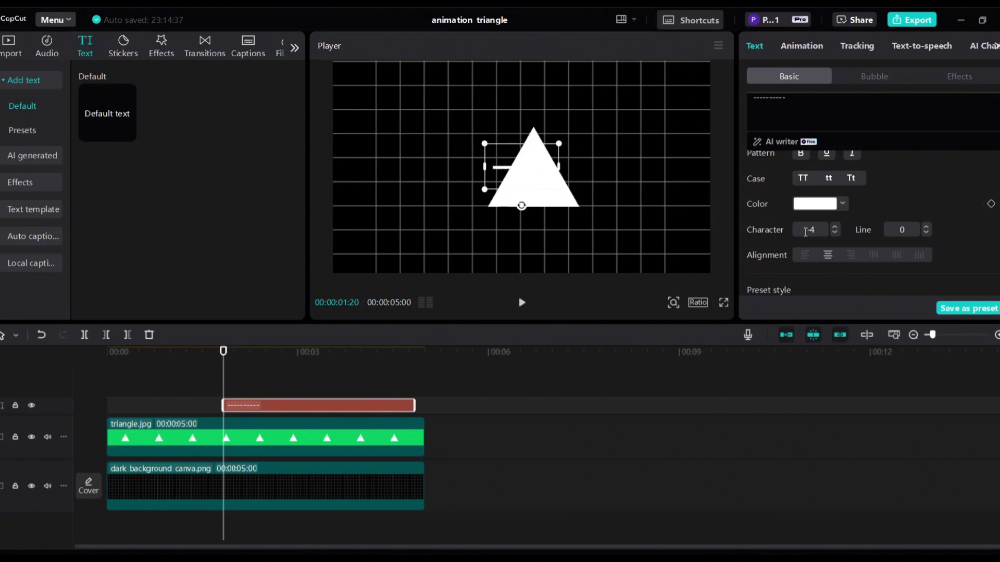
# Enlarge the bar text to font size 38 and place it on the triangle's tip
pyautogui.scroll(3, 756, 223)
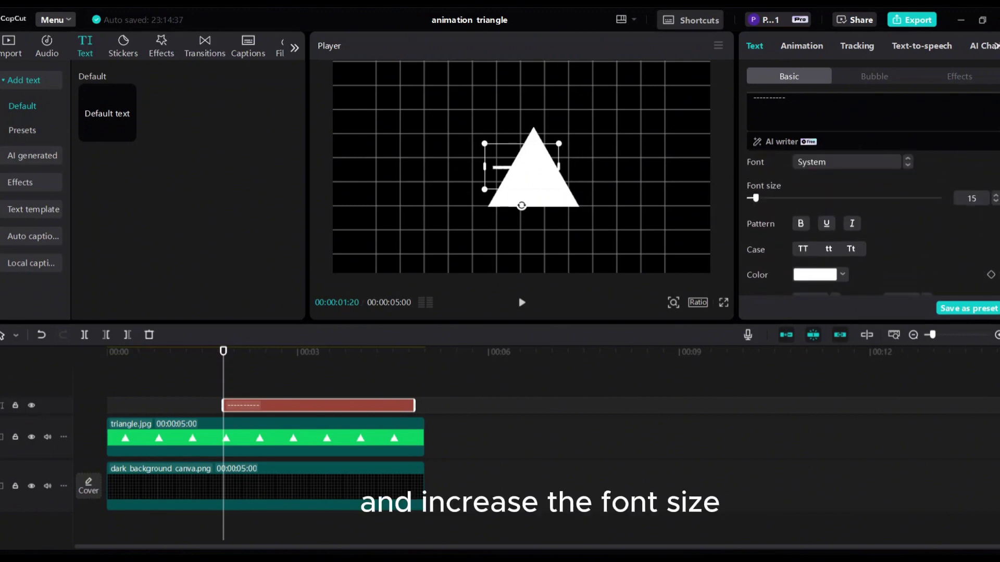
pyautogui.moveTo(756, 224); pyautogui.dragTo(770, 224)
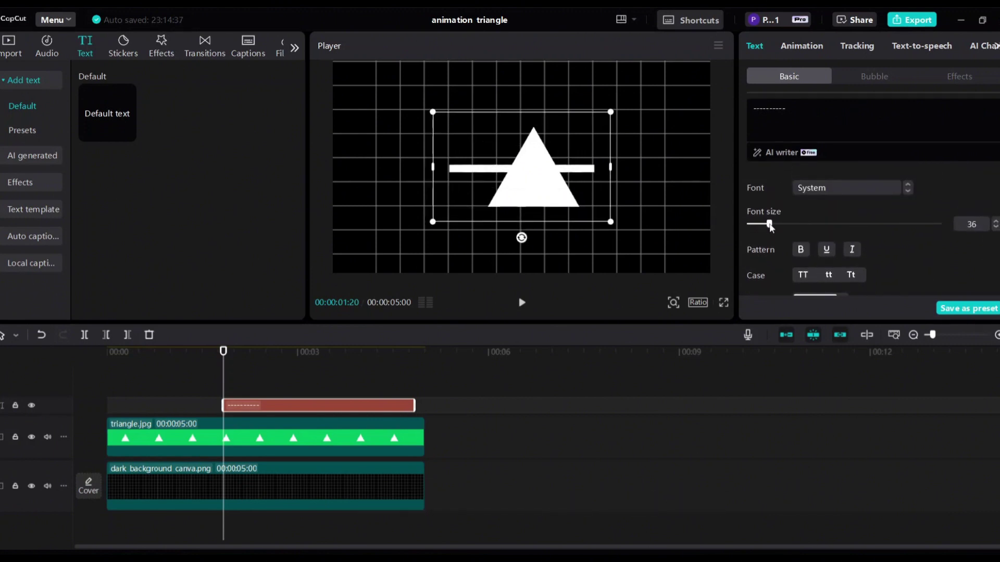
pyautogui.moveTo(578, 166); pyautogui.dragTo(591, 131)
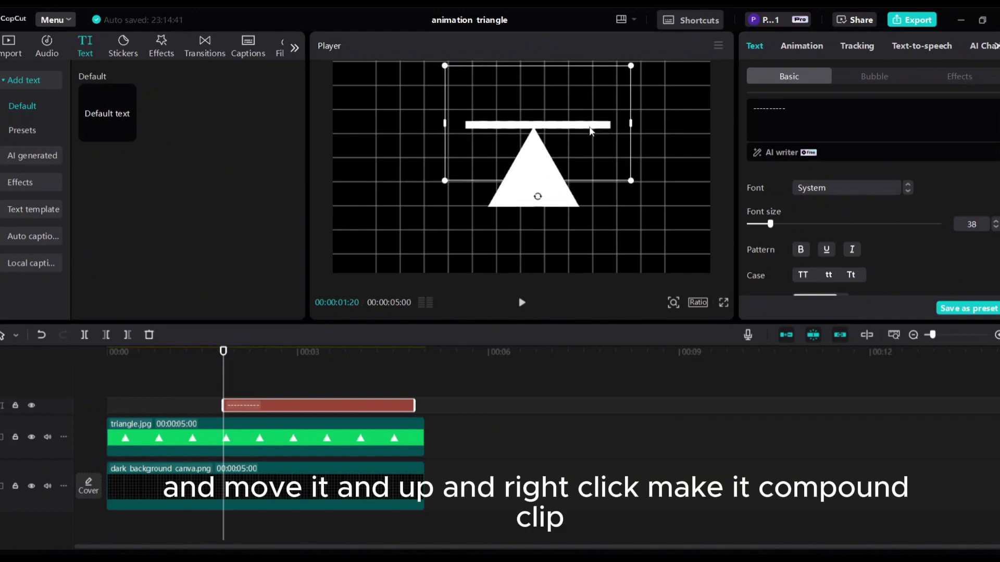
# Convert the bar text into a compound clip and rotate it to -8°
pyautogui.rightClick(376, 408)
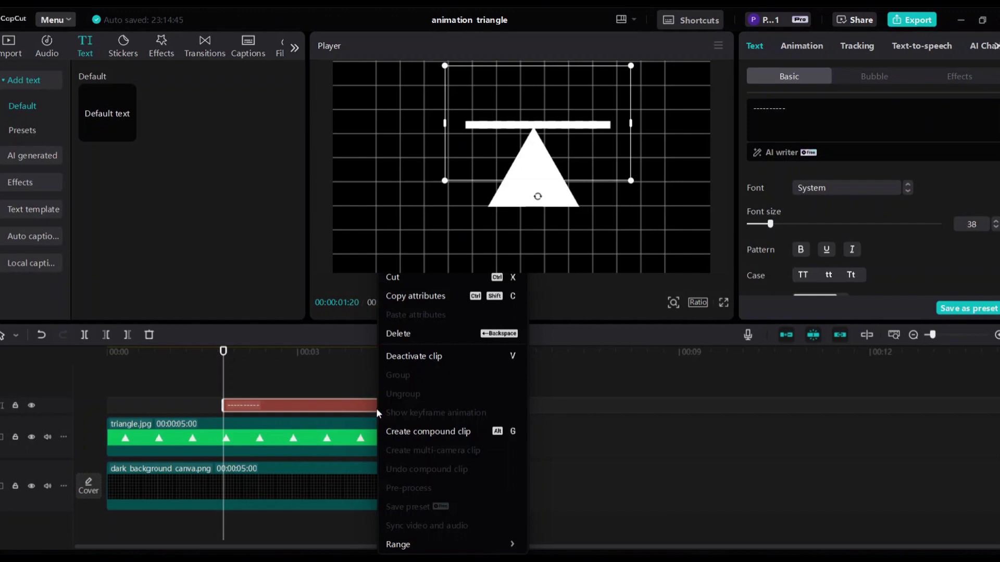
pyautogui.click(408, 435)
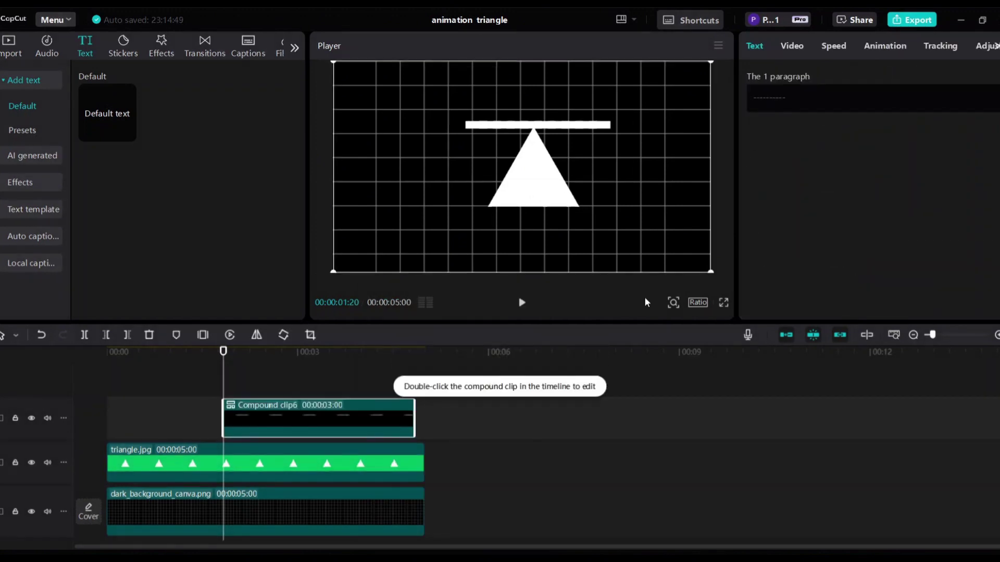
pyautogui.click(797, 47)
pyautogui.scroll(-1, 806, 201)
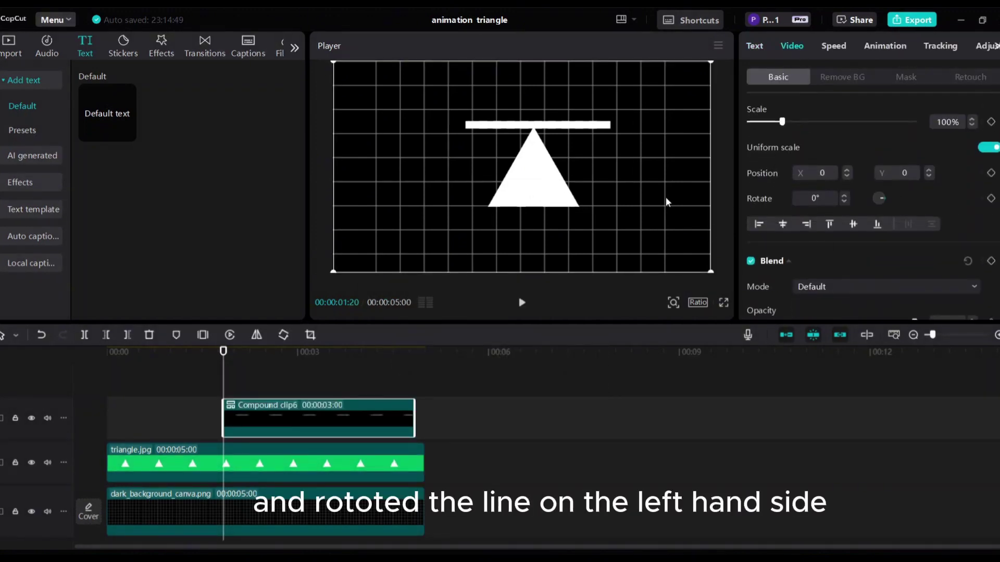
pyautogui.click(813, 199)
pyautogui.press('BackSpace')
pyautogui.write('-8')
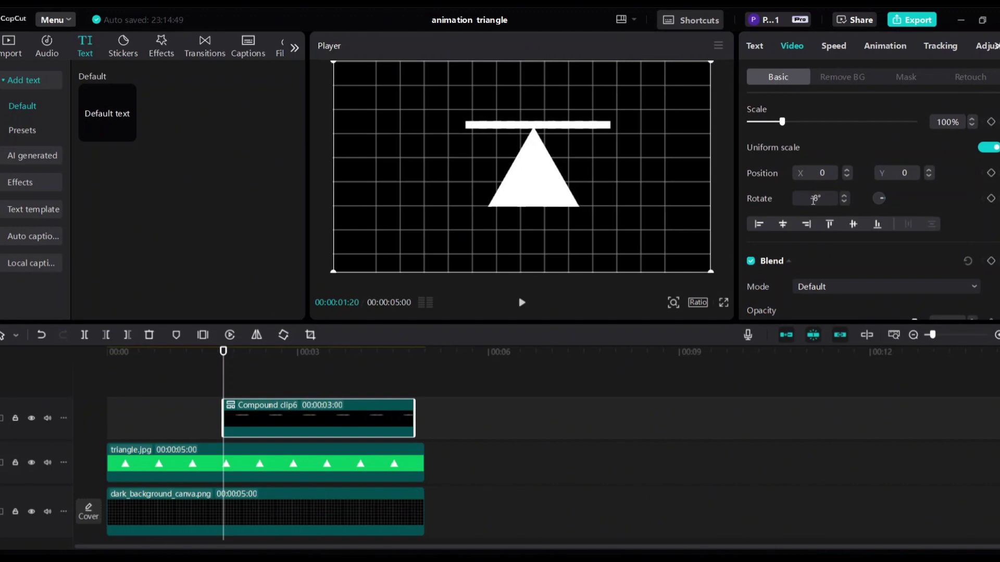
pyautogui.press('Return')
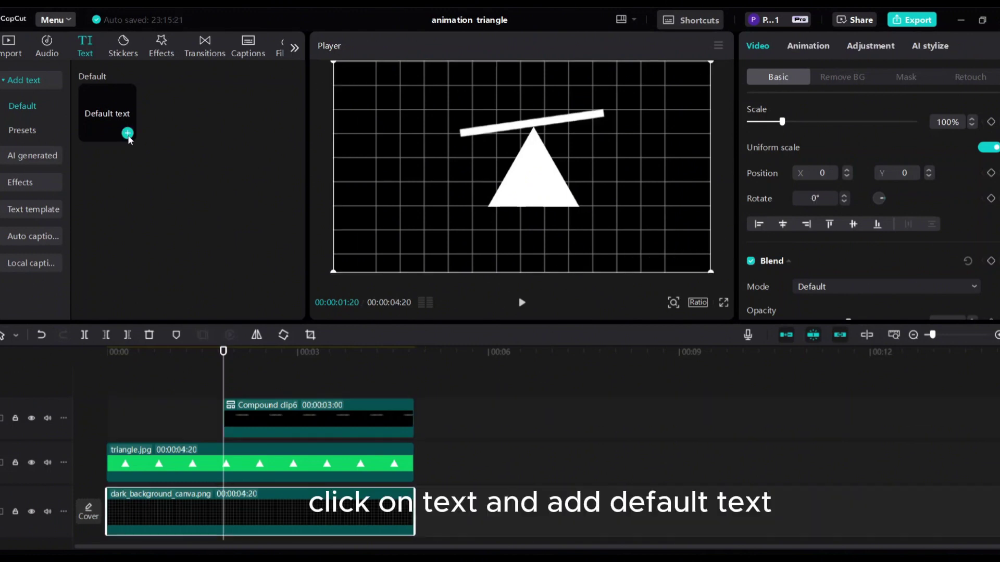
# Add a default text clip containing only a period and turn it into a ball about font size 53 on the bar's left end
pyautogui.click(127, 134)
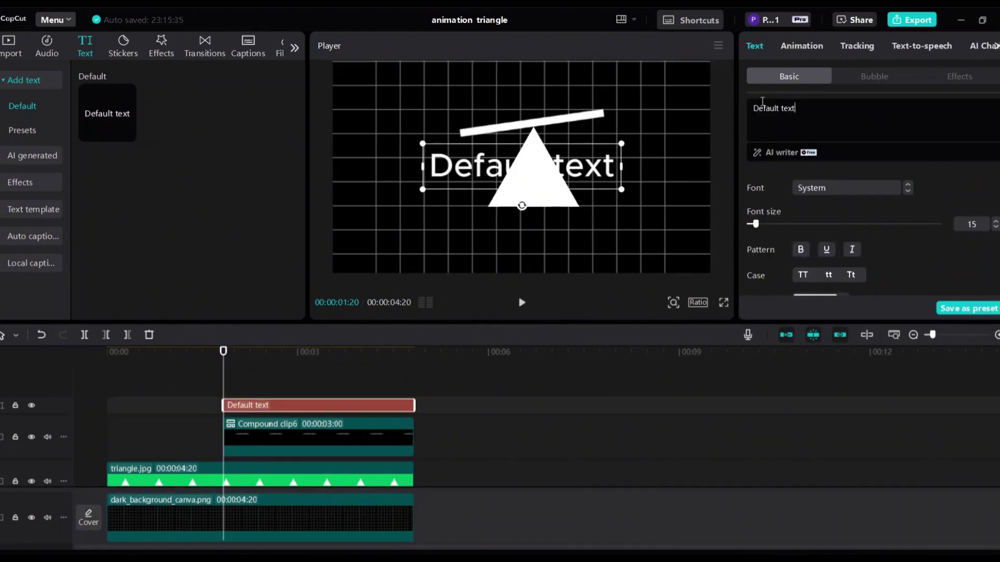
pyautogui.hotkey('ctrl', 'a')
pyautogui.press('BackSpace')
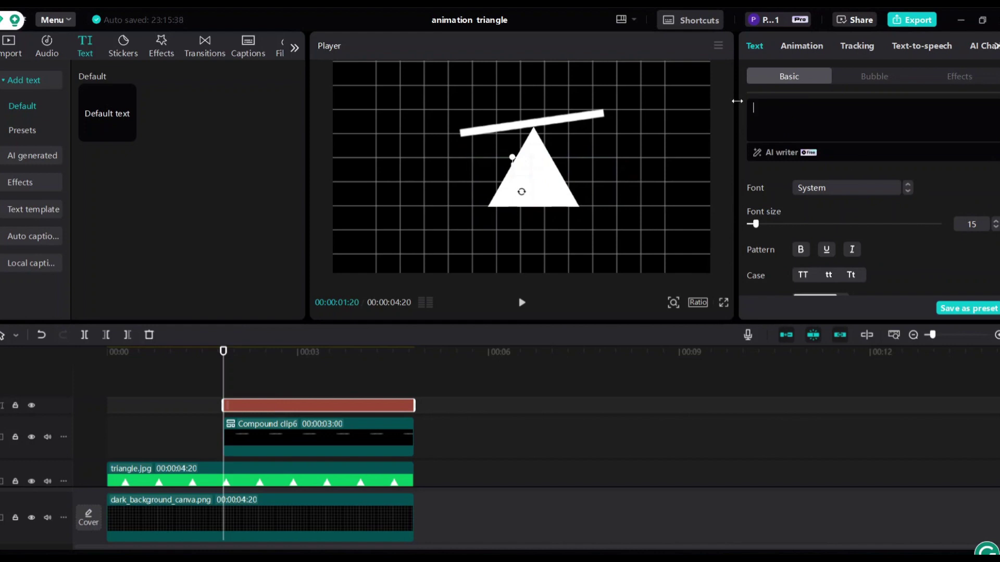
pyautogui.write('.')
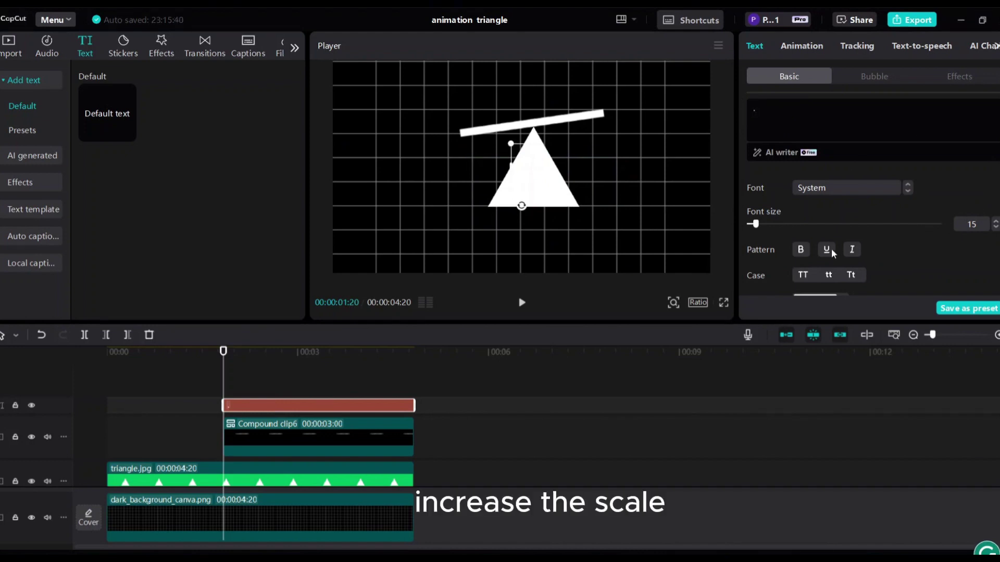
pyautogui.moveTo(758, 226); pyautogui.dragTo(782, 224)
pyautogui.moveTo(554, 224); pyautogui.dragTo(489, 146)
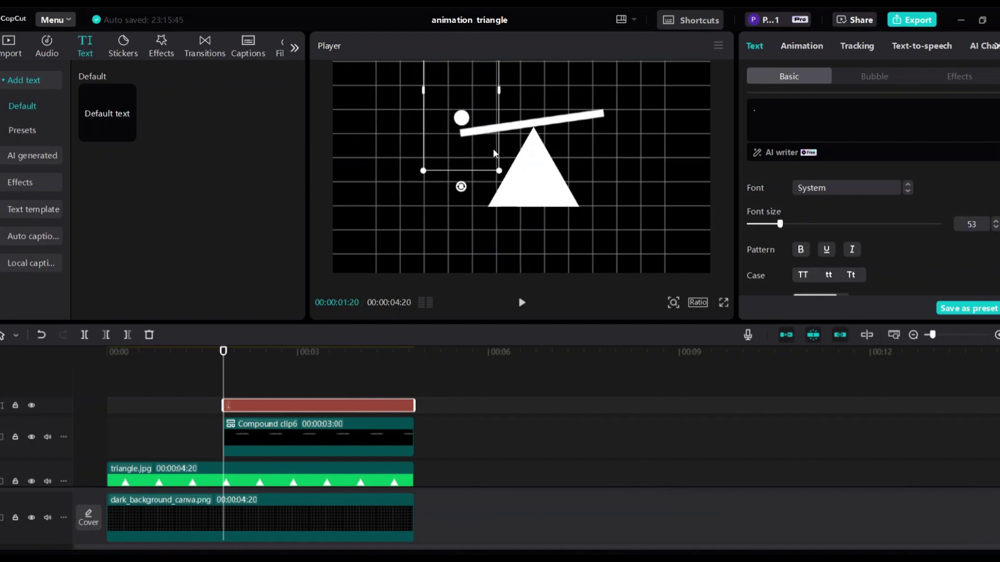
# Apply a Horizontal mask to the bar's compound clip and reverse it
pyautogui.click(263, 430)
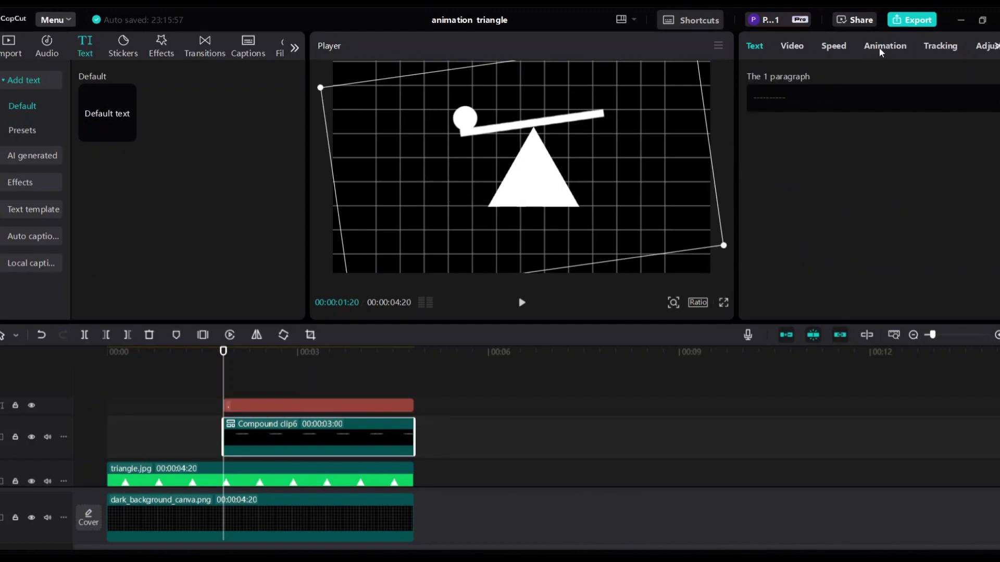
pyautogui.click(798, 45)
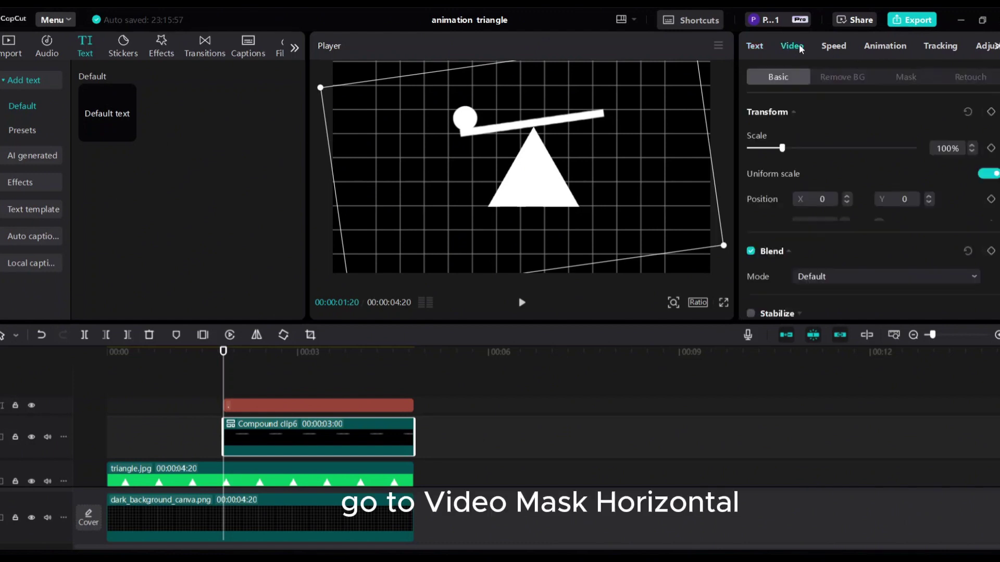
pyautogui.click(910, 78)
pyautogui.click(821, 163)
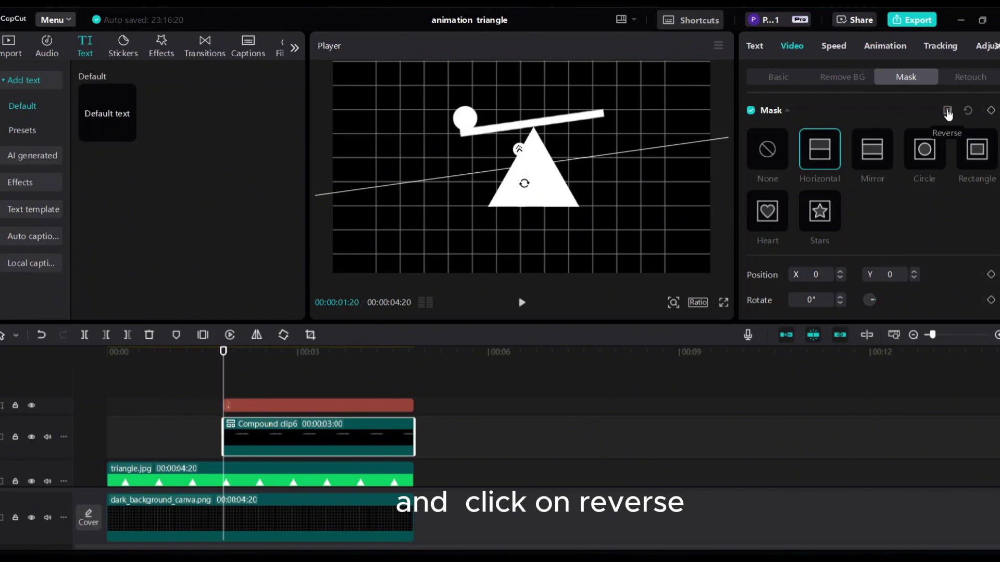
pyautogui.click(948, 112)
# Rotate the bar's mask line to -84° and add the first mask position keyframe with it at the bar's left end, X -295, Y 22
pyautogui.moveTo(524, 183); pyautogui.dragTo(545, 174)
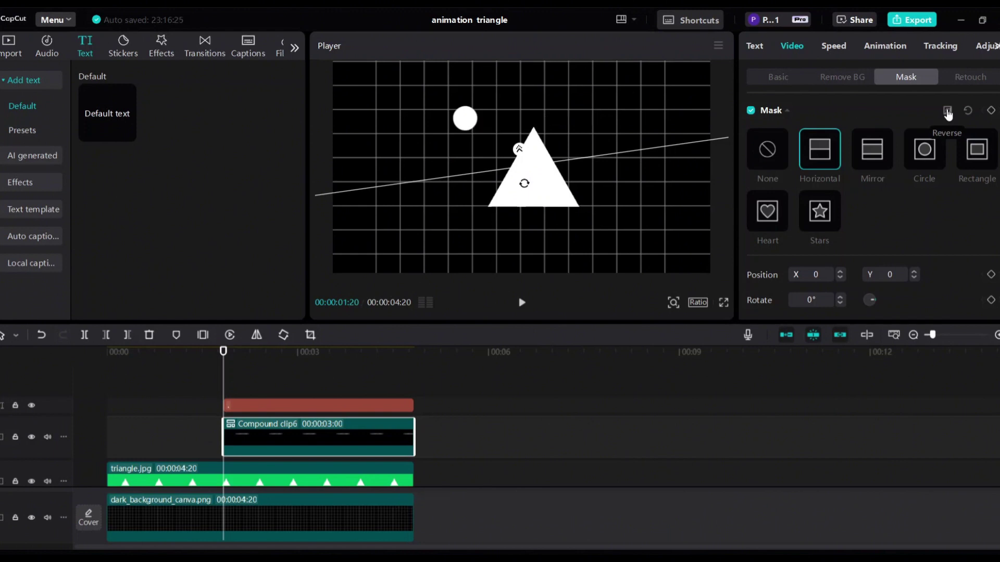
pyautogui.moveTo(323, 212); pyautogui.dragTo(320, 207)
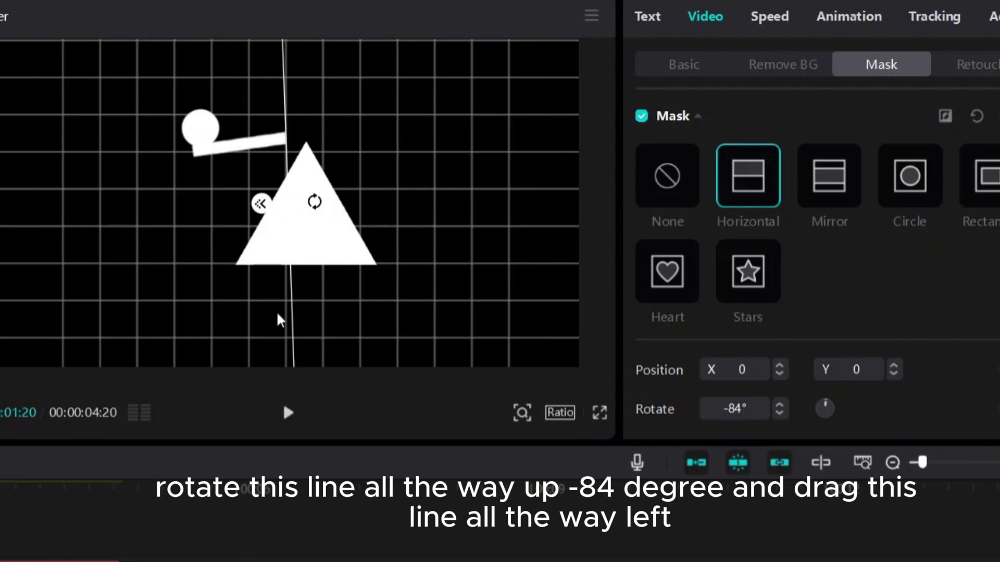
pyautogui.moveTo(288, 320); pyautogui.dragTo(198, 320)
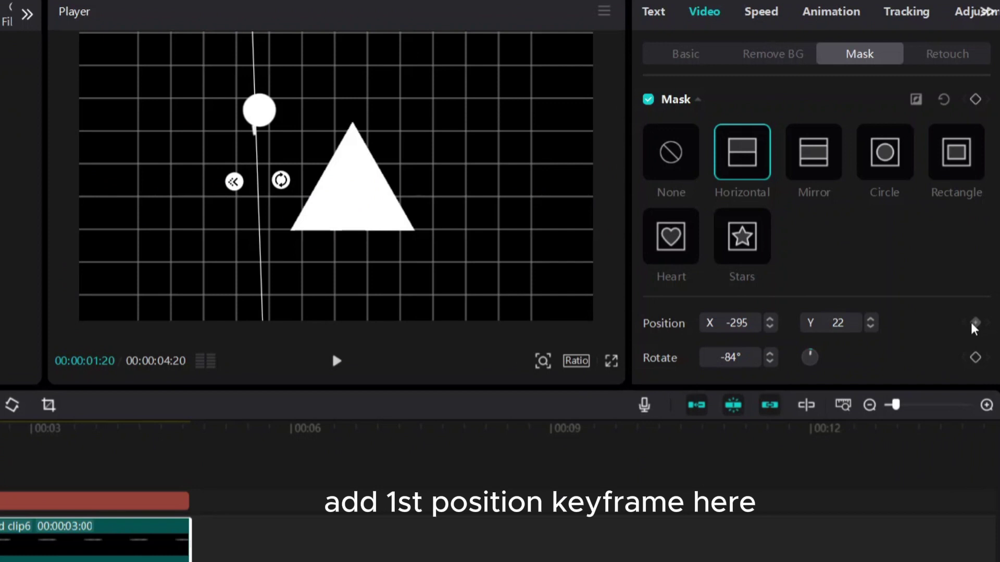
pyautogui.click(975, 323)
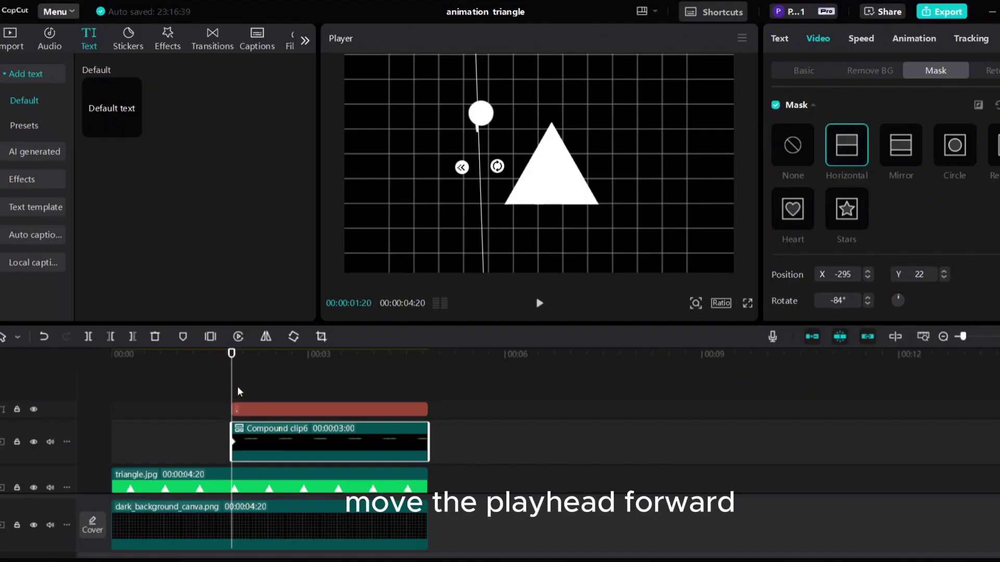
# Create the second mask position keyframe at 00:00:02:21 by moving the mask line to the bar's middle, about X 65, Y -11
pyautogui.moveTo(234, 392); pyautogui.dragTo(300, 402)
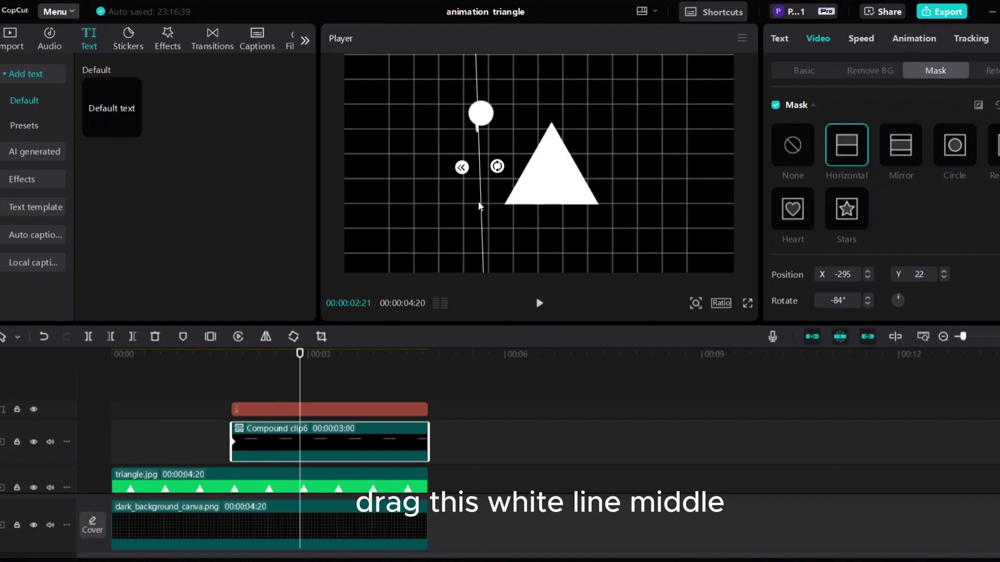
pyautogui.moveTo(482, 208); pyautogui.dragTo(557, 198)
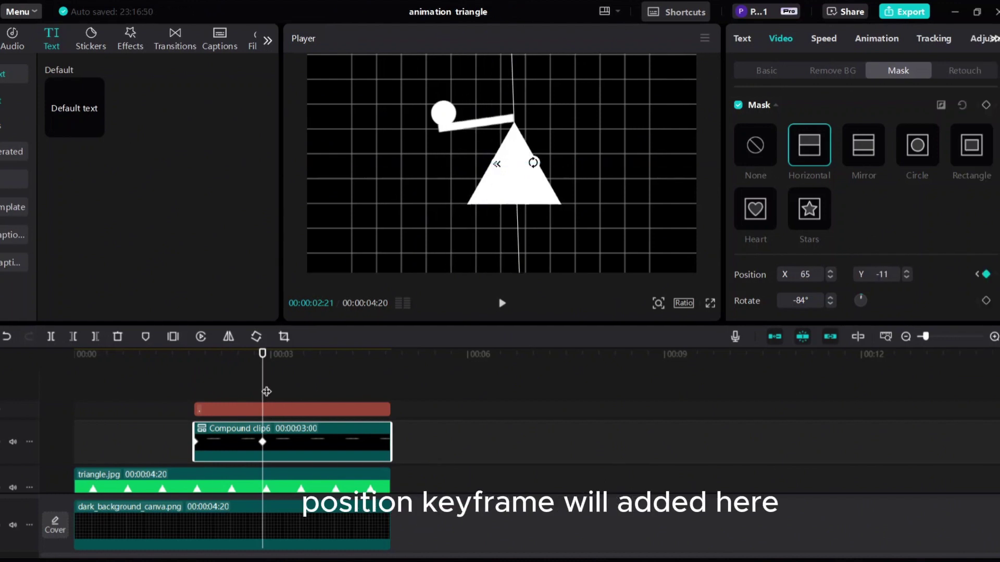
# Create the third mask position keyframe at 00:00:04:18 by moving the mask line past the bar's right end, about X 441, Y -64
pyautogui.moveTo(266, 392); pyautogui.dragTo(385, 391)
pyautogui.moveTo(518, 245); pyautogui.dragTo(596, 246)
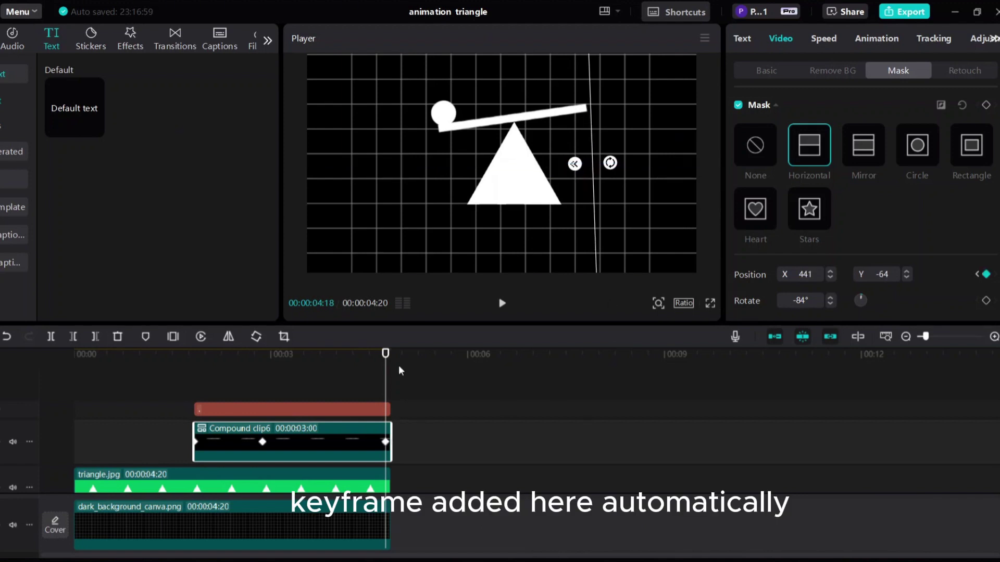
# Move the ball's text clip off the bar to its left at 00:00:01:20, about X -1203, Y 902
pyautogui.moveTo(387, 387); pyautogui.dragTo(194, 387)
pyautogui.click(219, 409)
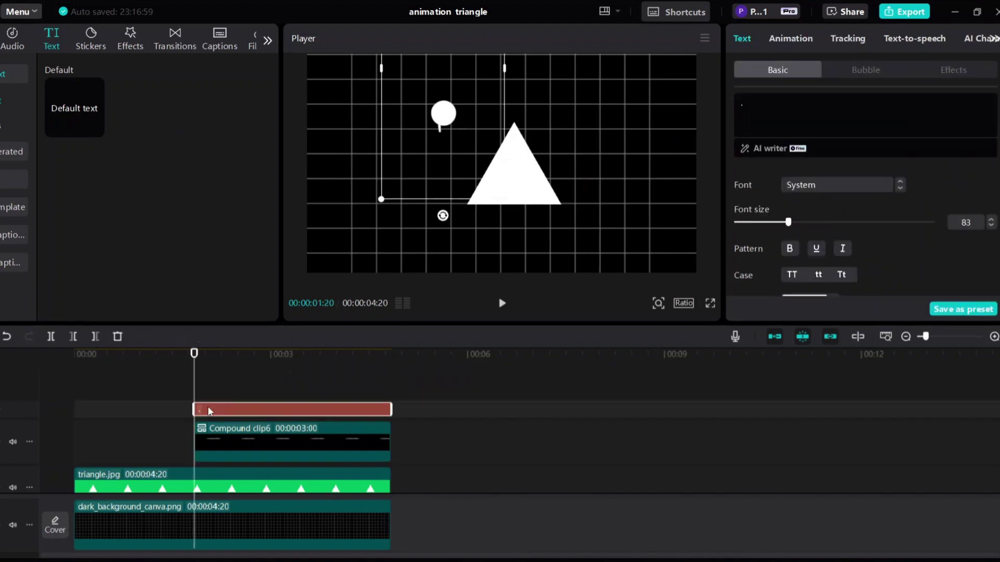
pyautogui.moveTo(452, 116); pyautogui.dragTo(389, 118)
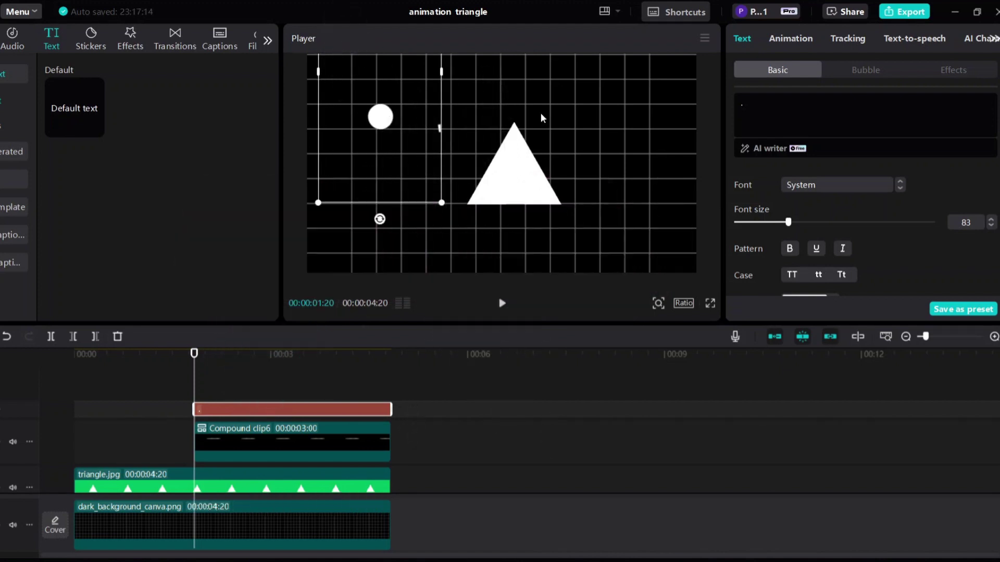
# Add the ball's first position and opacity keyframes at 00:00:01:20 and lower its opacity to 0%
pyautogui.scroll(-5, 964, 273)
pyautogui.click(991, 276)
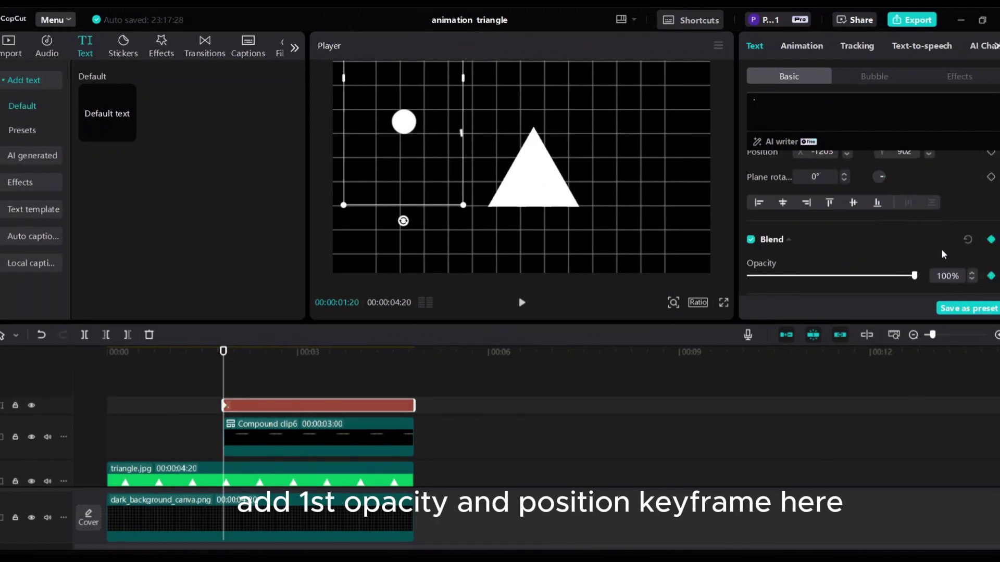
pyautogui.scroll(2, 983, 229)
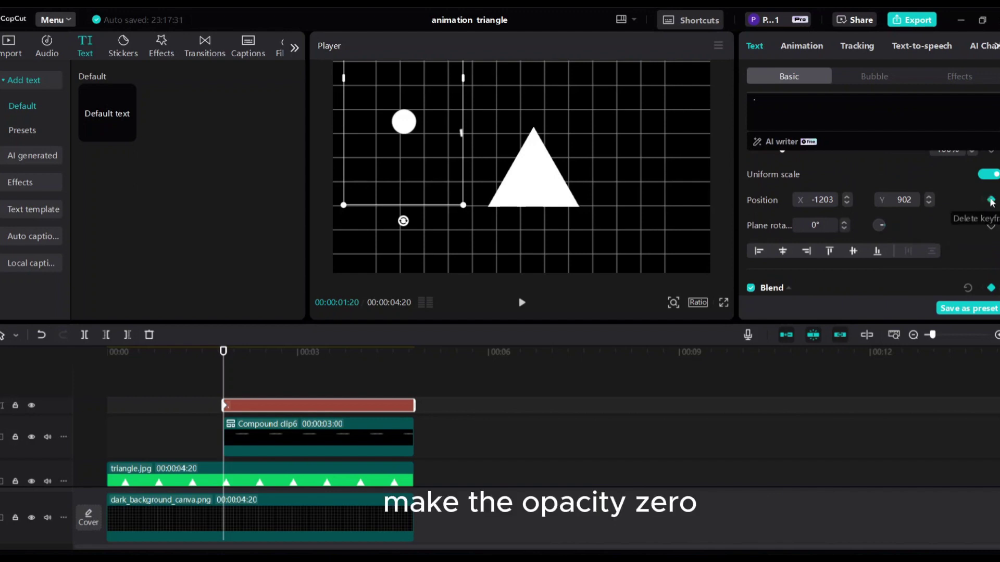
pyautogui.scroll(-2, 937, 208)
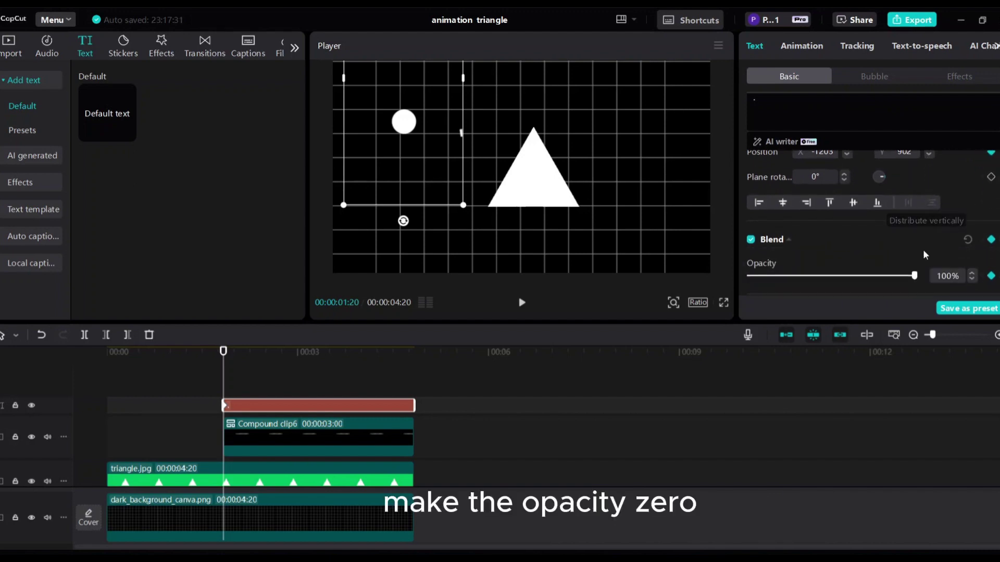
pyautogui.moveTo(914, 277); pyautogui.dragTo(755, 277)
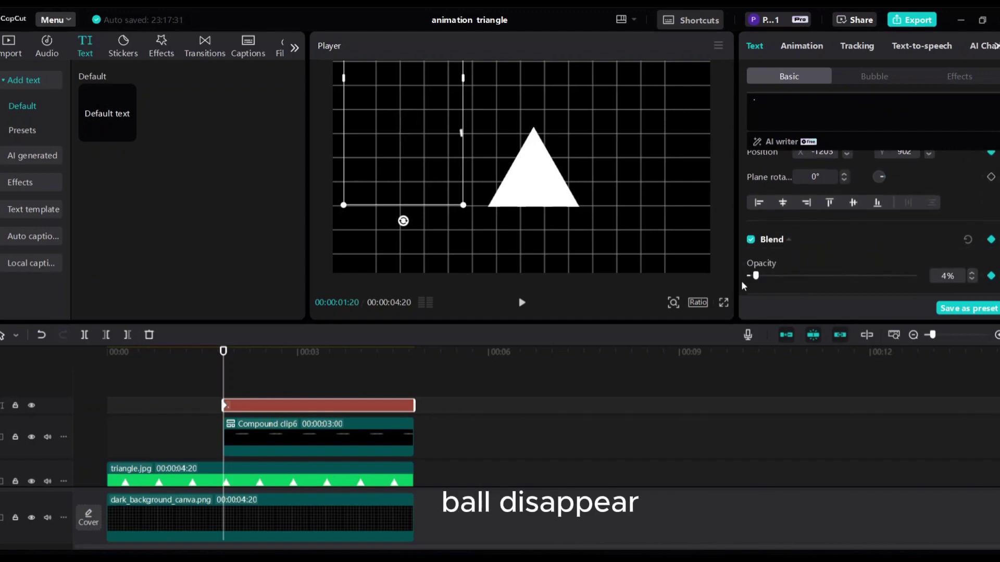
# Create the ball's second keyframes at 00:00:02:03 by placing it on the bar's left end and raising its opacity until it is nearly solid
pyautogui.moveTo(225, 386)
pyautogui.mouseDown()
pyautogui.moveTo(252, 384)
pyautogui.moveTo(224, 389)
pyautogui.moveTo(241, 388)
pyautogui.mouseUp()
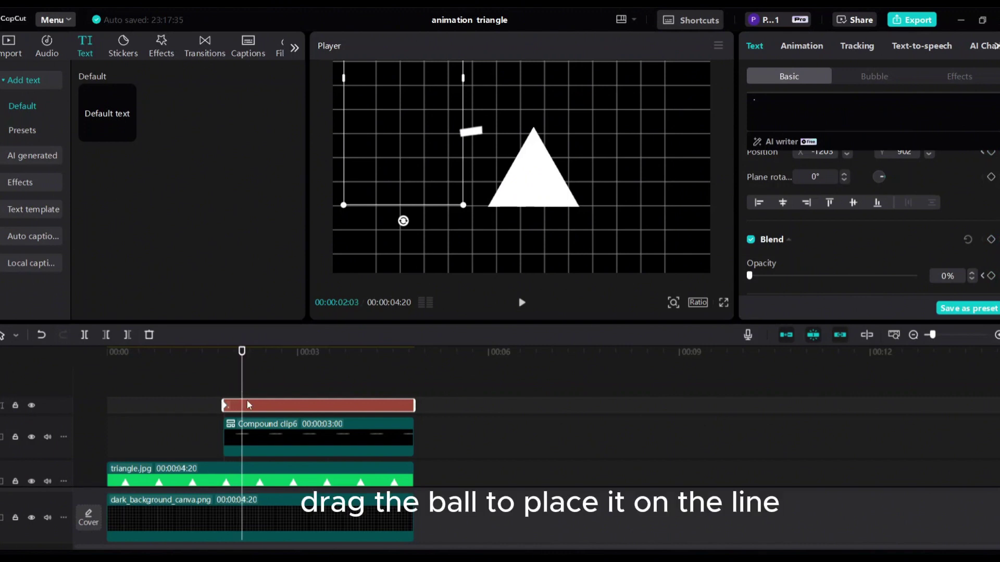
pyautogui.moveTo(365, 150)
pyautogui.mouseDown()
pyautogui.moveTo(427, 145)
pyautogui.moveTo(461, 164)
pyautogui.mouseUp()
pyautogui.scroll(-2, 878, 266)
pyautogui.moveTo(757, 224); pyautogui.dragTo(883, 243)
pyautogui.click(262, 406)
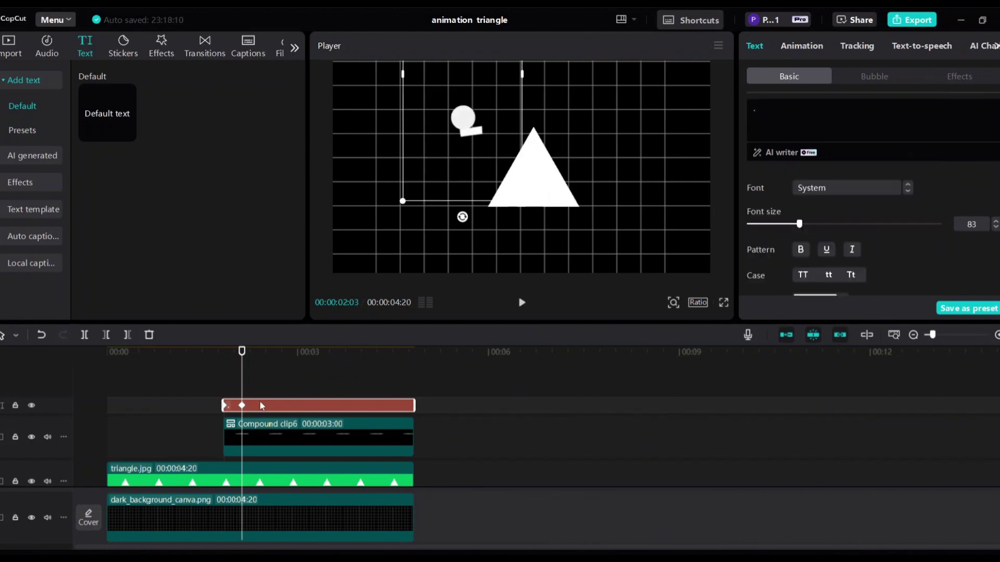
# Move the ball to the bar's right end near the end of its clip, and turn its text clip into a compound clip
pyautogui.moveTo(242, 392); pyautogui.dragTo(410, 395)
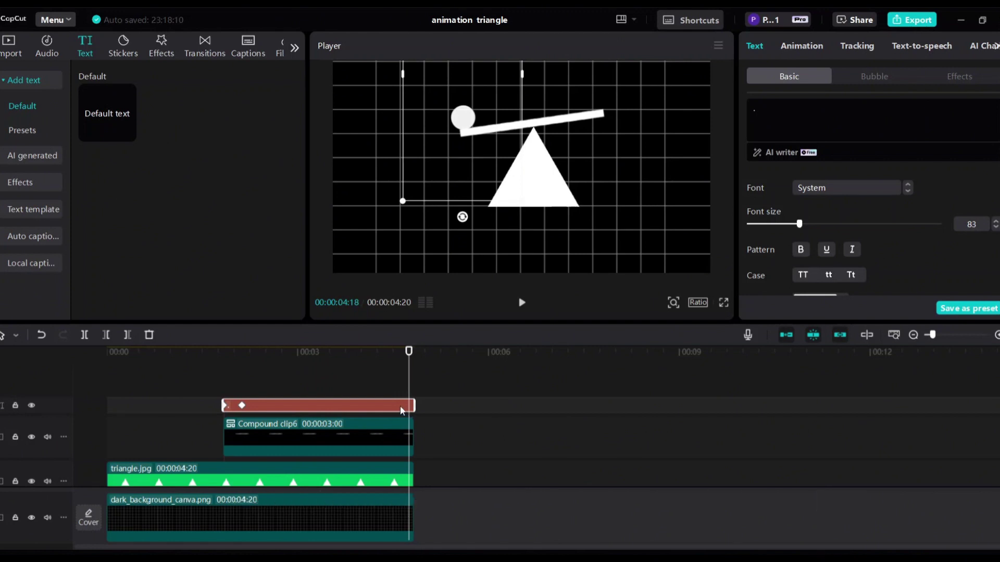
pyautogui.moveTo(471, 122); pyautogui.dragTo(602, 105)
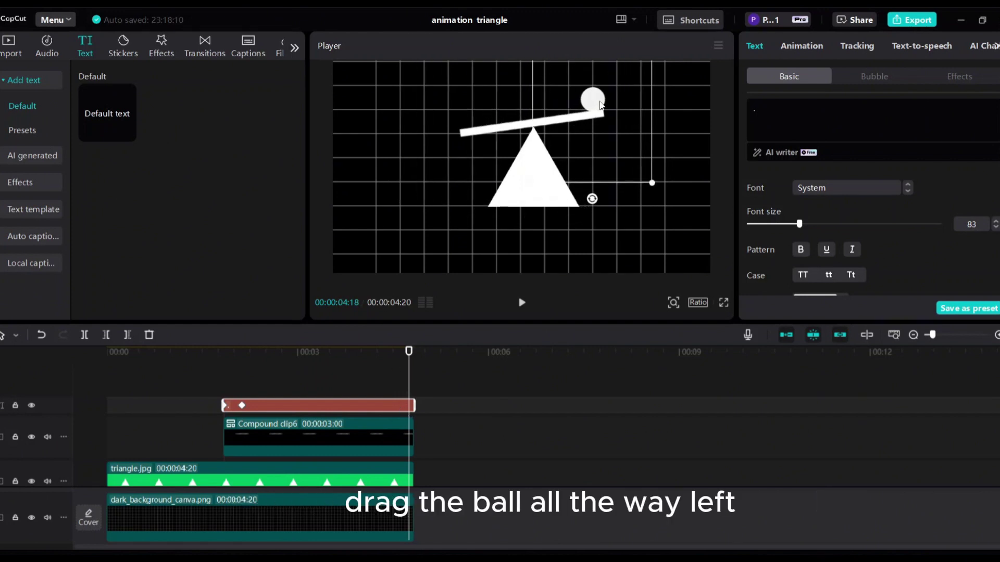
pyautogui.rightClick(378, 402)
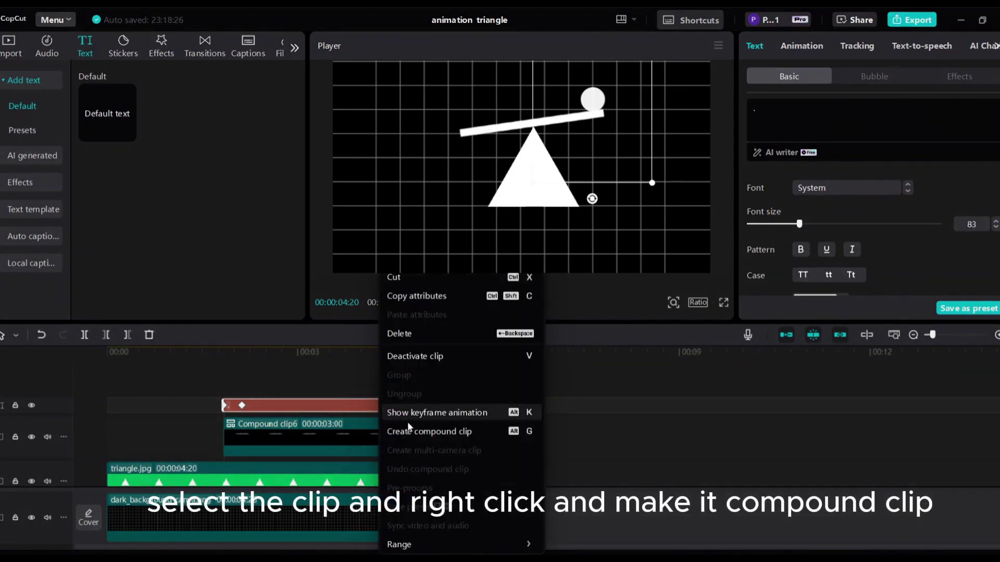
pyautogui.click(415, 431)
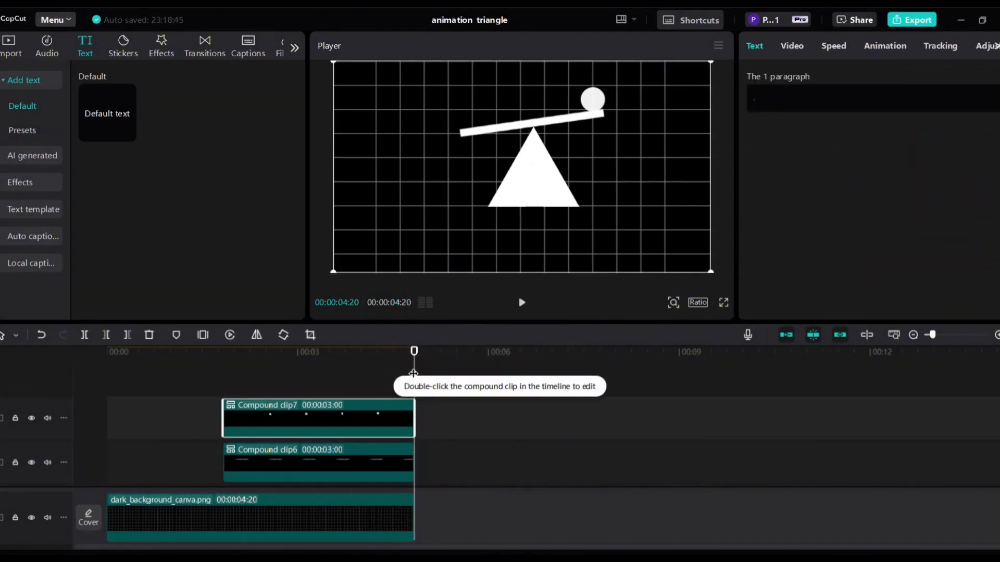
# Search the video effects for "glow" and apply Dizzy to the ball's compound clip and triangle.jpg, reducing an effect setting on the triangle
pyautogui.moveTo(414, 367); pyautogui.dragTo(229, 368)
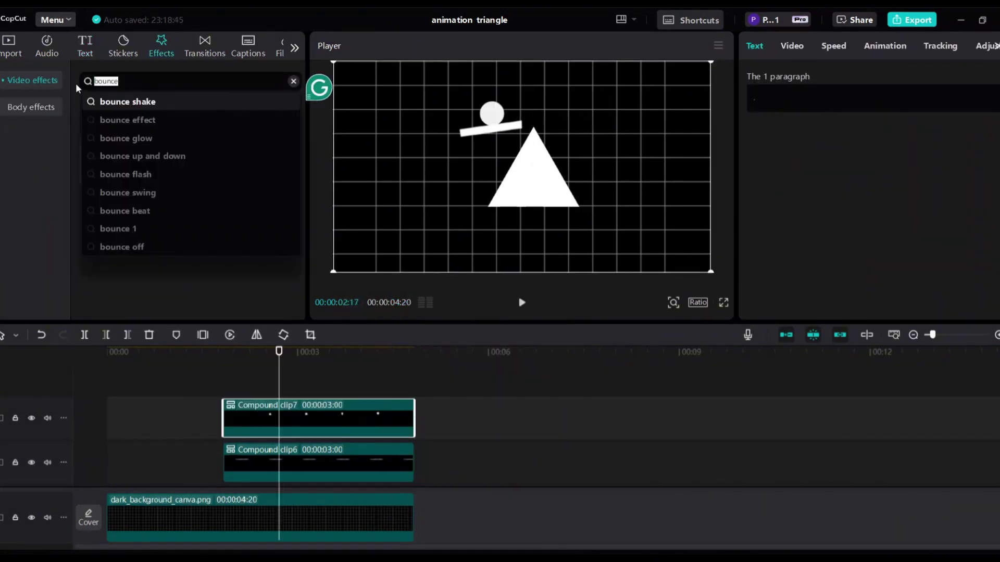
pyautogui.press('BackSpace')
pyautogui.write('glow')
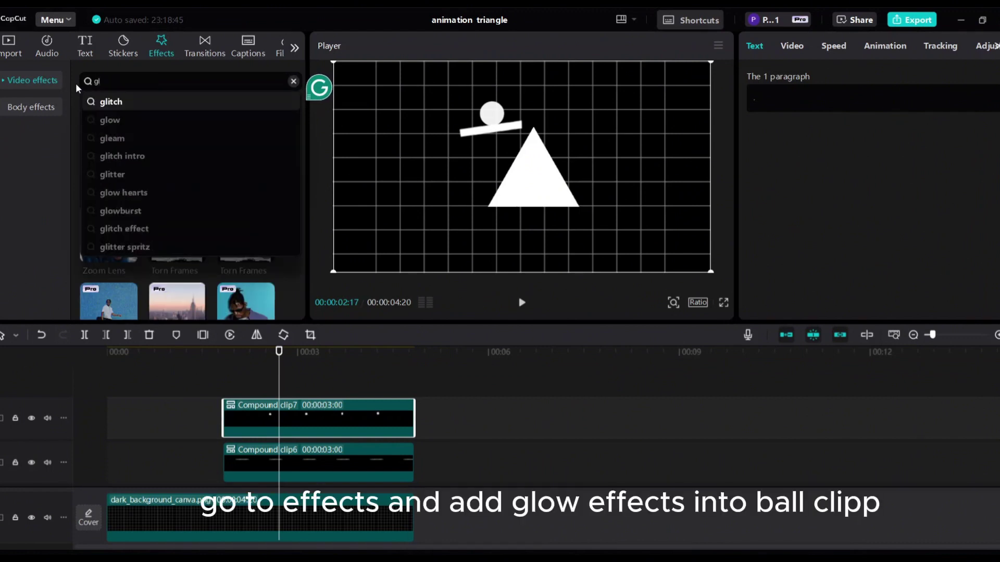
pyautogui.press('Return')
pyautogui.moveTo(245, 244); pyautogui.dragTo(321, 391)
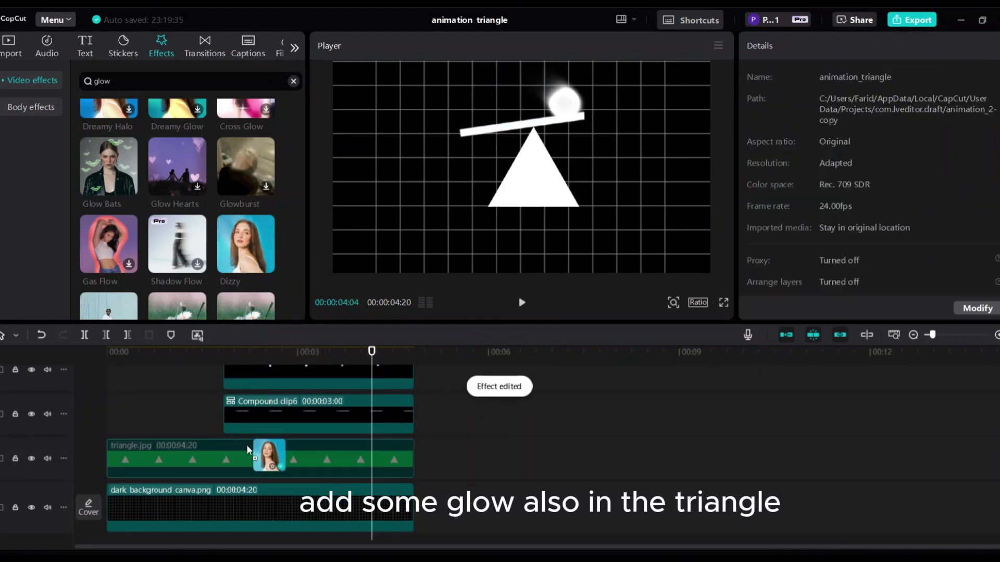
pyautogui.click(260, 459)
pyautogui.moveTo(922, 176); pyautogui.dragTo(770, 183)
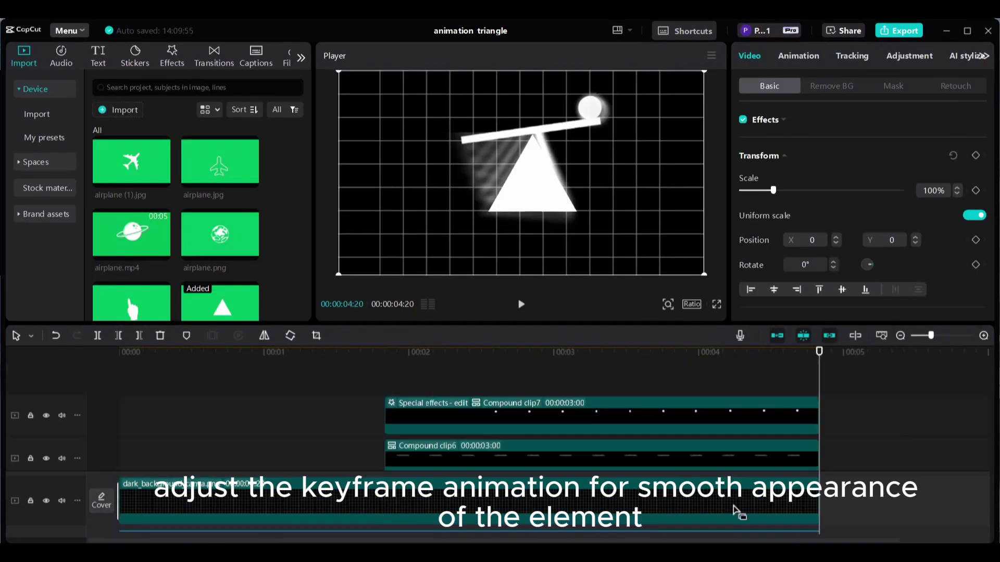
pyautogui.rightClick(625, 417)
pyautogui.click(392, 386)
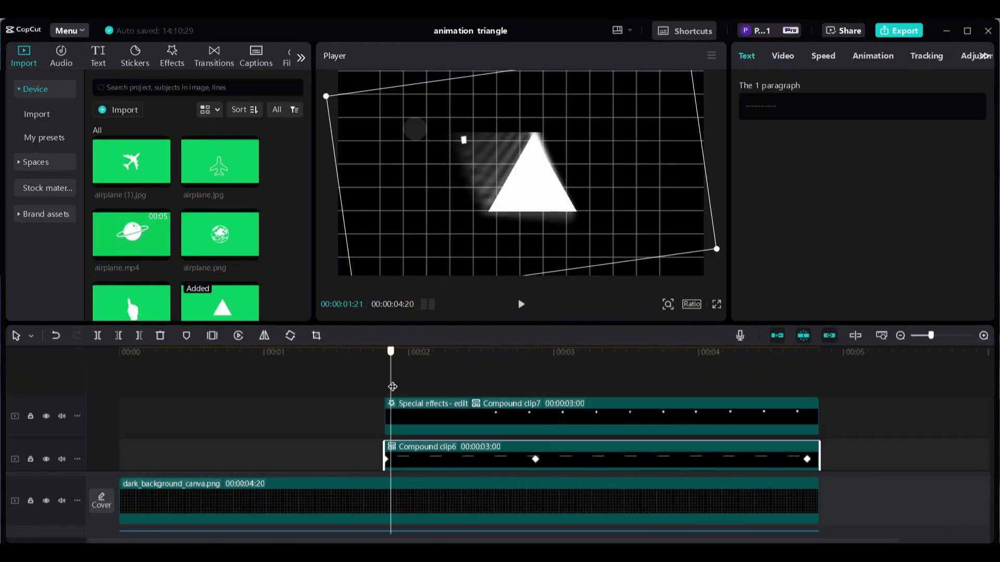
pyautogui.rightClick(726, 412)
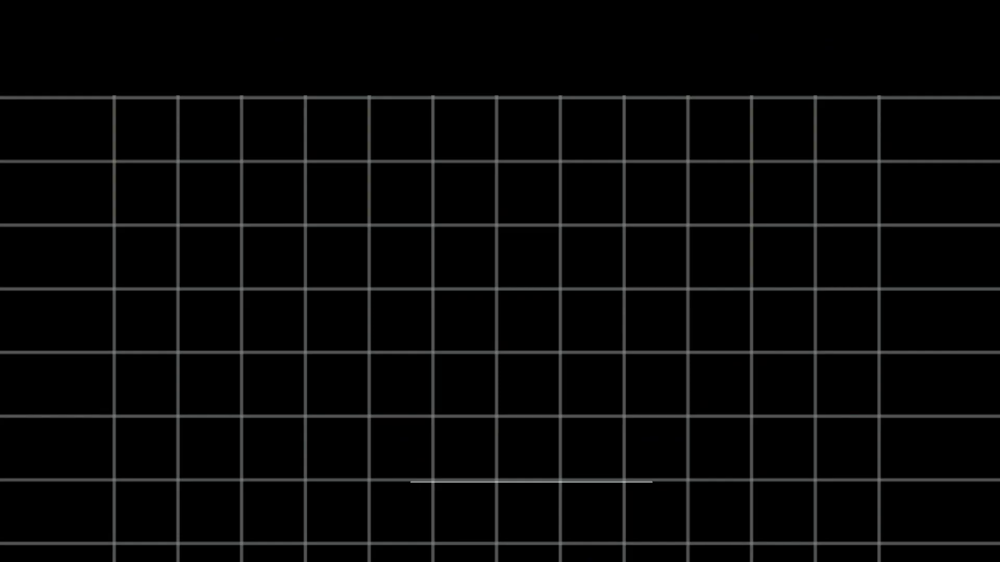
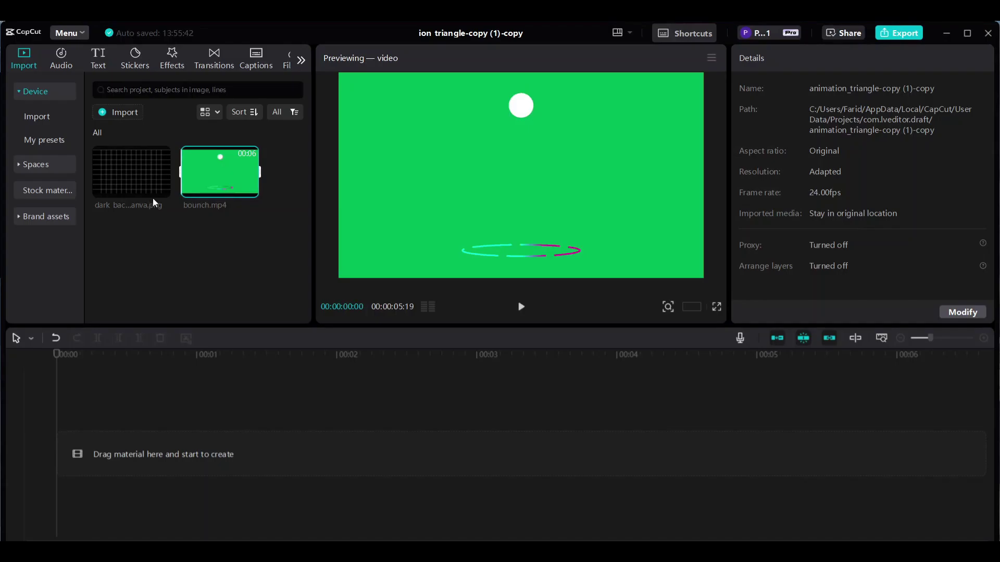
# Add dark_background_canva.png to the empty timeline and set its opacity to 50%
pyautogui.click(163, 194)
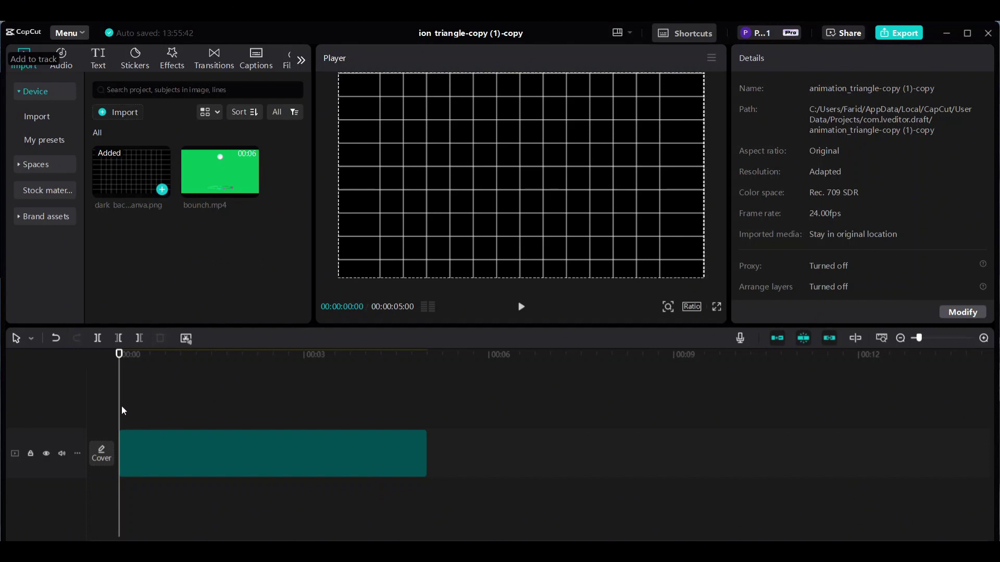
pyautogui.click(204, 443)
pyautogui.click(286, 445)
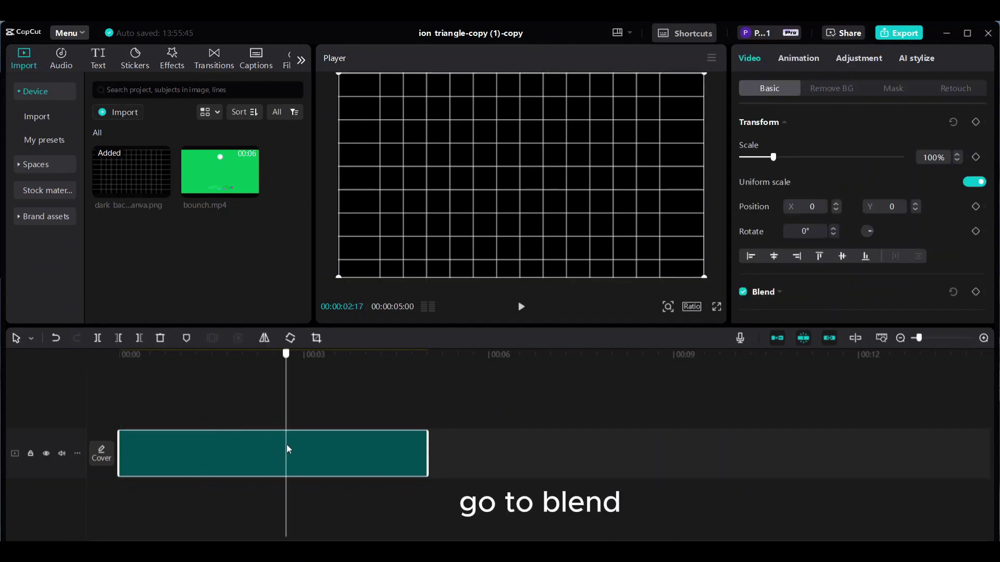
pyautogui.scroll(-1, 879, 267)
pyautogui.click(879, 267)
pyautogui.moveTo(900, 305); pyautogui.dragTo(823, 307)
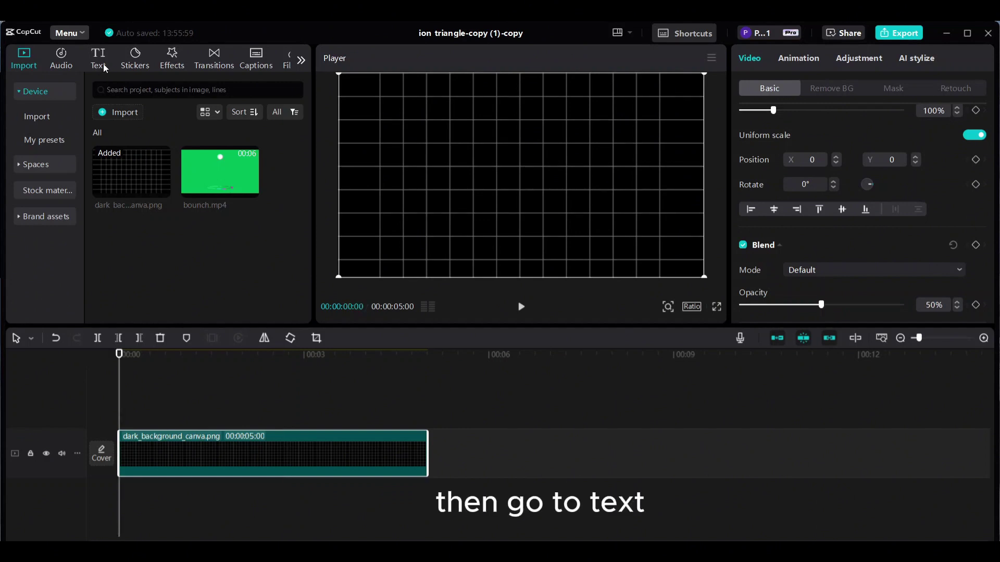
# Add a default text clip above the background and extend it to about the background clip's end
pyautogui.click(103, 64)
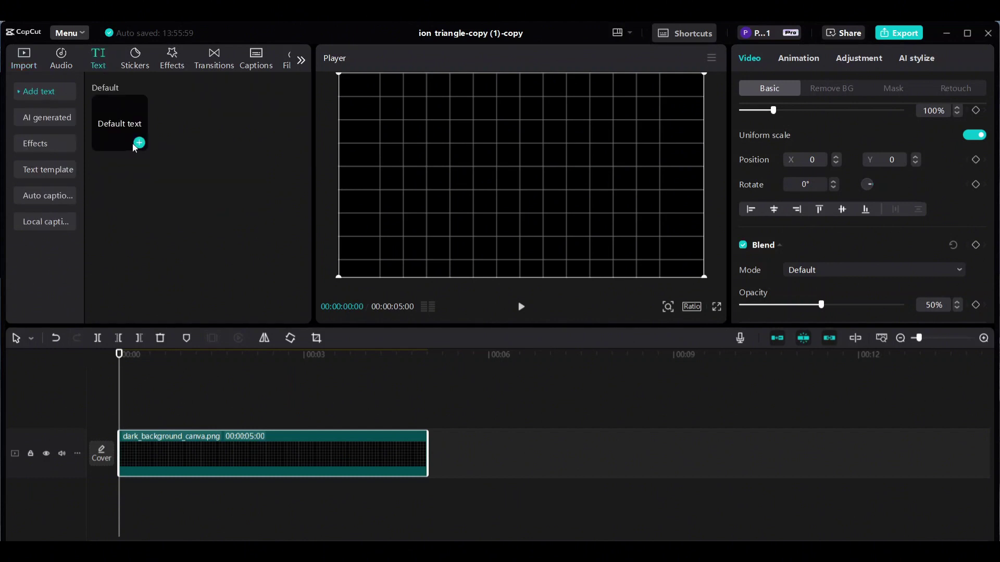
pyautogui.click(138, 143)
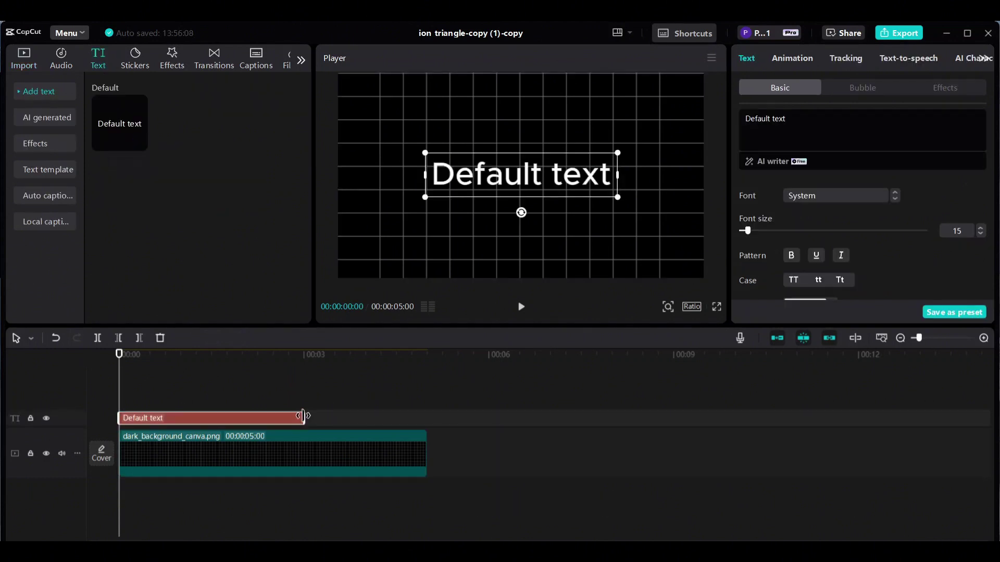
pyautogui.moveTo(305, 419); pyautogui.dragTo(423, 420)
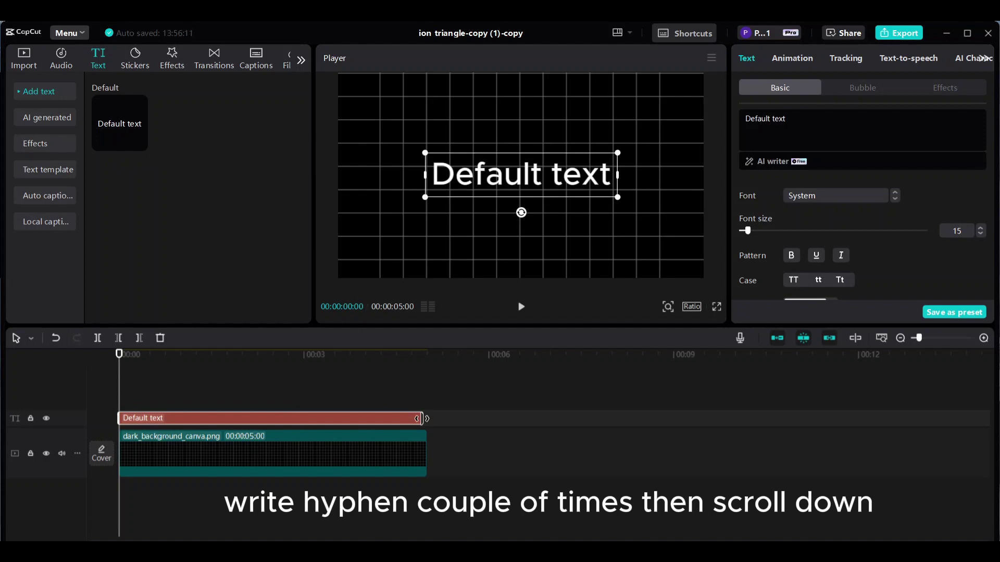
# Replace the default text with a row of hyphens forming a solid line, with character spacing -4 and font size 19
pyautogui.moveTo(791, 122); pyautogui.dragTo(724, 119)
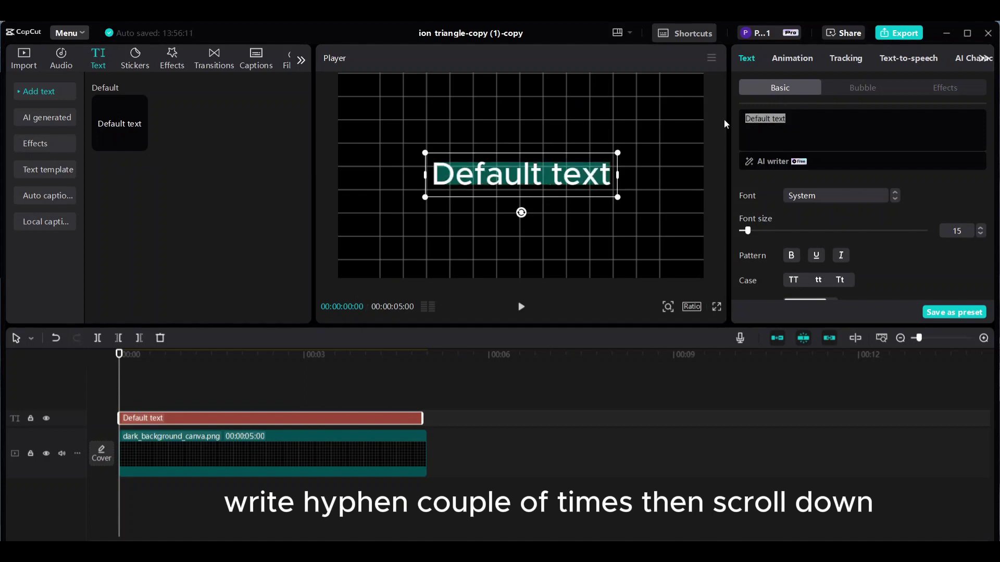
pyautogui.press('BackSpace')
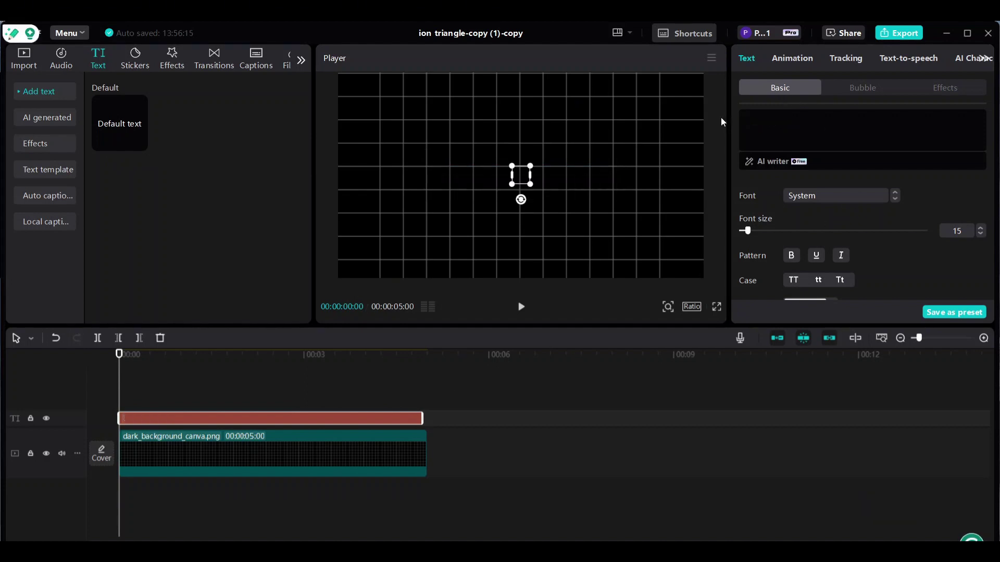
pyautogui.write('----------')
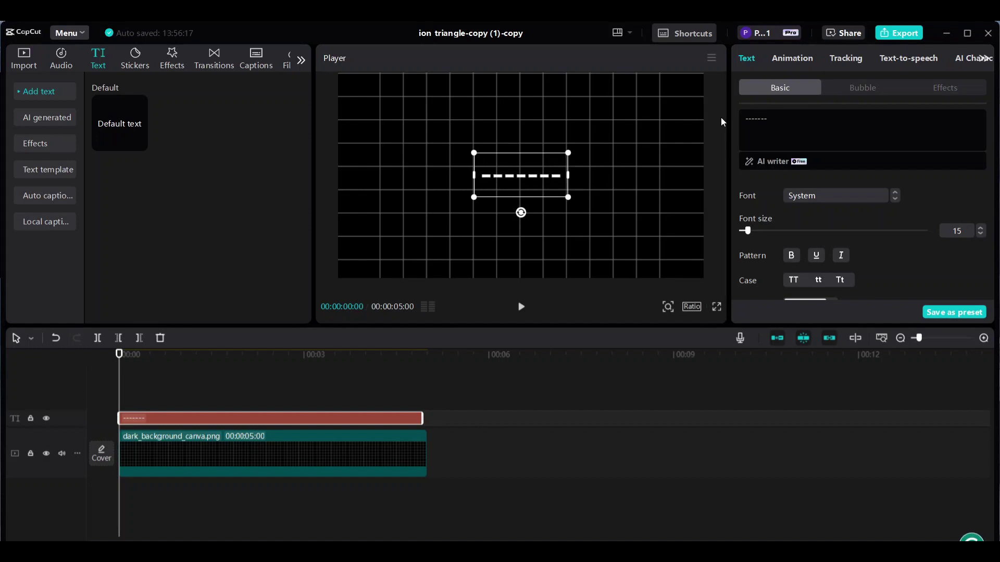
pyautogui.scroll(-2, 798, 236)
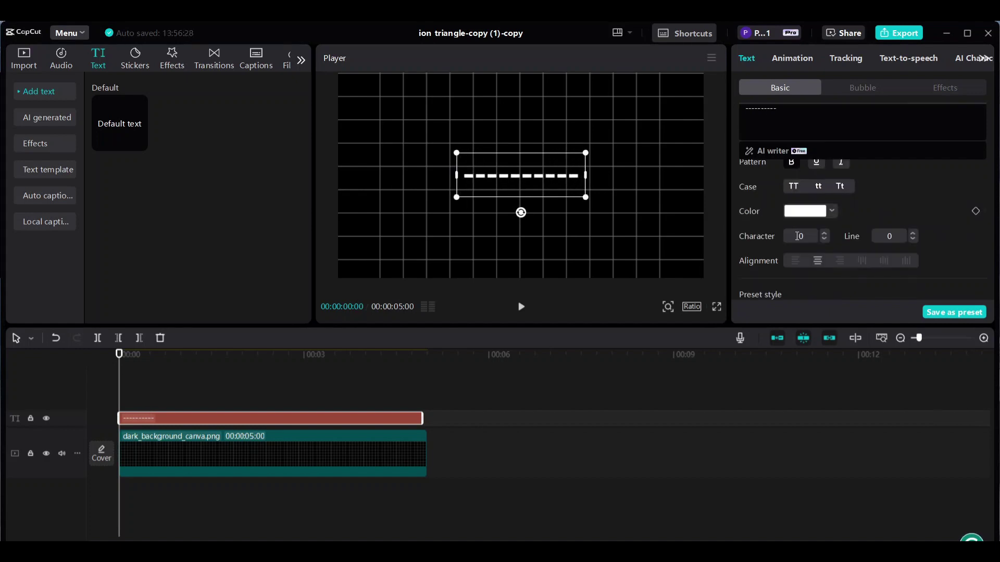
pyautogui.moveTo(810, 239); pyautogui.dragTo(790, 237)
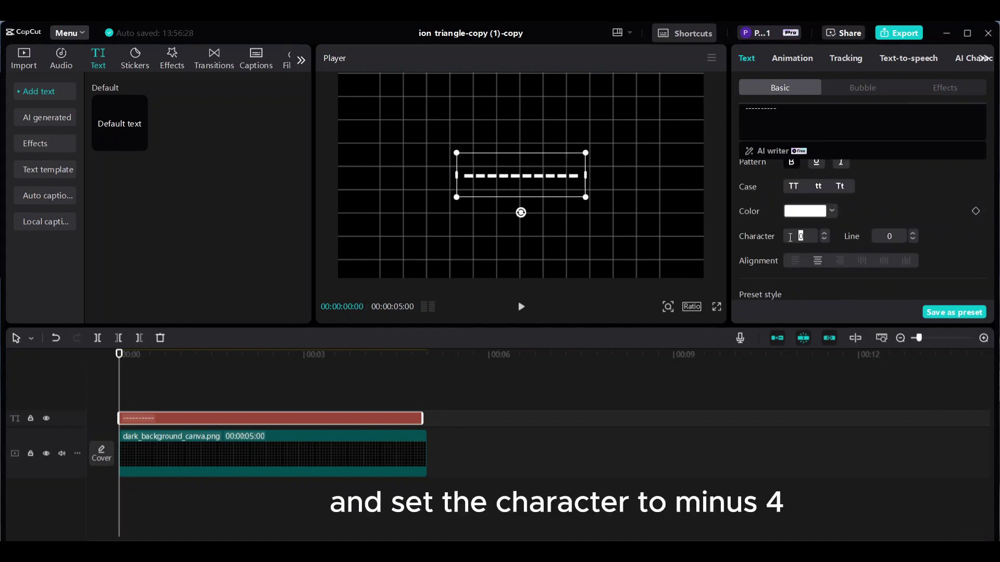
pyautogui.write('-')
pyautogui.write('4')
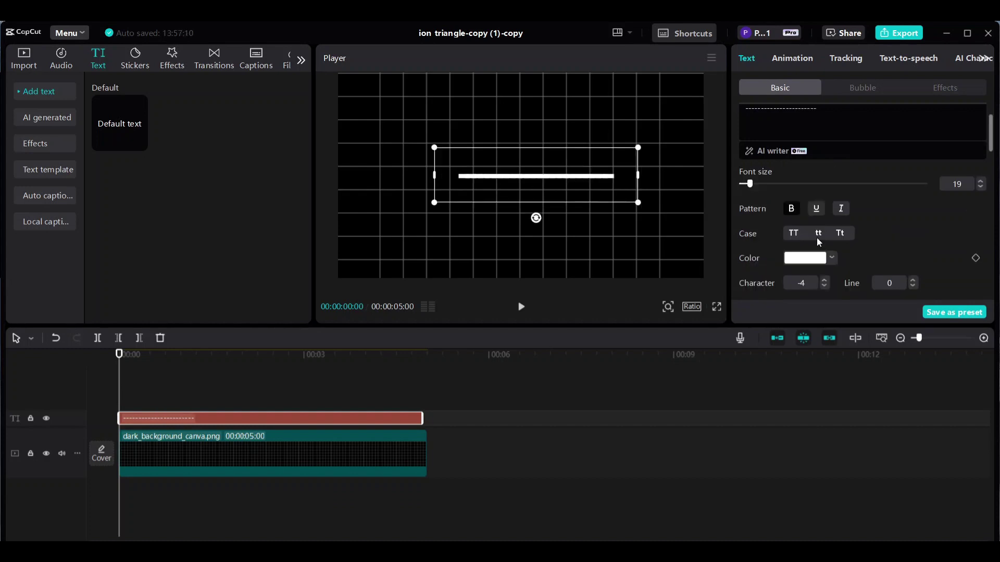
# Enable a stroke on the hyphen line and set its color to red, EF4747
pyautogui.scroll(-1, 816, 238)
pyautogui.scroll(-3, 817, 237)
pyautogui.scroll(-5, 816, 237)
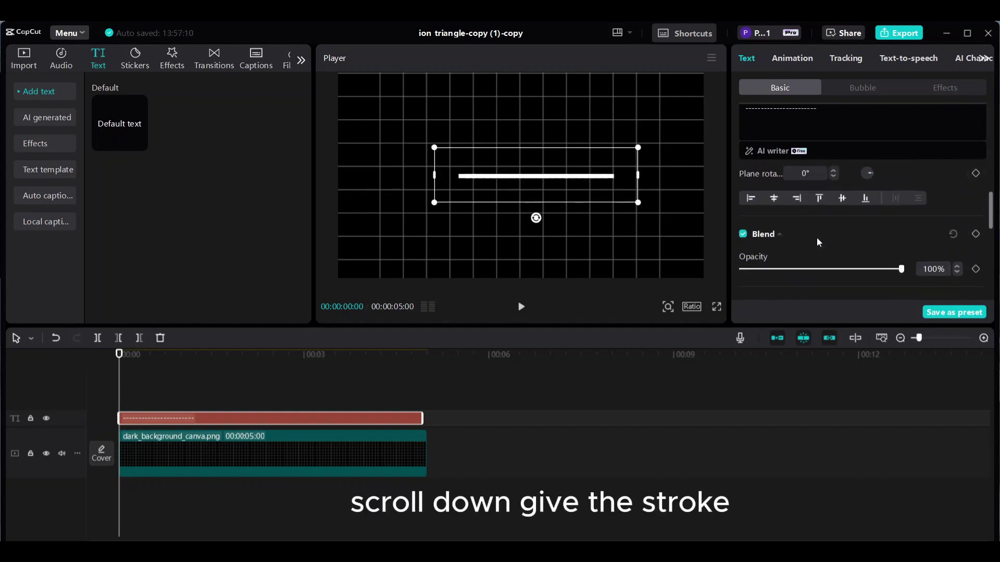
pyautogui.click(743, 167)
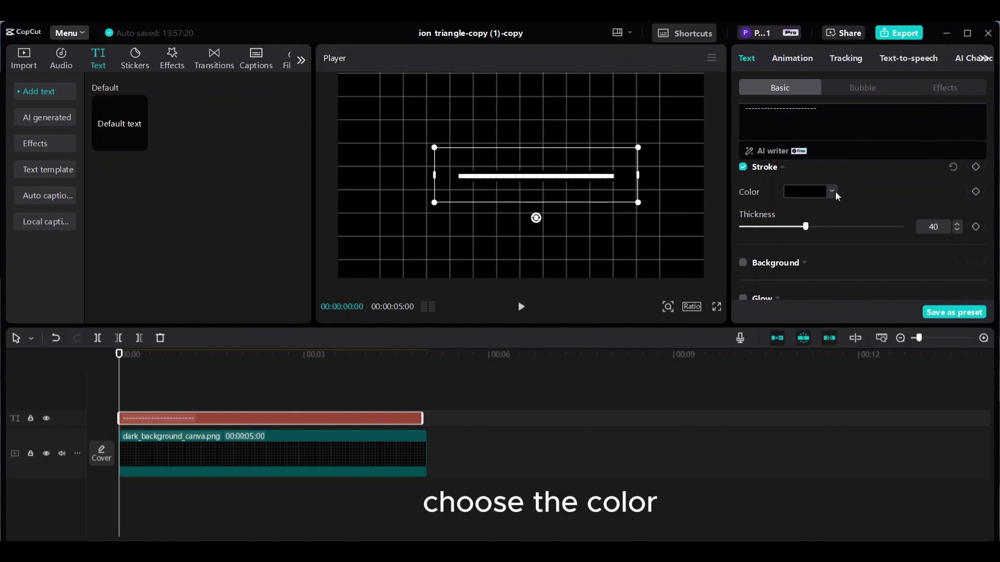
pyautogui.click(833, 191)
pyautogui.click(858, 214)
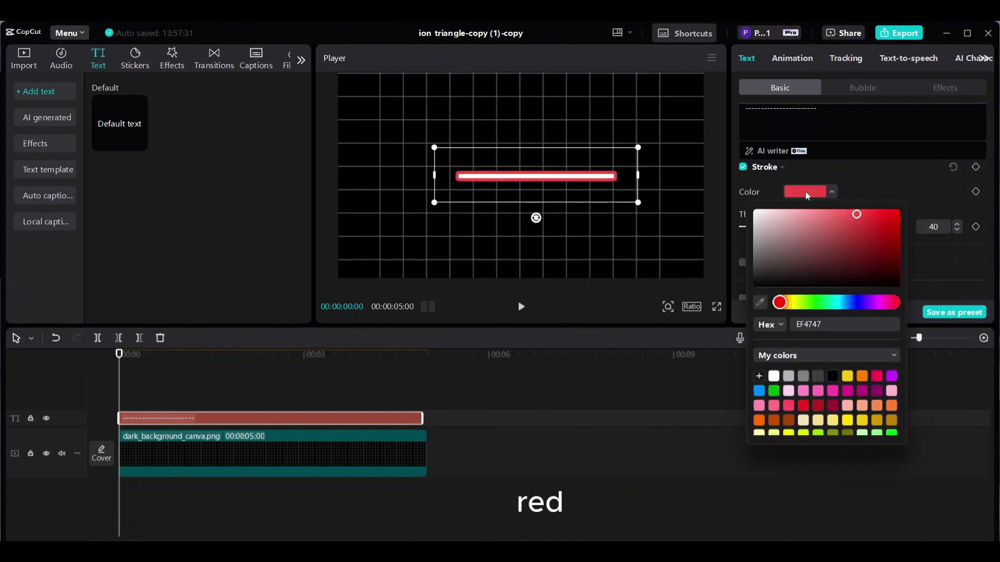
# Reduce the hyphen line's stroke thickness to 30 and set its text fill color to black, 000000
pyautogui.click(860, 191)
pyautogui.moveTo(806, 230); pyautogui.dragTo(792, 234)
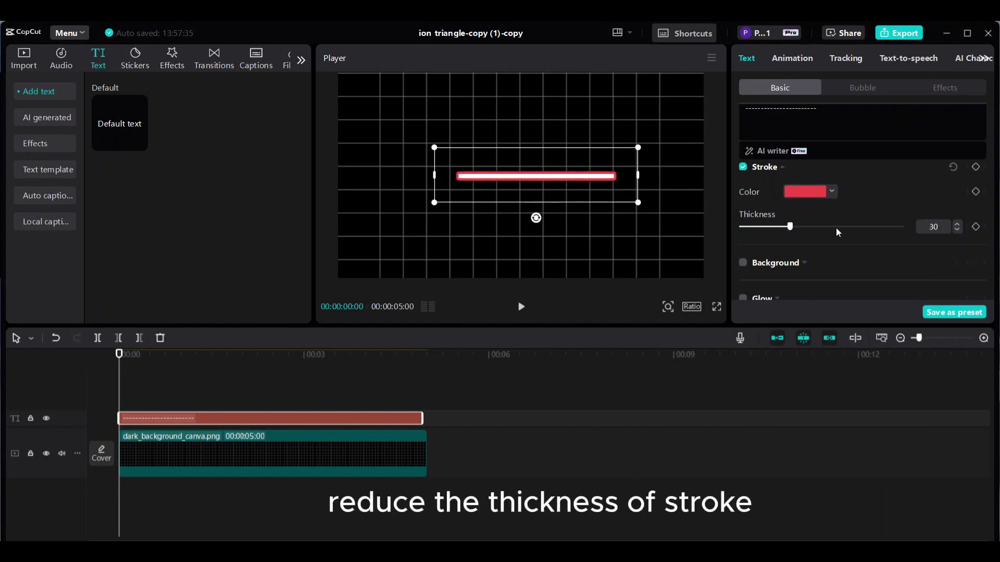
pyautogui.scroll(8, 839, 229)
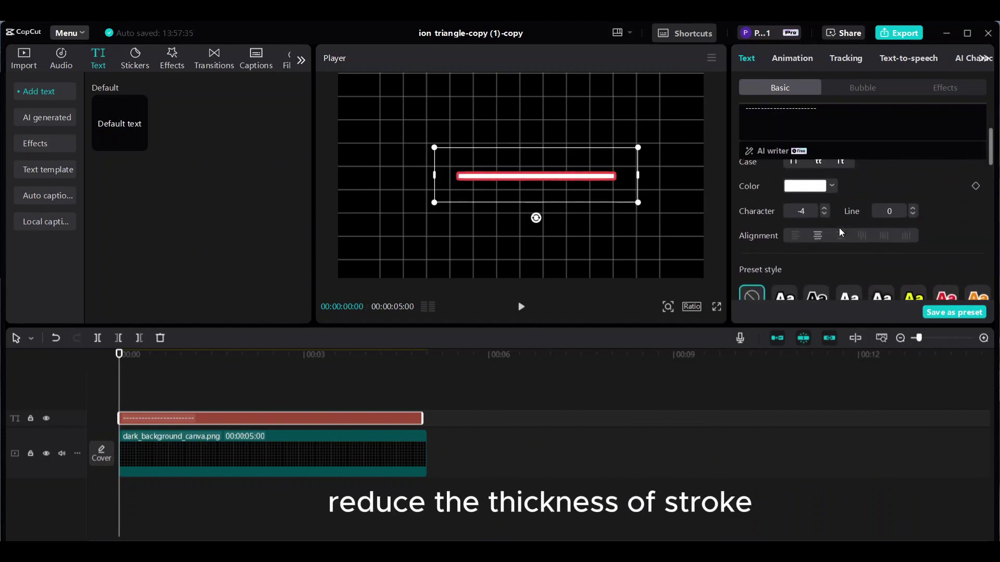
pyautogui.scroll(3, 839, 227)
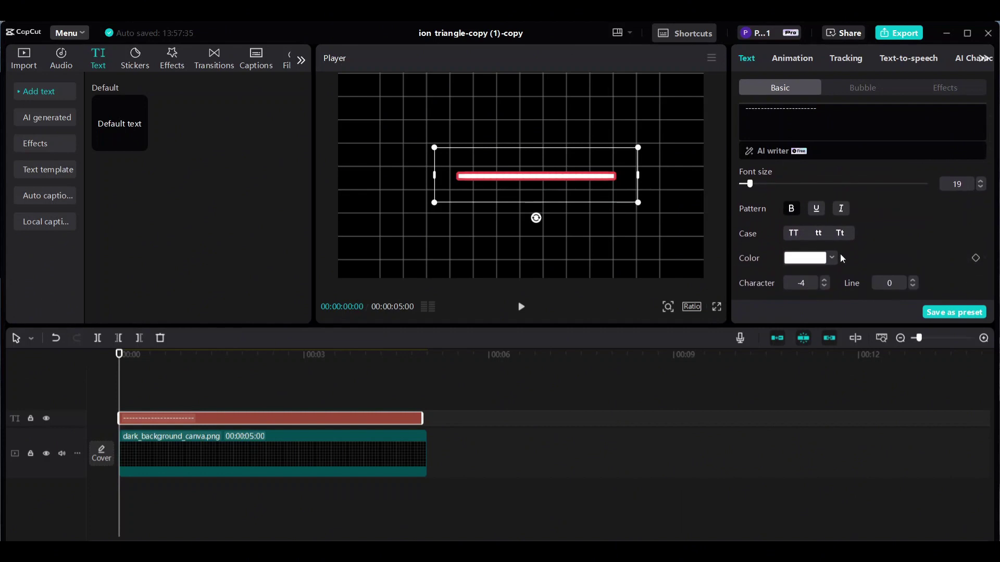
pyautogui.click(833, 257)
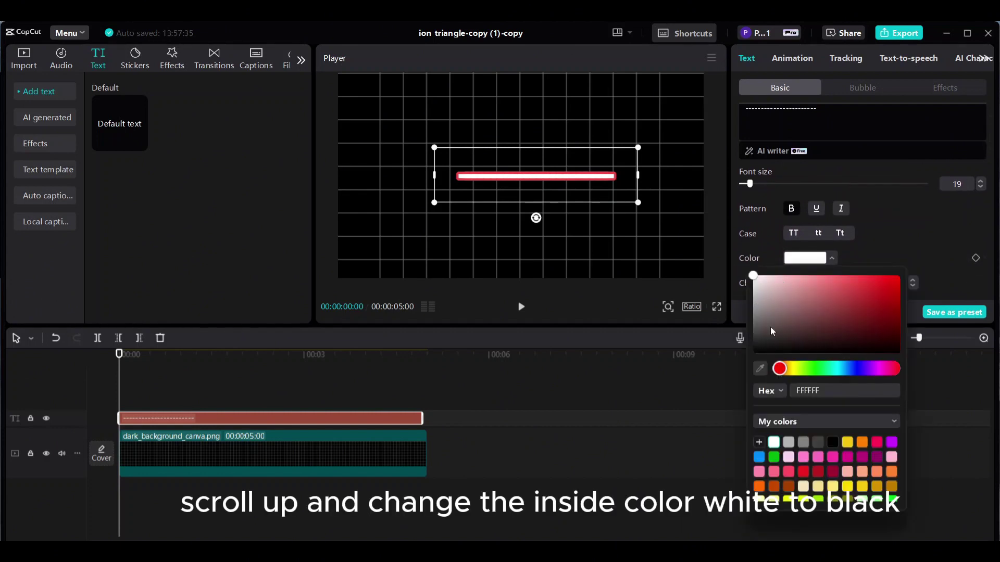
pyautogui.click(833, 441)
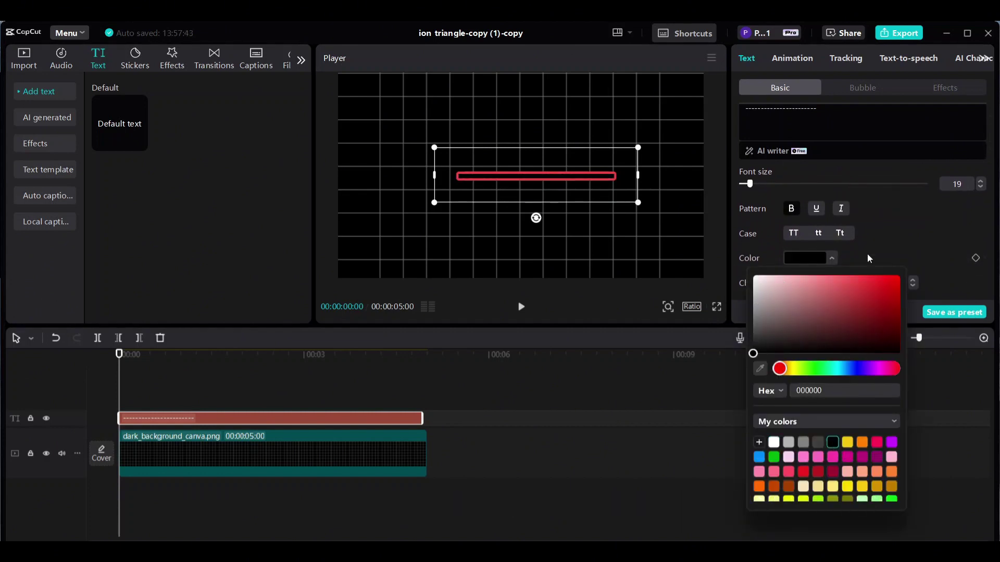
pyautogui.click(904, 233)
# Set the bar's stroke color to white, FFFFFF, and enlarge the bar in the preview so it is longer
pyautogui.scroll(-5, 905, 232)
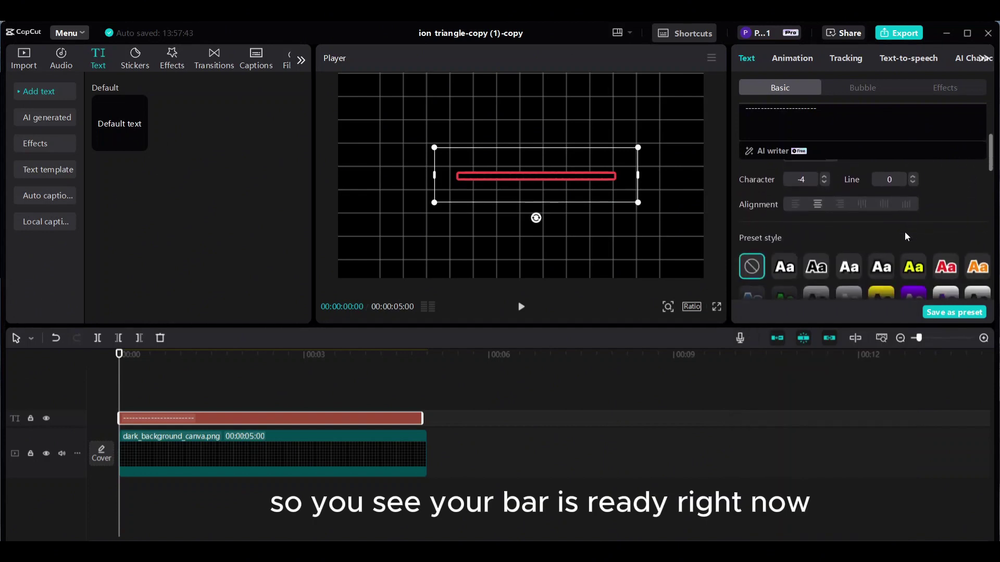
pyautogui.scroll(-6, 905, 232)
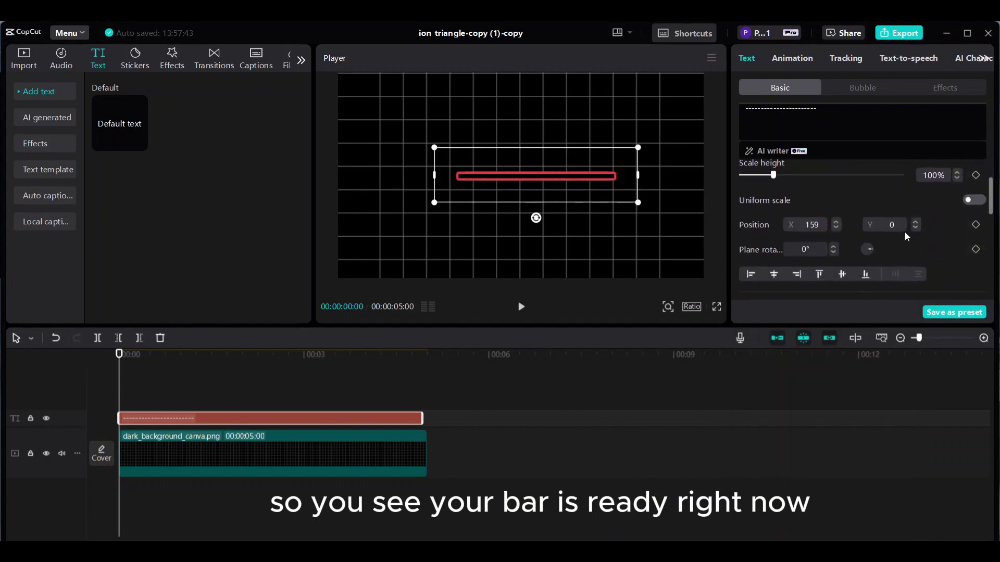
pyautogui.scroll(-2, 904, 232)
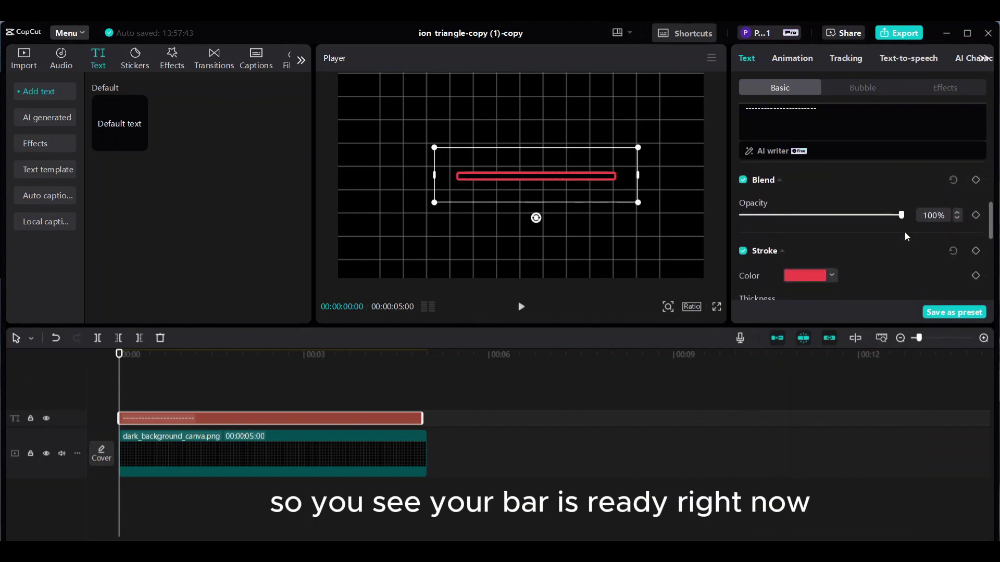
pyautogui.click(831, 276)
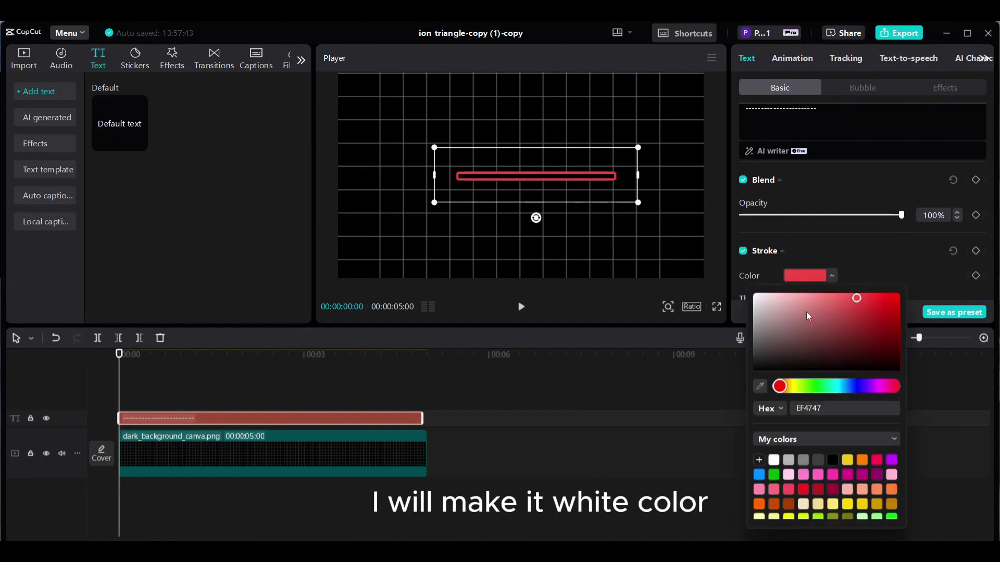
pyautogui.click(775, 458)
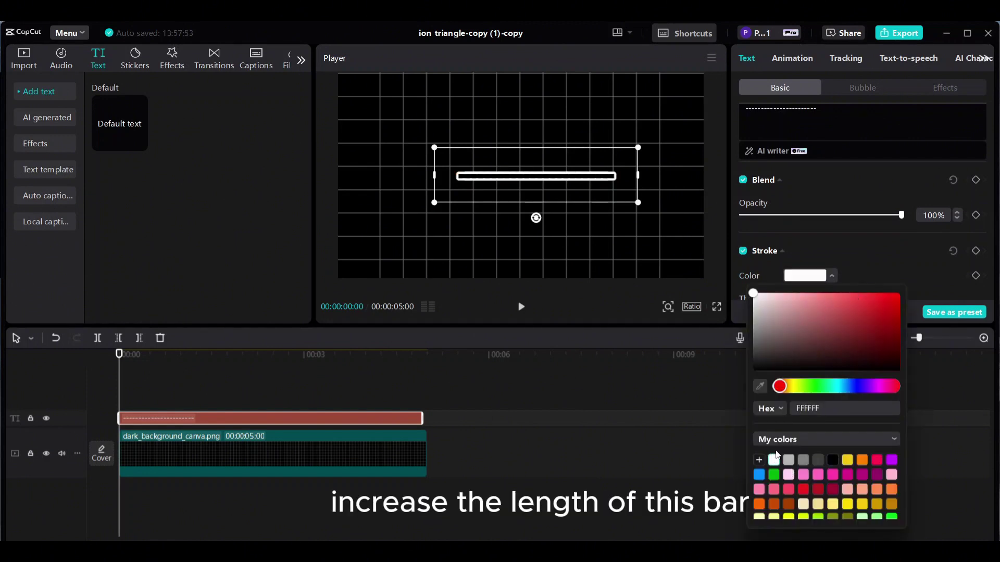
pyautogui.moveTo(638, 204); pyautogui.dragTo(675, 213)
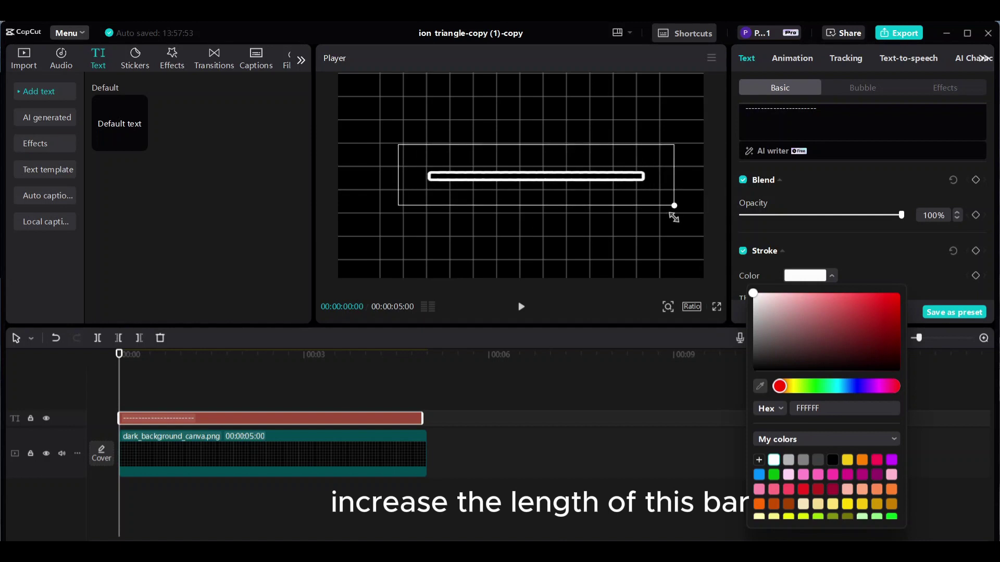
# Duplicate the bar's text clip onto a track above it and set the copy's fill color to white, FFFFFF
pyautogui.hotkey('ctrl', 'c')
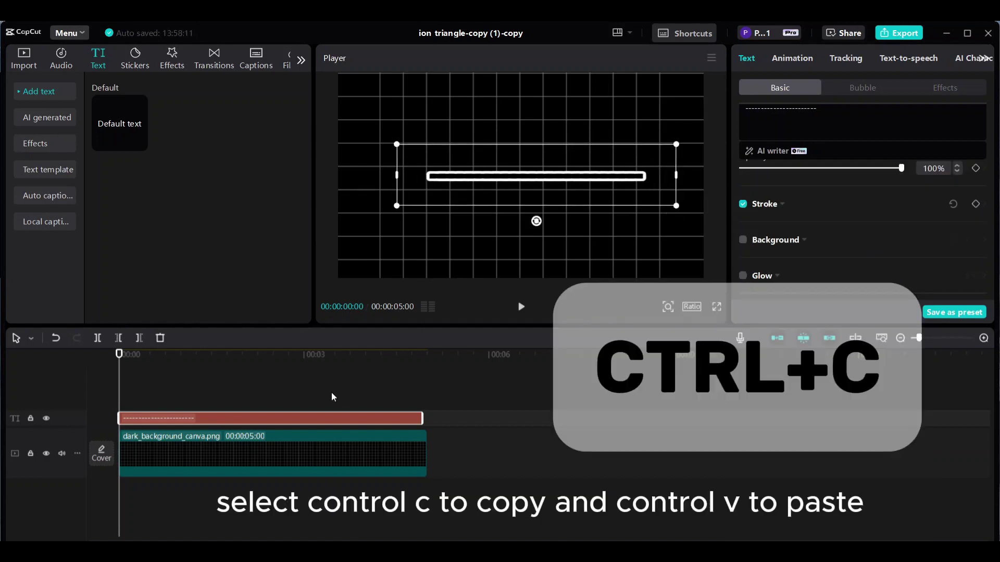
pyautogui.hotkey('ctrl', 'v')
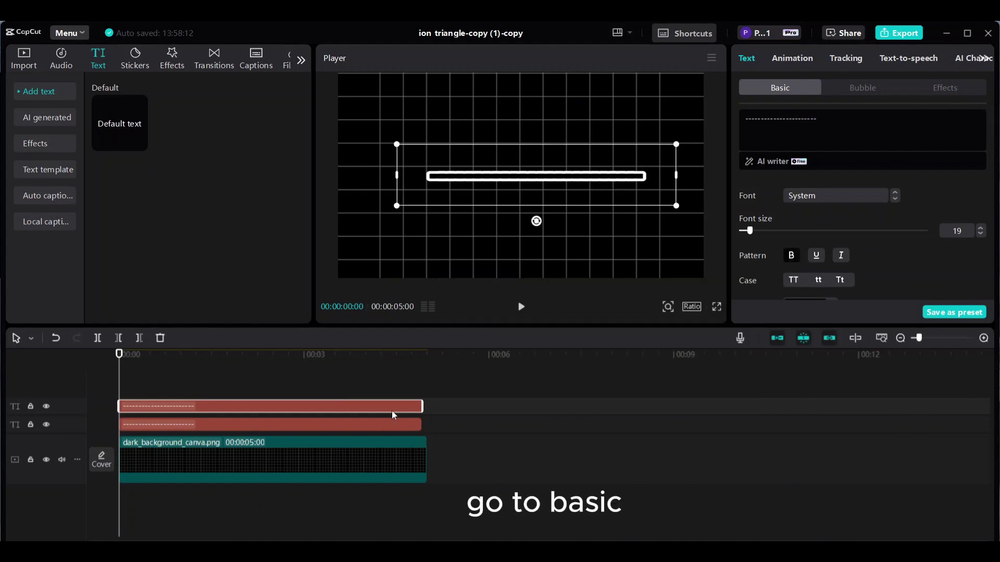
pyautogui.scroll(-2, 836, 198)
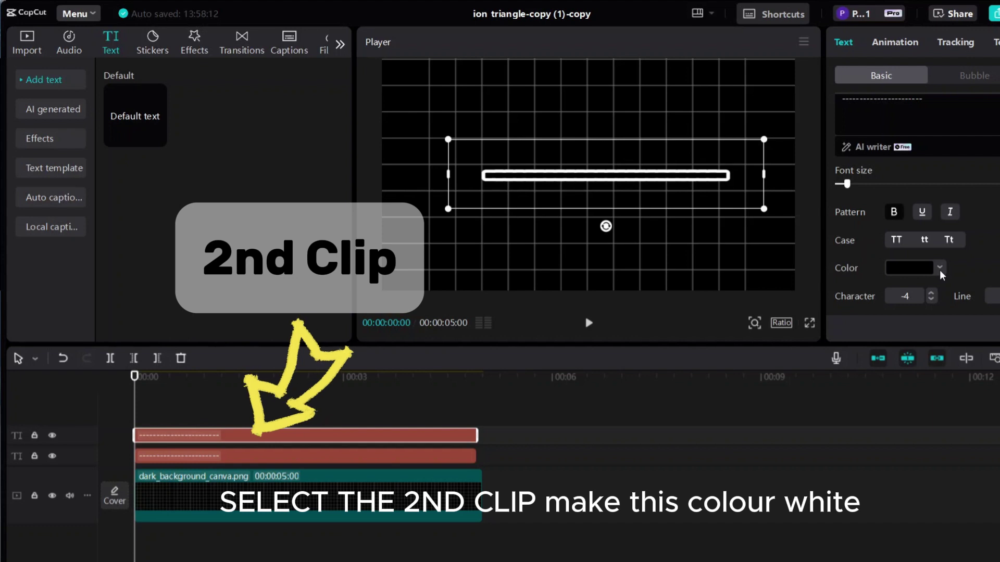
pyautogui.click(940, 269)
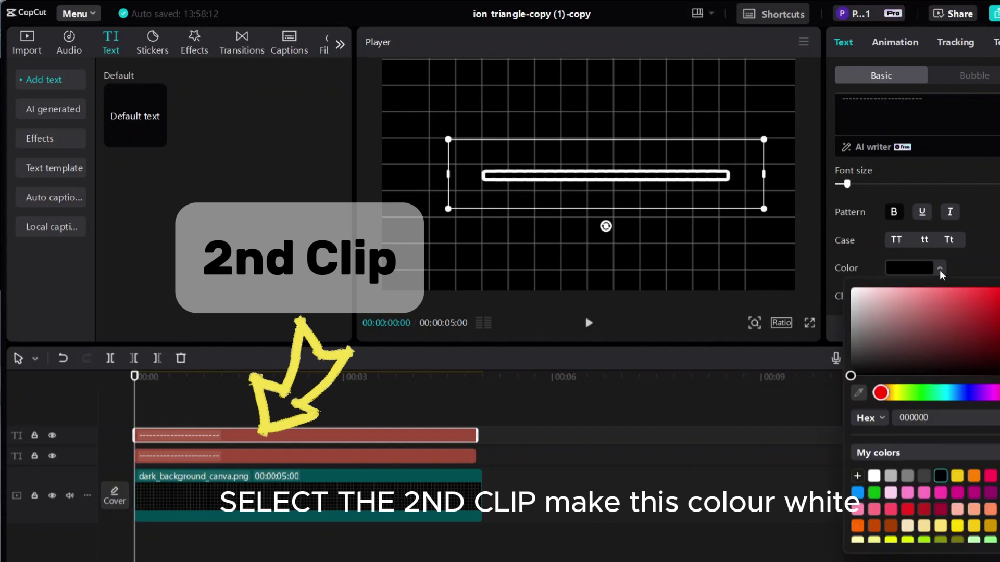
pyautogui.click(874, 476)
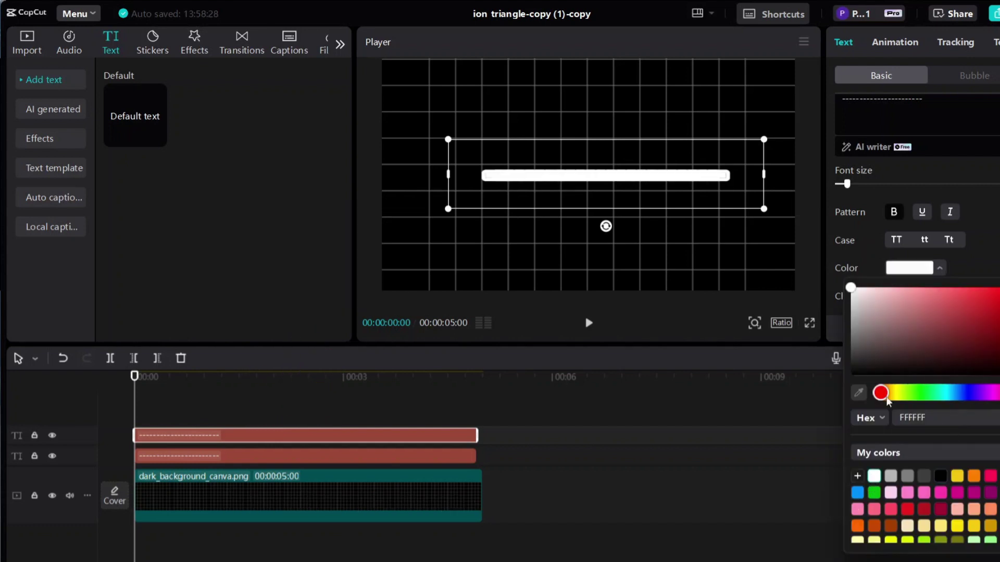
pyautogui.click(989, 248)
# Disable the stroke on the duplicated white bar in the upper text track
pyautogui.scroll(-3, 989, 248)
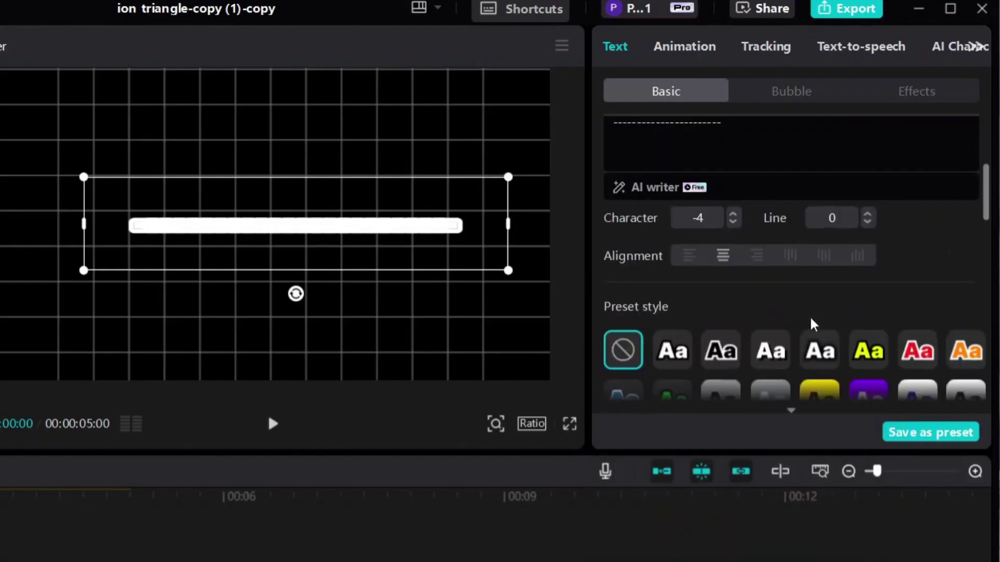
pyautogui.scroll(-5, 813, 324)
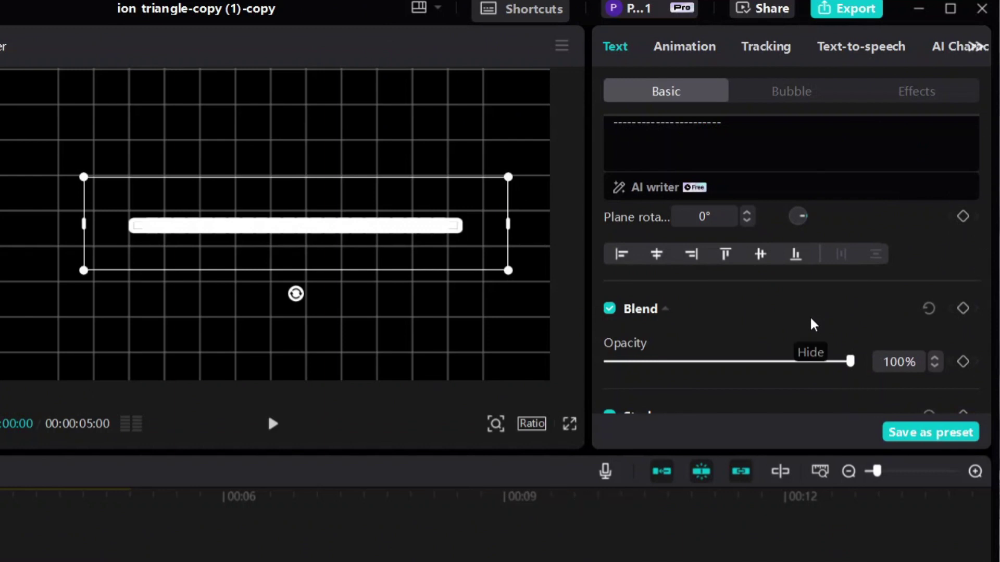
pyautogui.scroll(-5, 813, 325)
pyautogui.scroll(2, 811, 326)
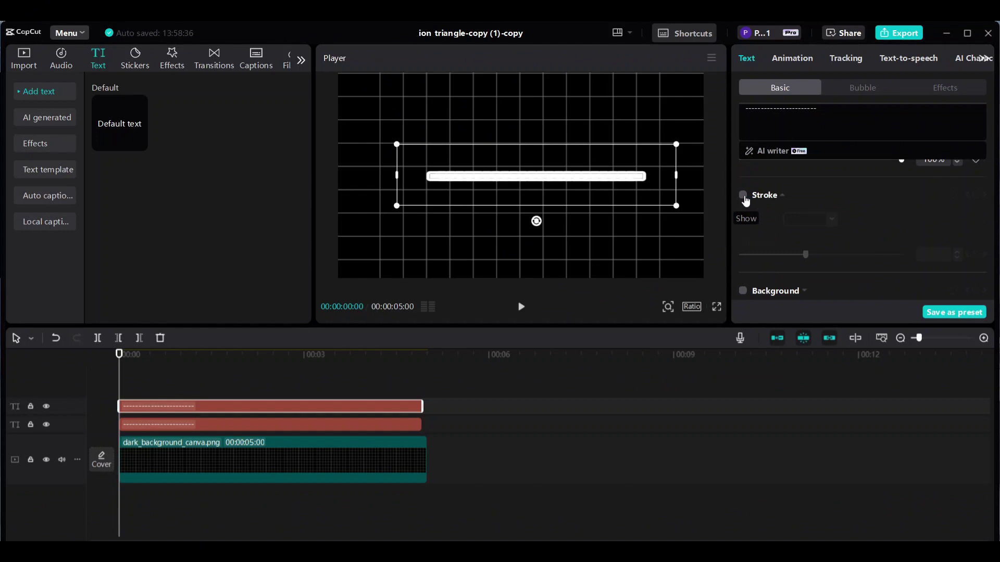
pyautogui.click(610, 255)
# Convert the lower outlined bar and the upper white bar into two separate compound clips
pyautogui.click(164, 424)
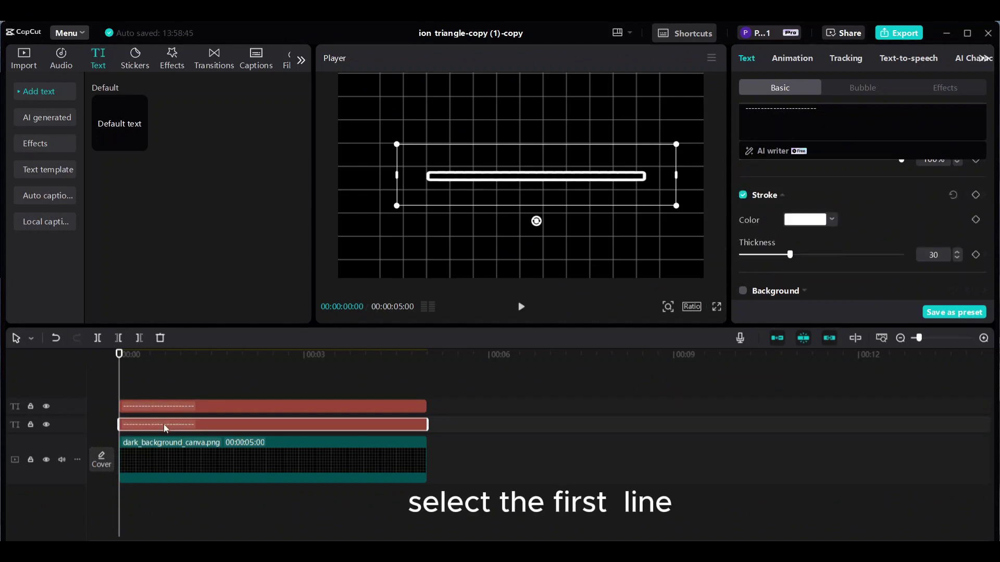
pyautogui.rightClick(164, 424)
pyautogui.click(191, 430)
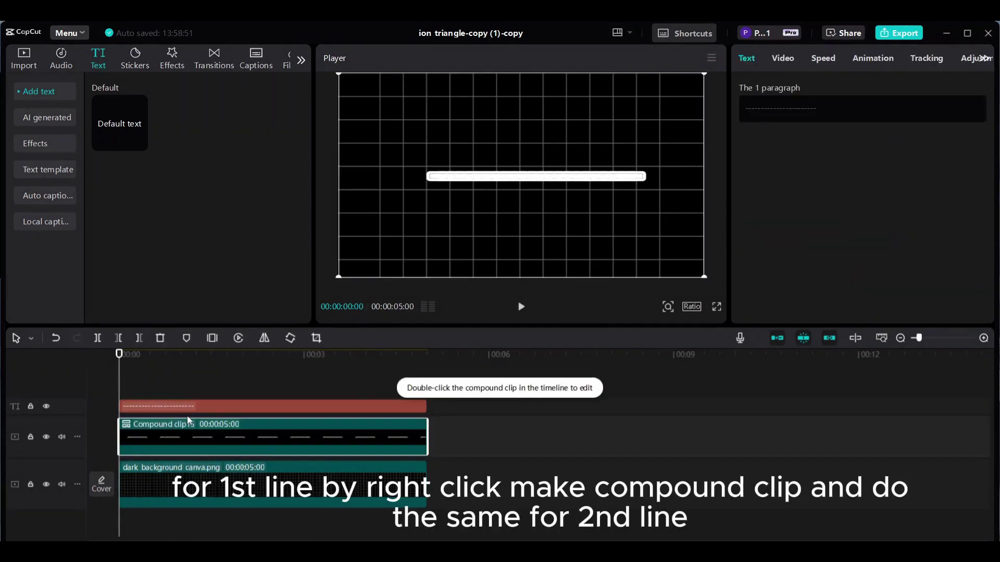
pyautogui.click(194, 407)
pyautogui.rightClick(194, 407)
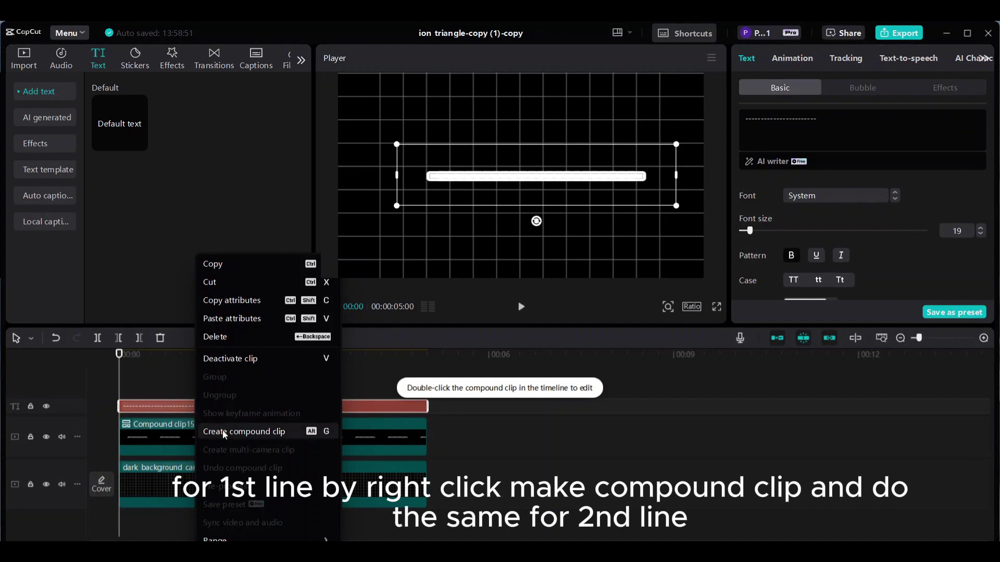
pyautogui.click(223, 430)
# Apply a Horizontal mask to the upper compound clip and set the mask rotation to -90°
pyautogui.click(175, 410)
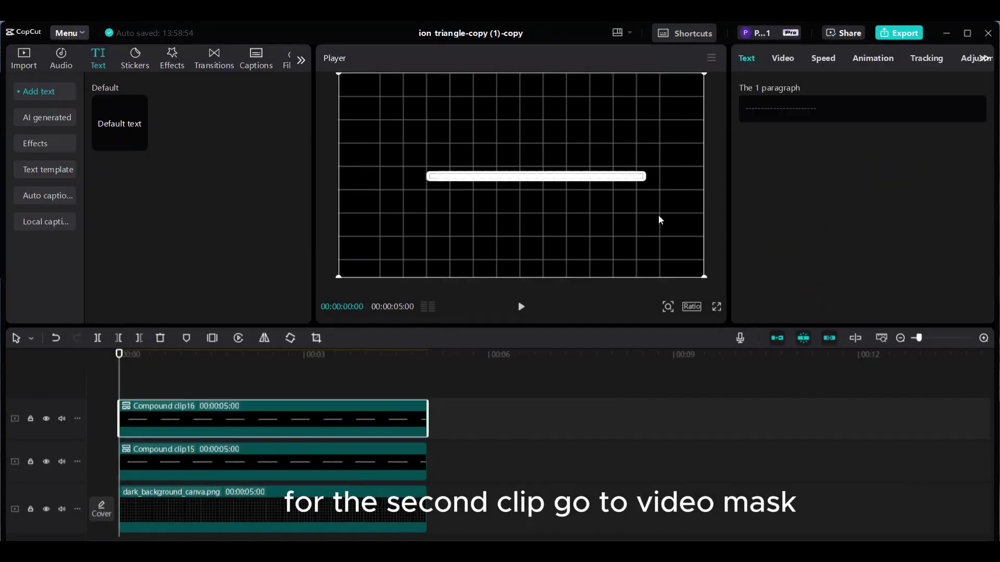
pyautogui.click(783, 59)
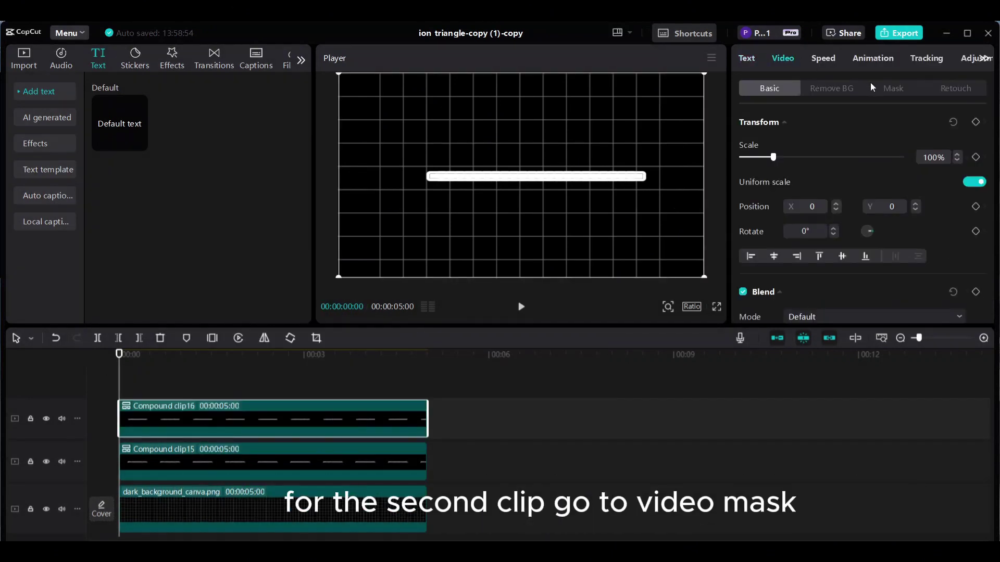
pyautogui.click(898, 92)
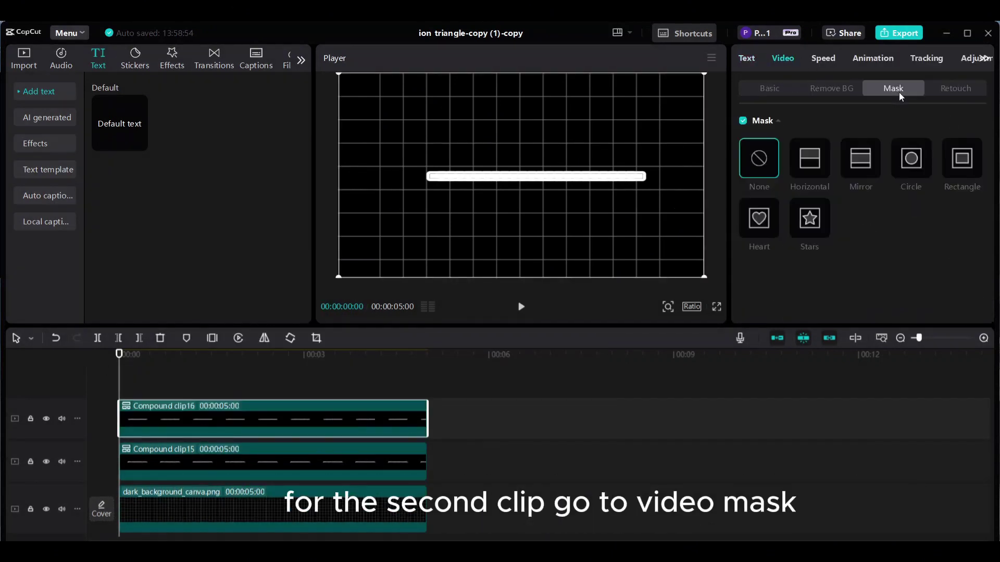
pyautogui.click(819, 166)
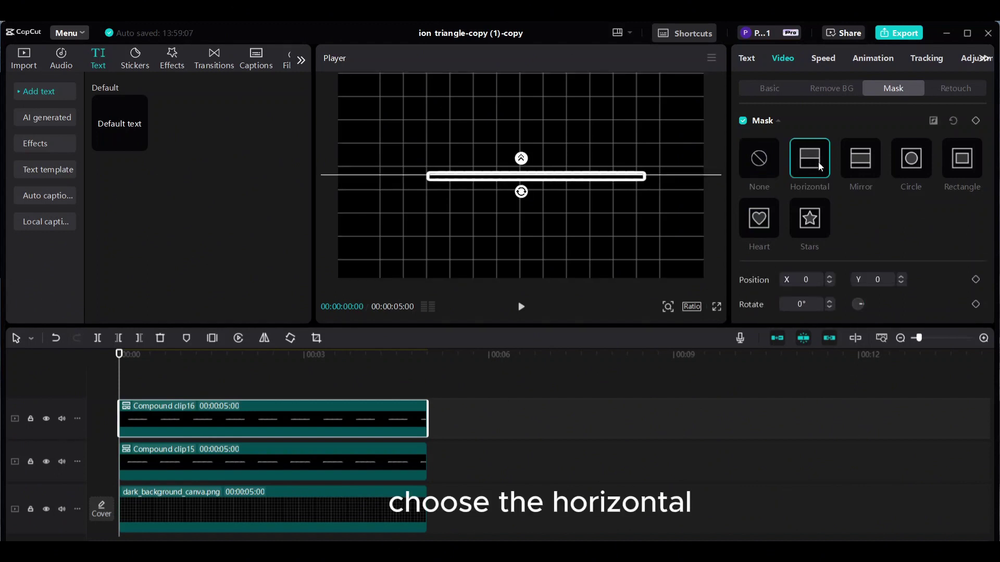
pyautogui.scroll(-1, 736, 229)
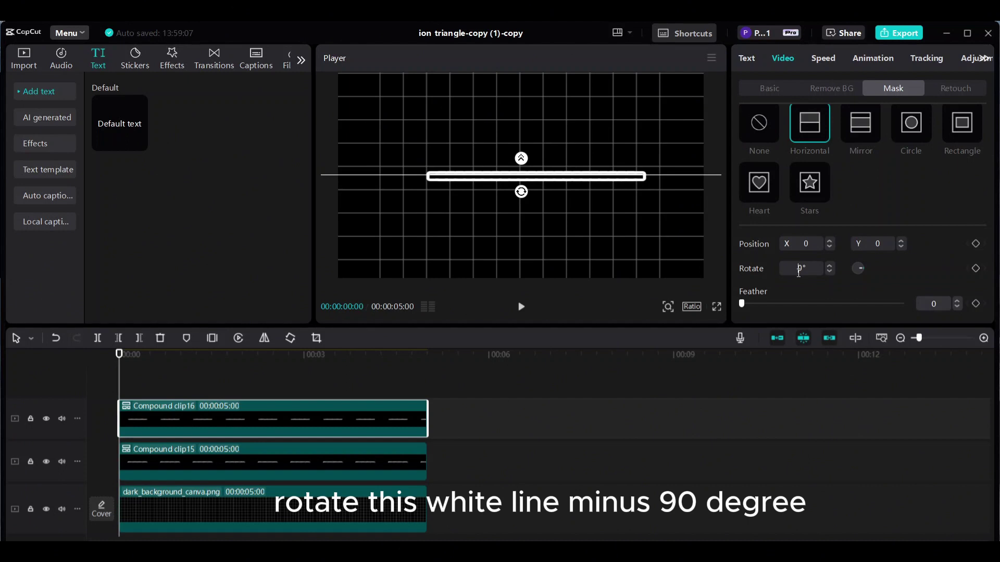
pyautogui.write('9')
pyautogui.press('Return')
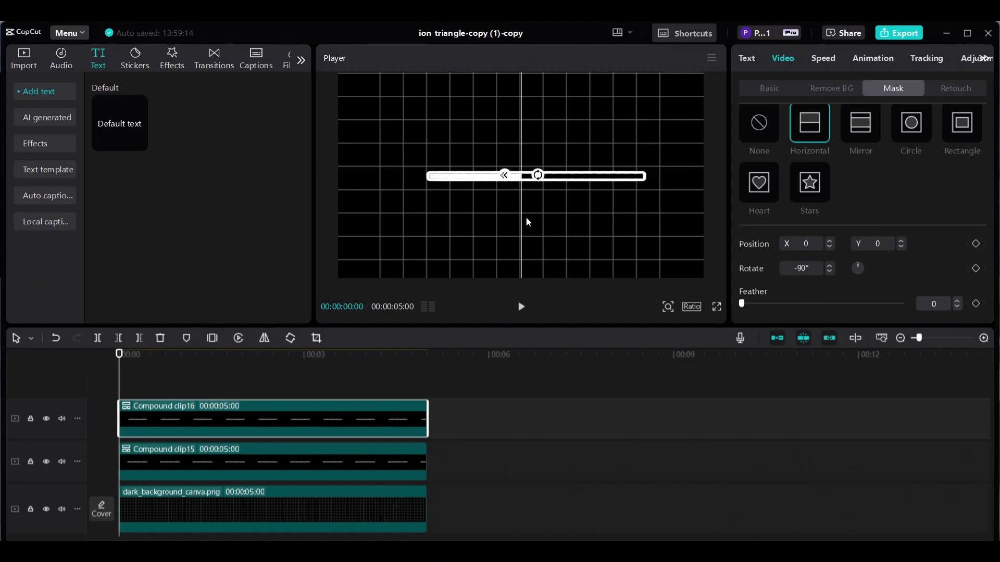
# Move the mask line to the bar's left end, about X -492, and add a mask keyframe at the clip's start
pyautogui.moveTo(523, 221); pyautogui.dragTo(429, 219)
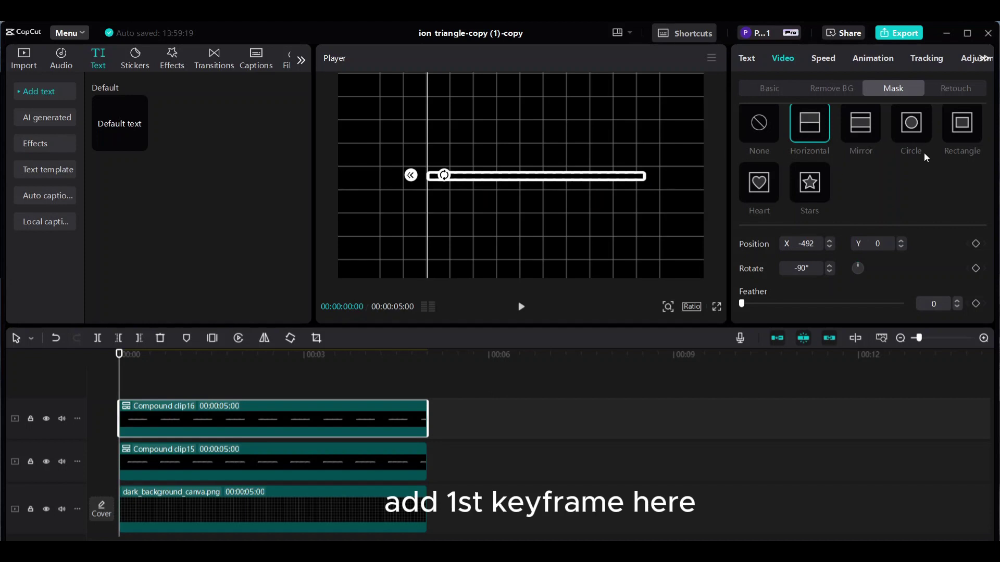
pyautogui.scroll(1, 938, 203)
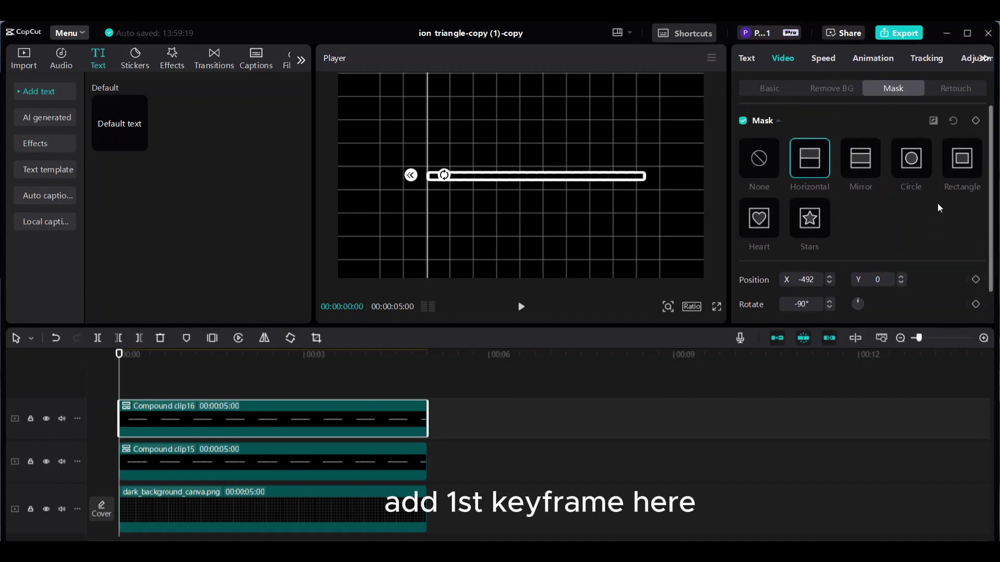
pyautogui.click(975, 121)
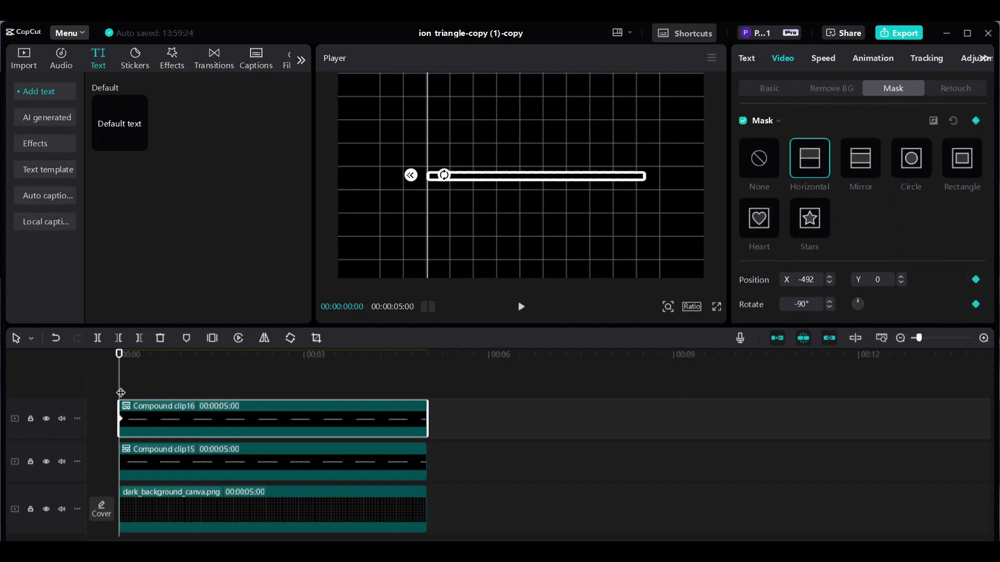
# At 00:00:03:00, move the mask line to the bar's right end, about X 645, Y -101, and keyframe its rotation as well
pyautogui.click(185, 399)
pyautogui.moveTo(184, 399); pyautogui.dragTo(312, 401)
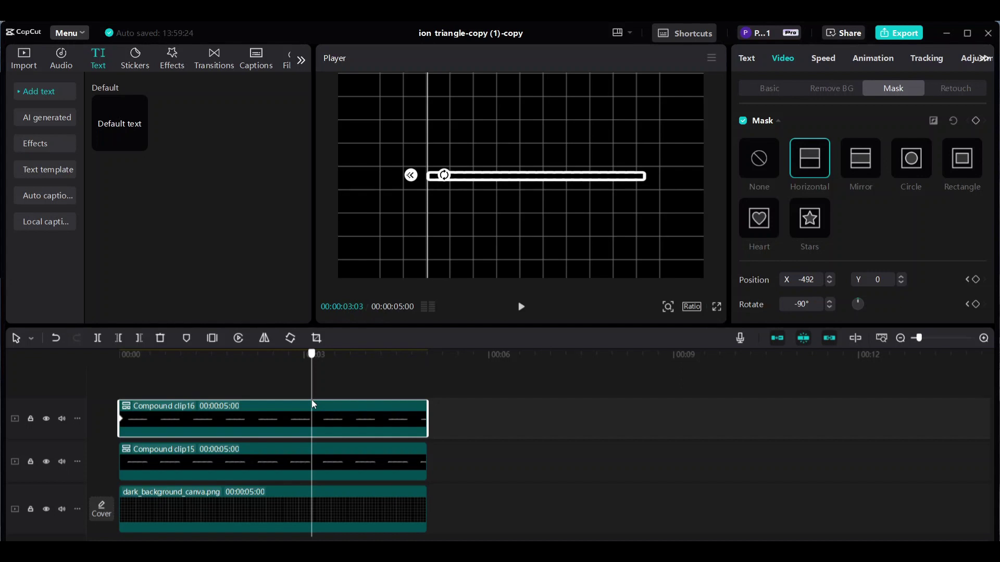
pyautogui.moveTo(311, 399); pyautogui.dragTo(307, 403)
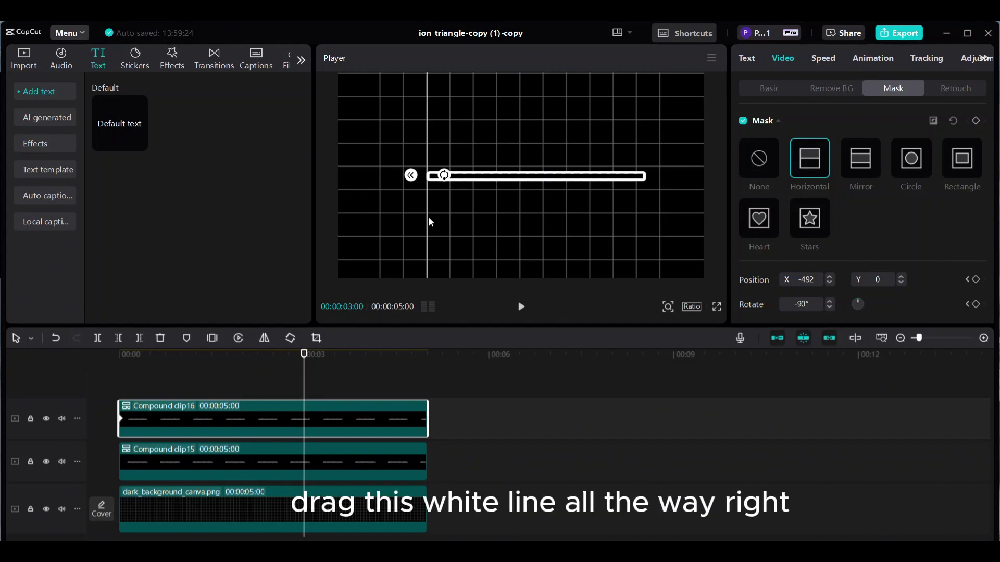
pyautogui.moveTo(429, 220); pyautogui.dragTo(645, 237)
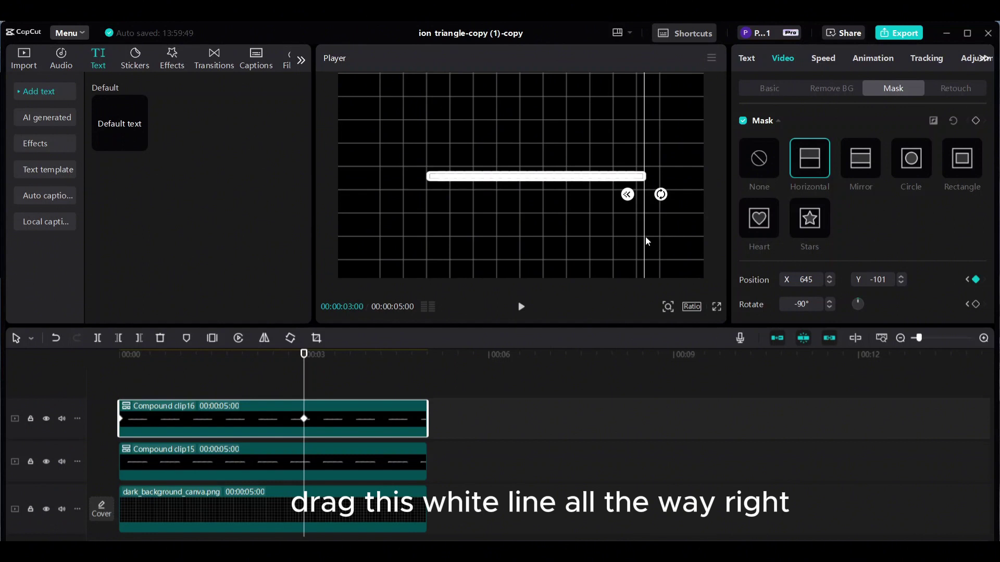
pyautogui.click(976, 304)
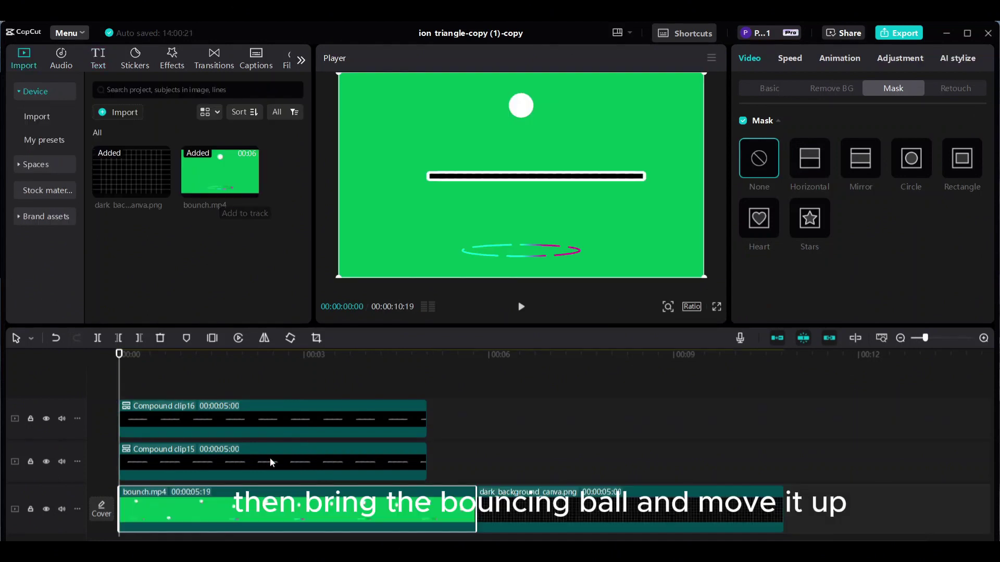
# Place bounch.mp4 on the track above the bar clips and chroma-key out its green background with intensity 23
pyautogui.moveTo(270, 457); pyautogui.dragTo(242, 374)
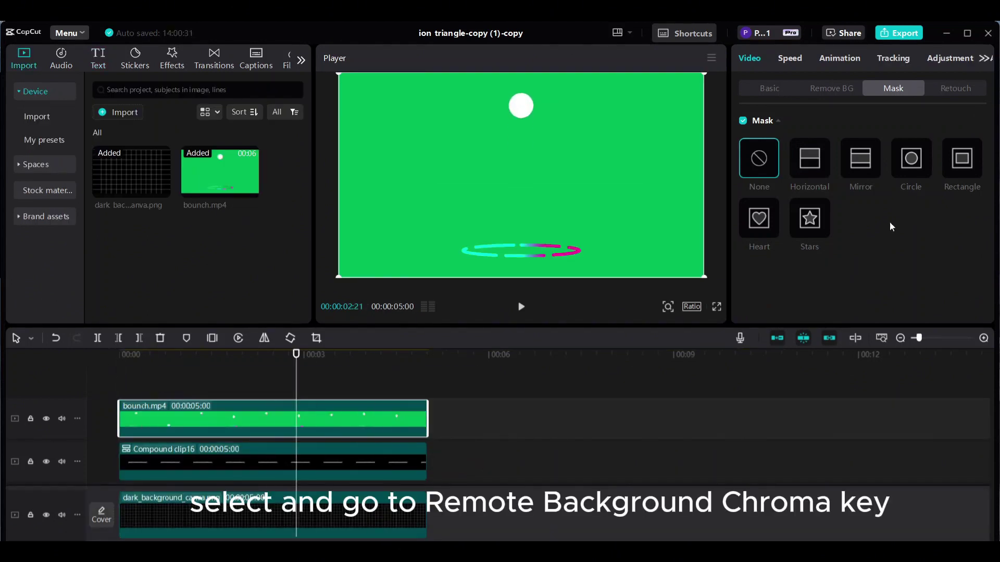
pyautogui.click(843, 89)
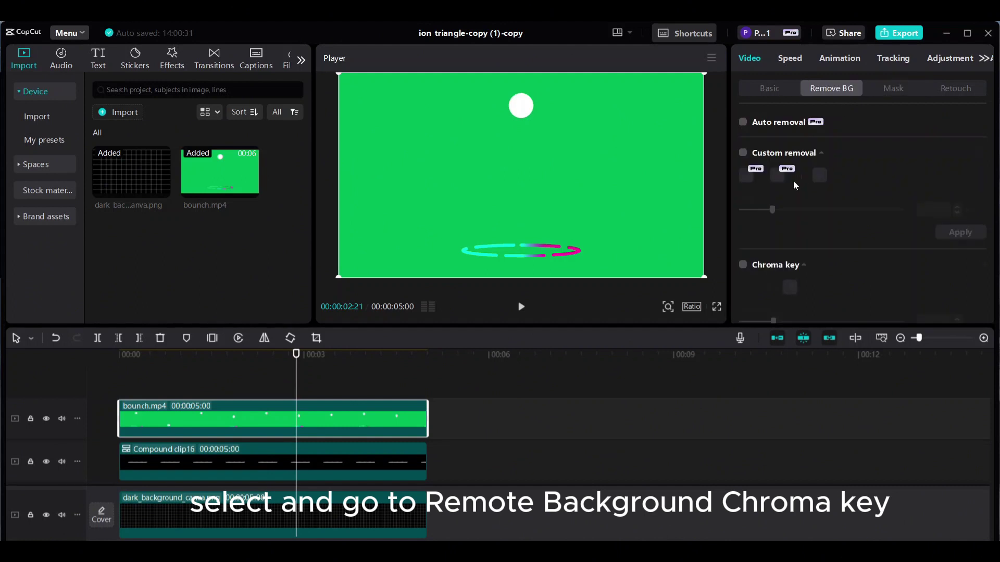
pyautogui.click(743, 266)
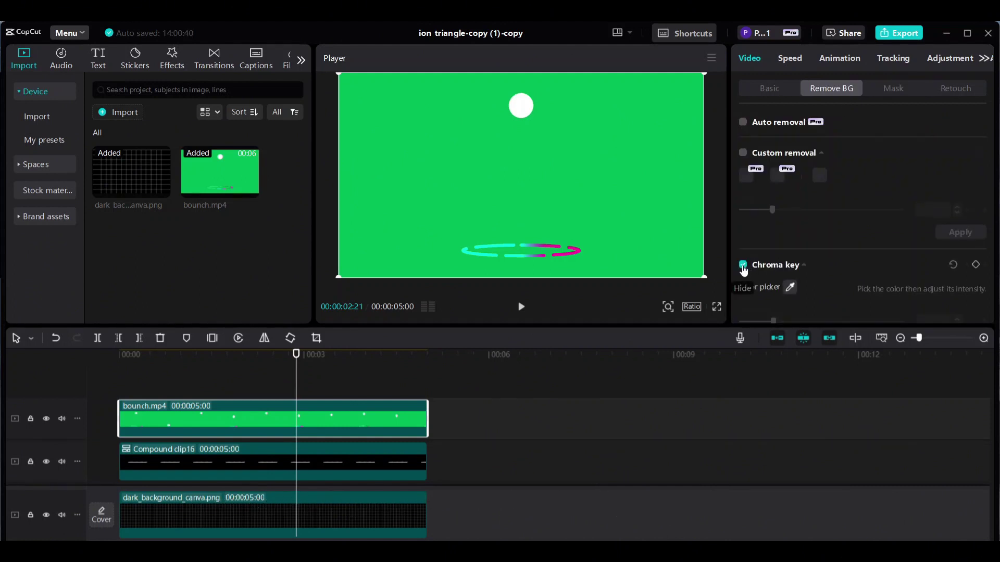
pyautogui.click(791, 288)
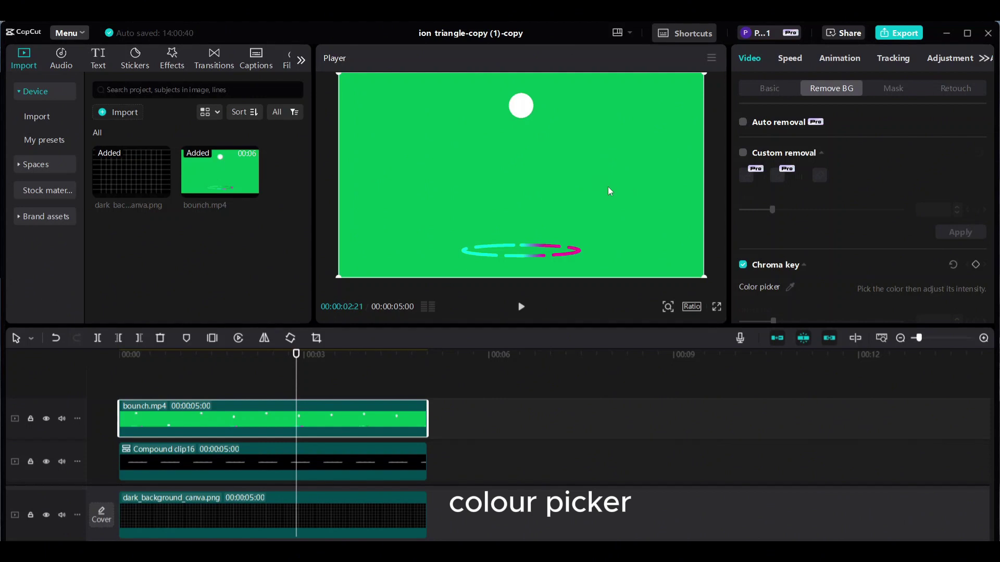
pyautogui.click(787, 288)
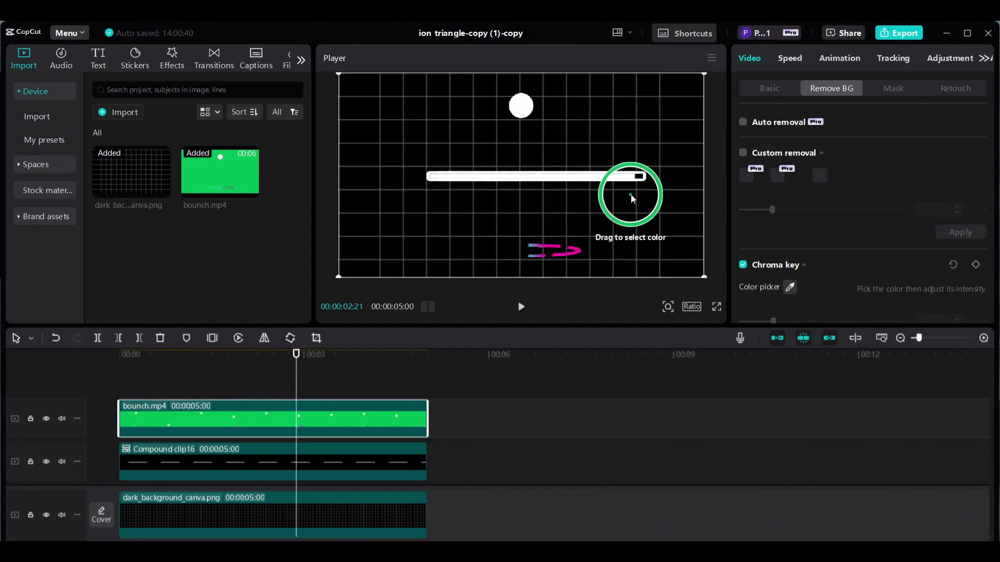
pyautogui.click(613, 126)
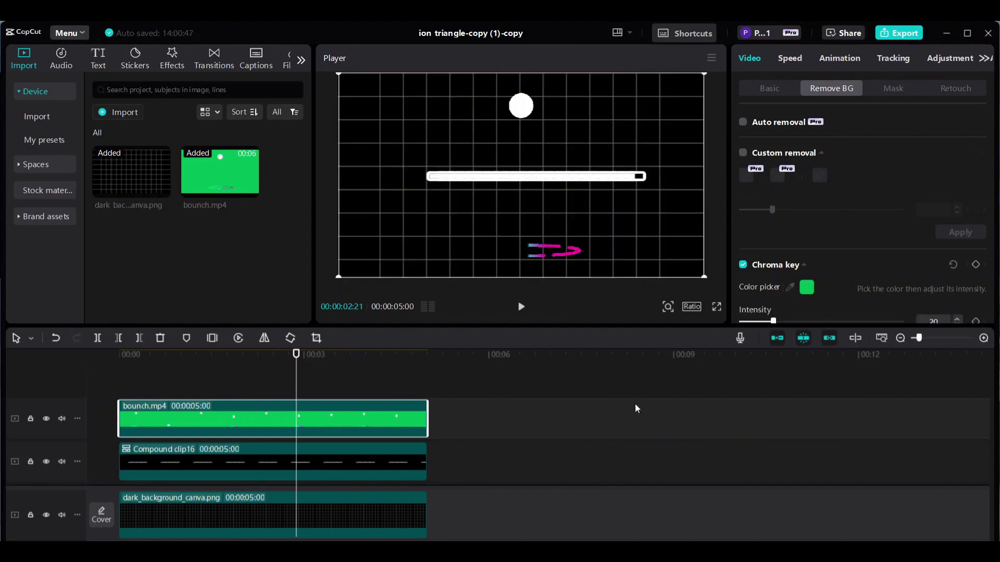
pyautogui.moveTo(774, 322); pyautogui.dragTo(778, 322)
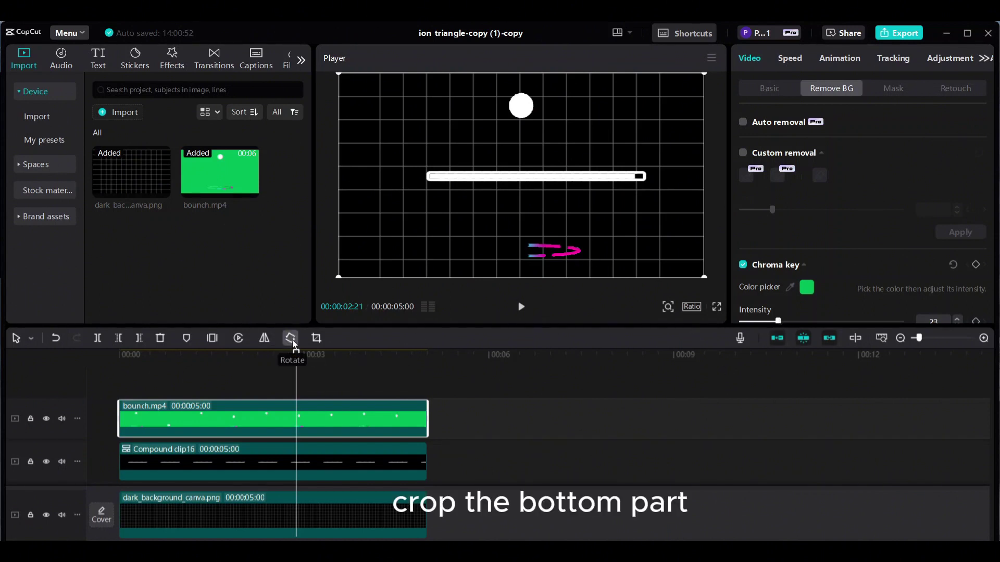
# Crop the lower part of bounch.mp4 just above the colored ellipse, using the Free ratio
pyautogui.click(316, 339)
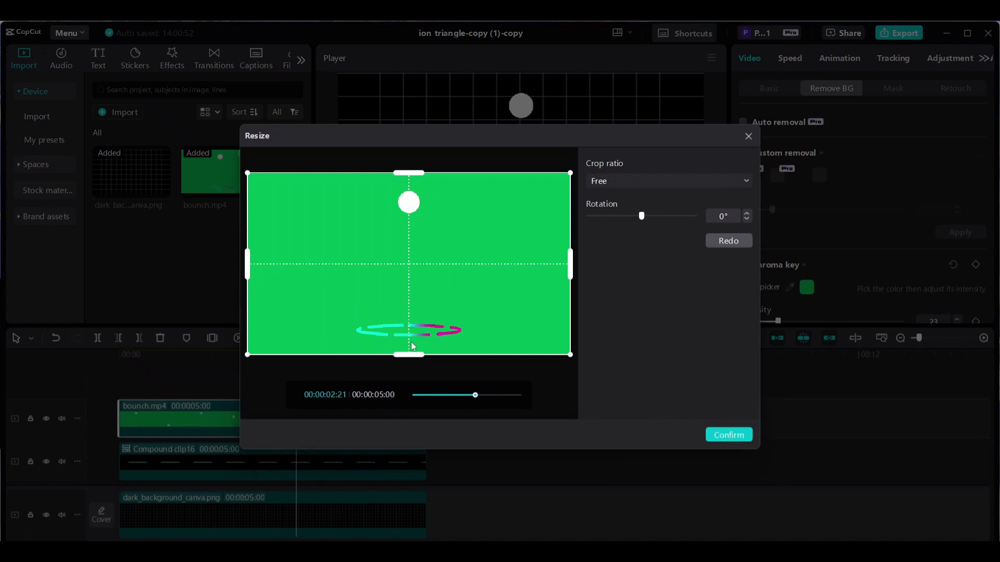
pyautogui.moveTo(415, 356); pyautogui.dragTo(425, 283)
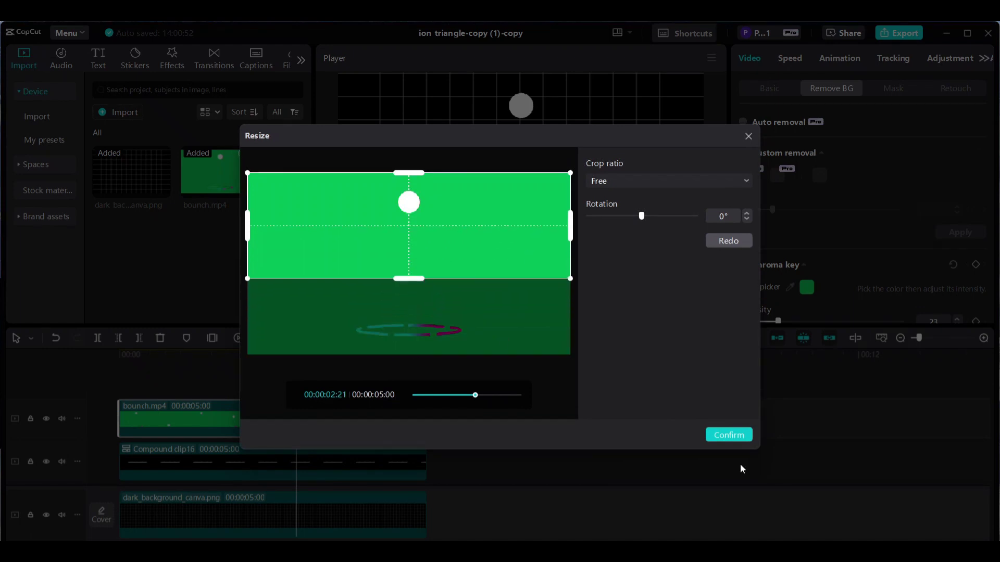
pyautogui.click(729, 435)
# At 00:00:00:00, move the ball clip left of the bar, about X -1685, Y -41, and add position and opacity keyframes
pyautogui.moveTo(473, 214); pyautogui.dragTo(421, 208)
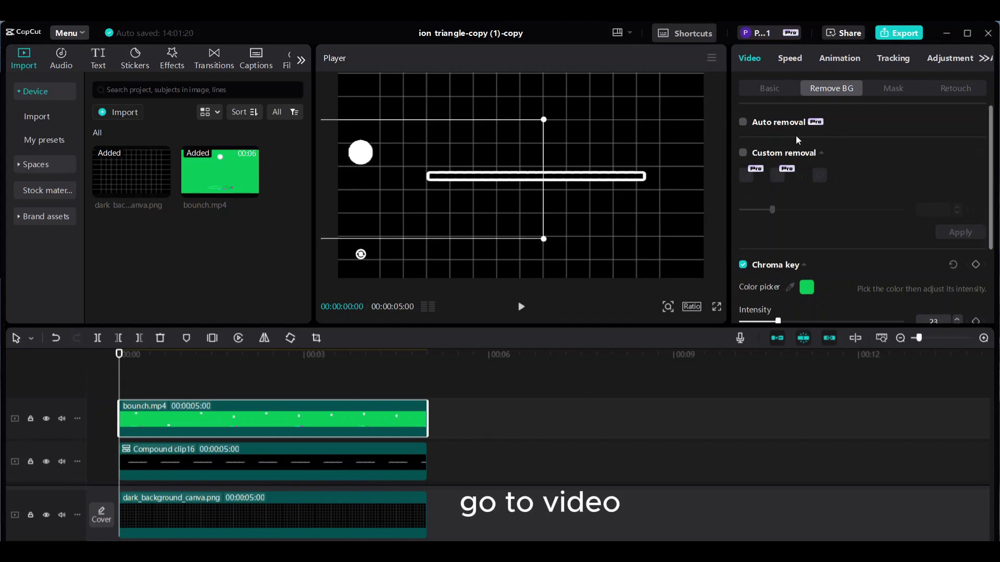
pyautogui.click(776, 89)
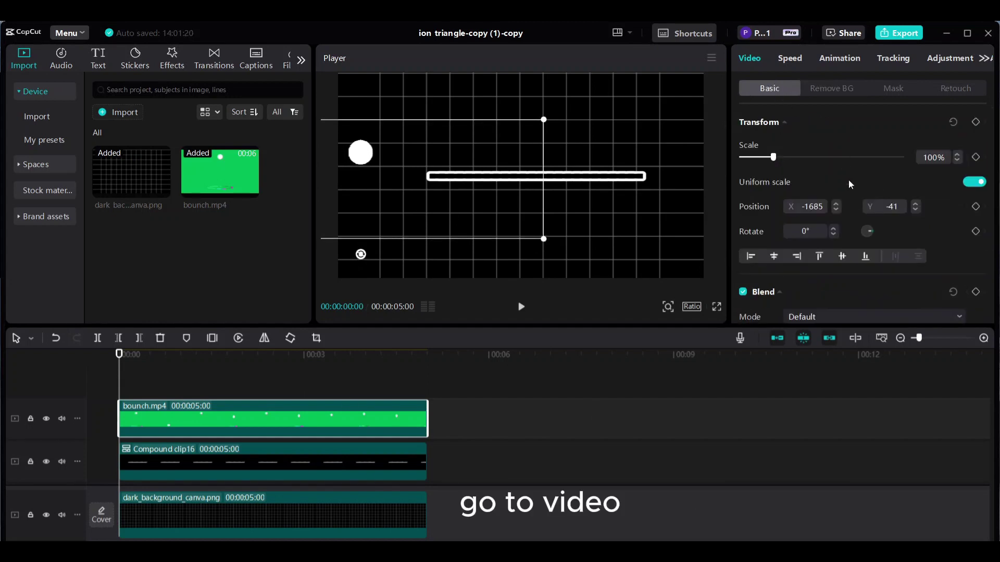
pyautogui.scroll(-2, 848, 180)
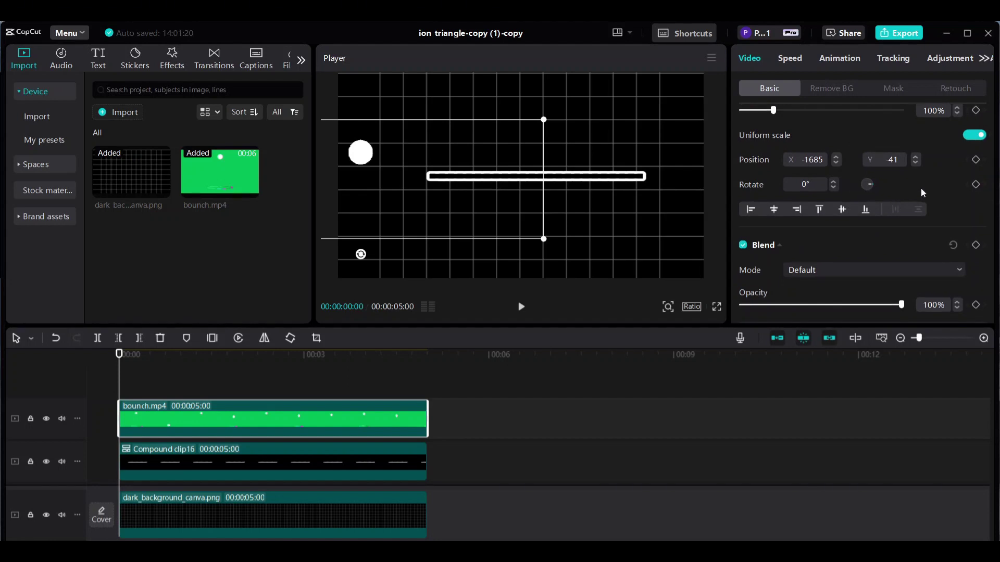
pyautogui.click(976, 160)
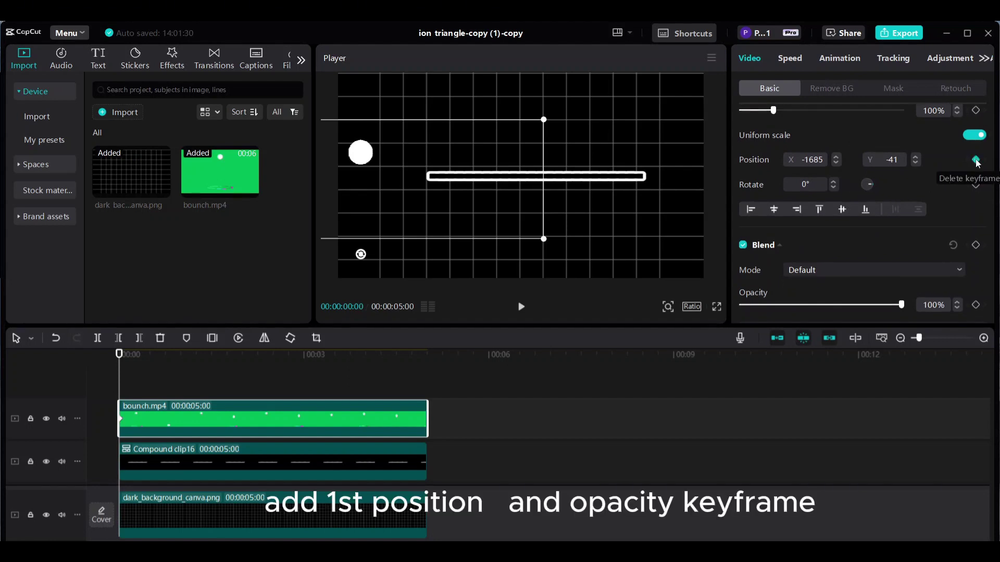
pyautogui.click(978, 306)
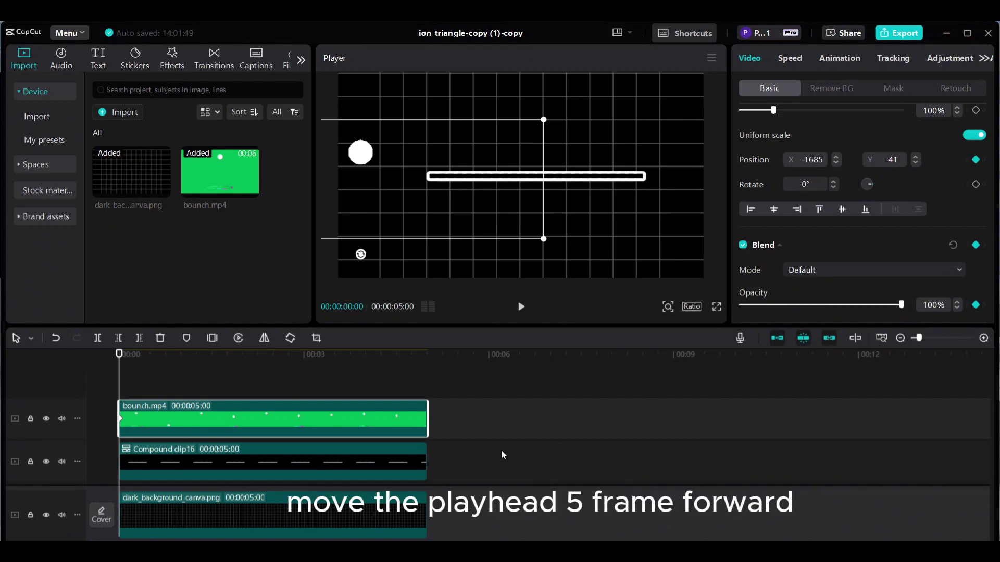
# At 00:00:00:03, move the ball to the bar's left end, about X -944, Y -103, and add an opacity keyframe
pyautogui.moveTo(119, 386); pyautogui.dragTo(131, 386)
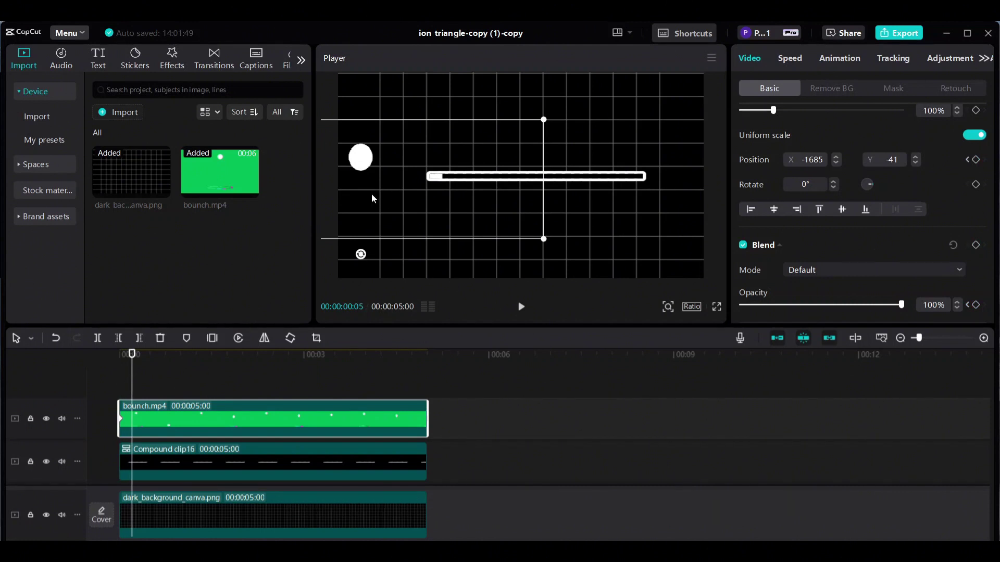
pyautogui.moveTo(134, 391); pyautogui.dragTo(129, 392)
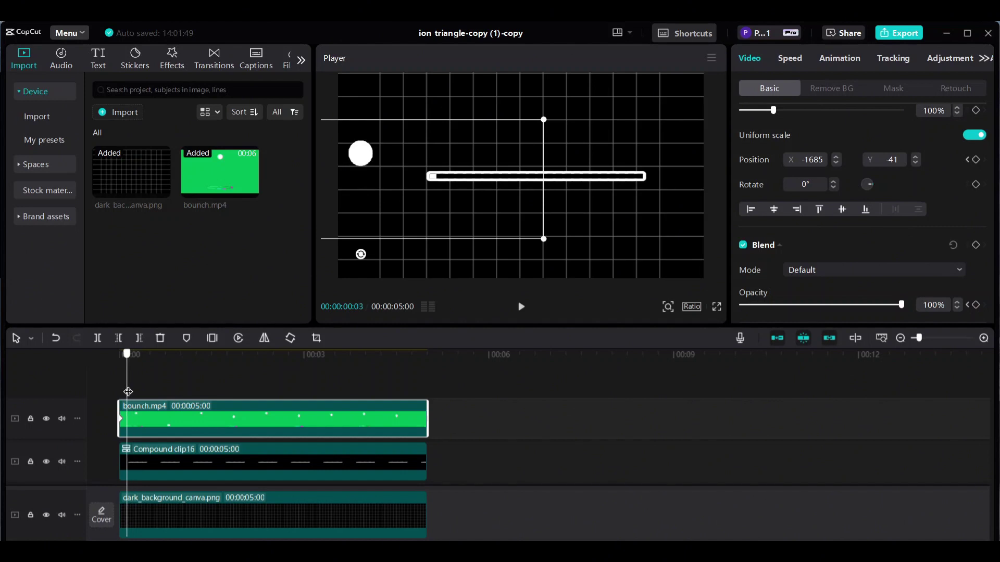
pyautogui.moveTo(373, 180); pyautogui.dragTo(444, 185)
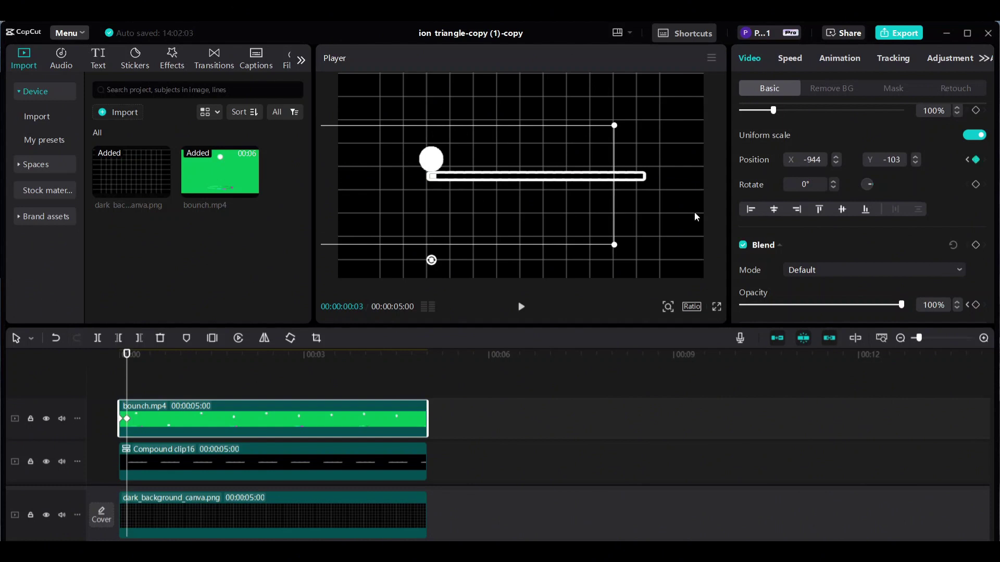
pyautogui.click(976, 305)
# Set the ball clip's opacity to 0% at its first keyframe, 00:00:00:00
pyautogui.moveTo(127, 394); pyautogui.dragTo(120, 393)
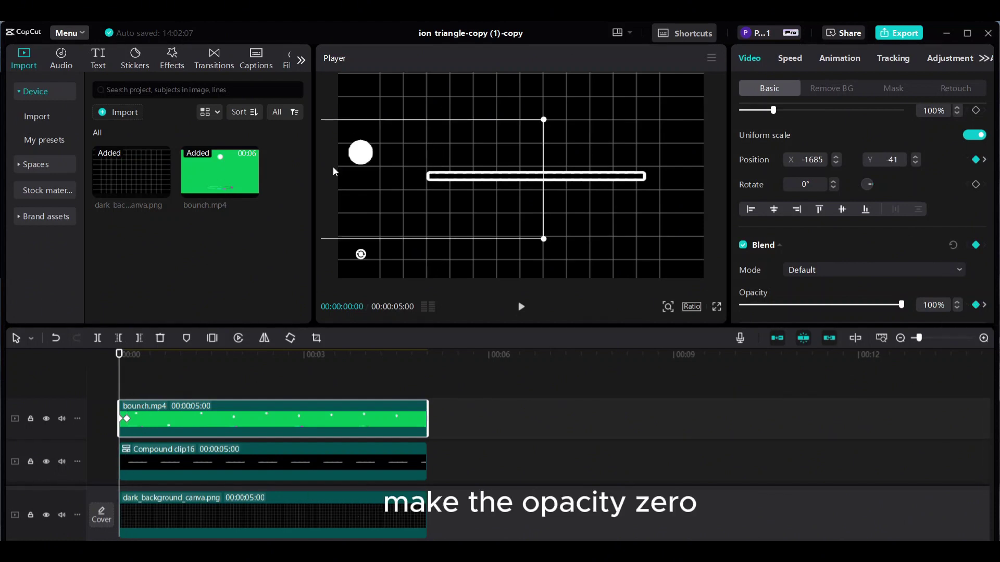
pyautogui.moveTo(902, 305); pyautogui.dragTo(724, 307)
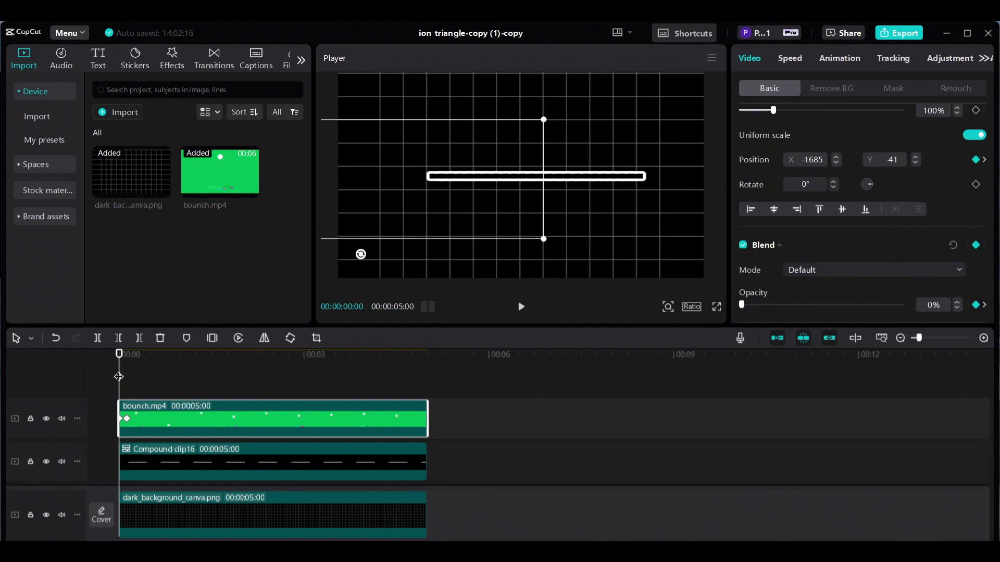
pyautogui.moveTo(121, 376); pyautogui.dragTo(124, 376)
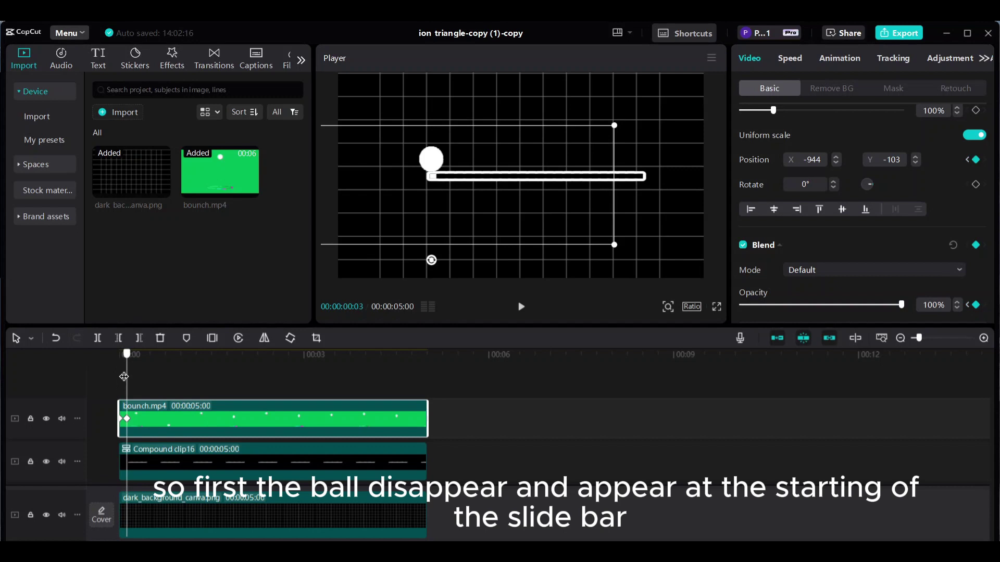
# At 00:00:03:00, move the ball to the bar's right end, about X 1221, Y -96, and add an opacity keyframe
pyautogui.moveTo(124, 377); pyautogui.dragTo(264, 407)
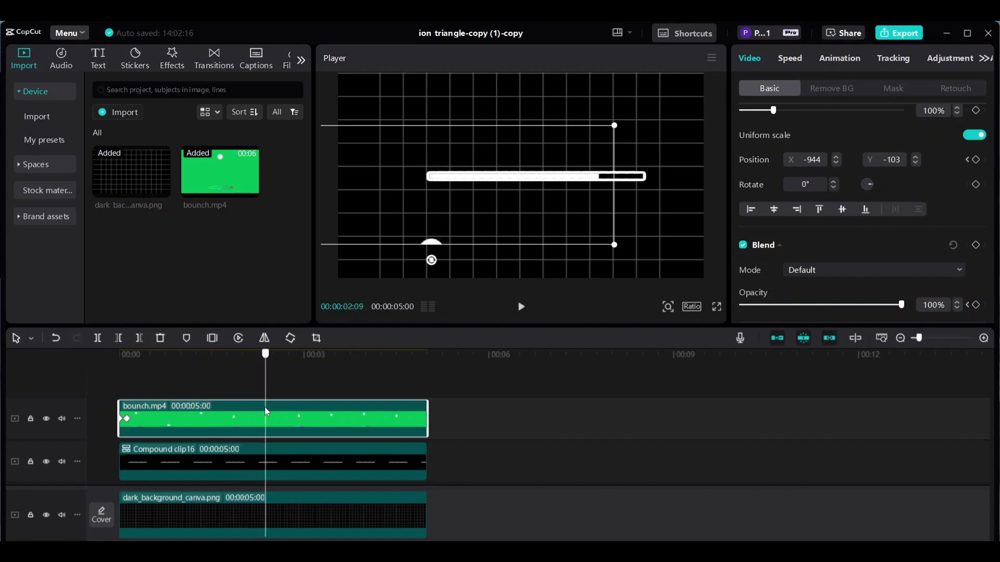
pyautogui.click(289, 473)
pyautogui.moveTo(267, 397); pyautogui.dragTo(299, 398)
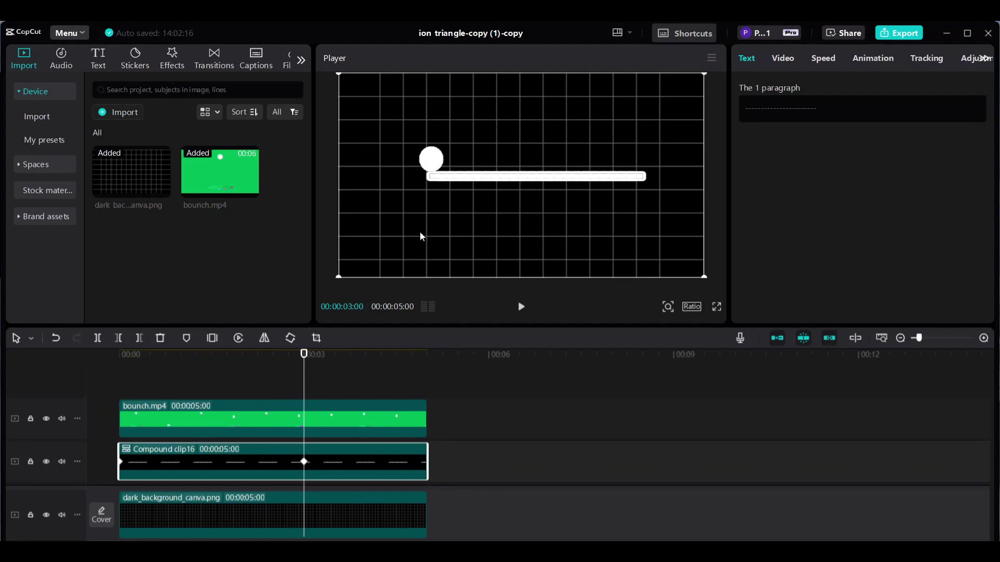
pyautogui.moveTo(420, 232); pyautogui.dragTo(629, 241)
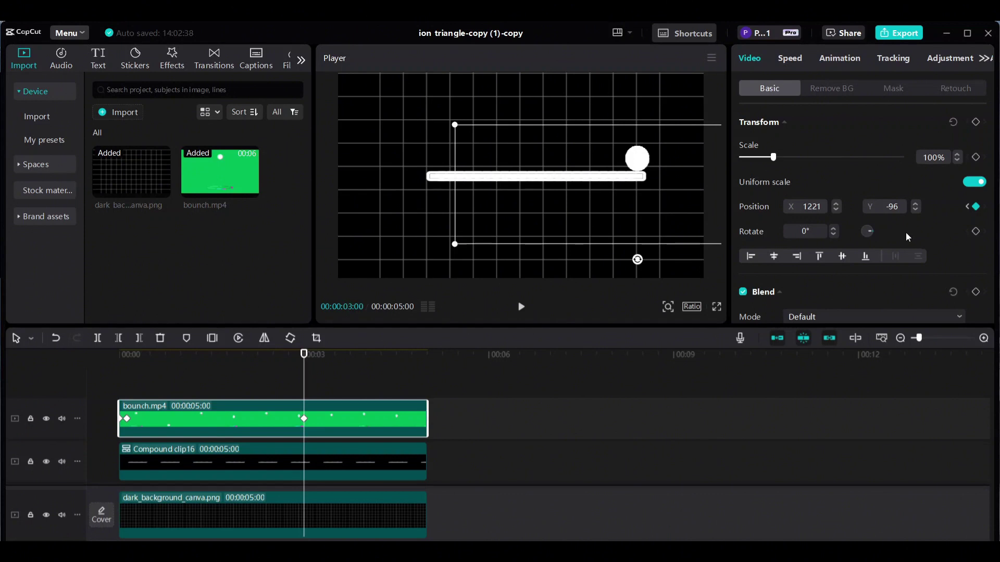
pyautogui.scroll(-2, 905, 233)
pyautogui.click(976, 305)
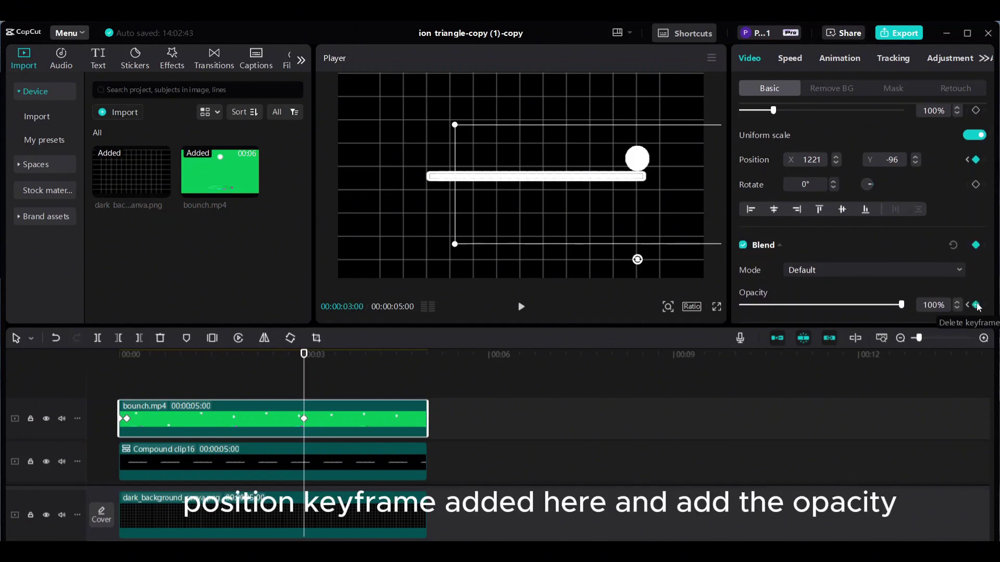
# At 00:00:03:03, add position and opacity keyframes to the ball clip and set its opacity to 0%
pyautogui.moveTo(306, 382)
pyautogui.mouseDown()
pyautogui.moveTo(129, 384)
pyautogui.moveTo(306, 396)
pyautogui.mouseUp()
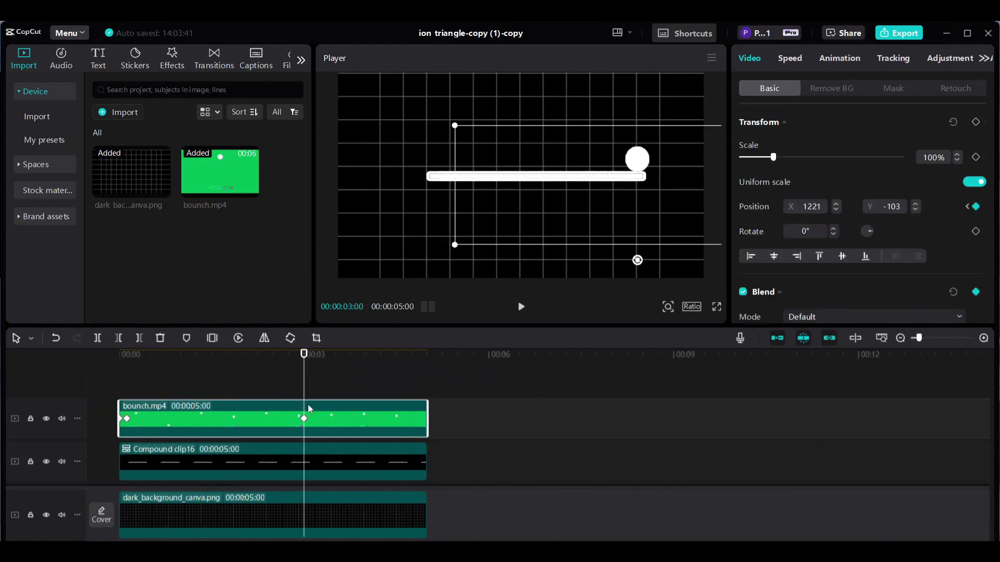
pyautogui.moveTo(306, 392); pyautogui.dragTo(312, 392)
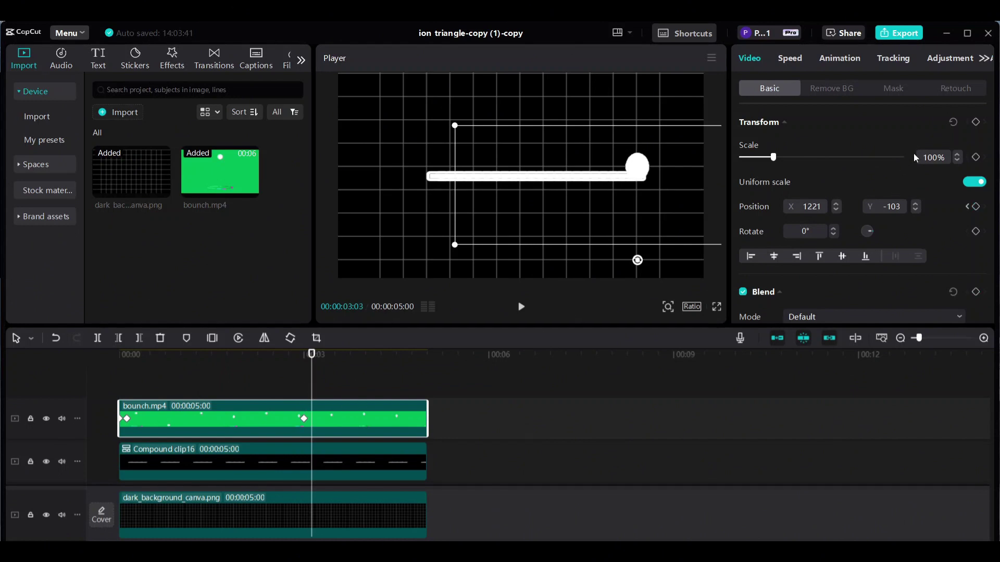
pyautogui.click(975, 206)
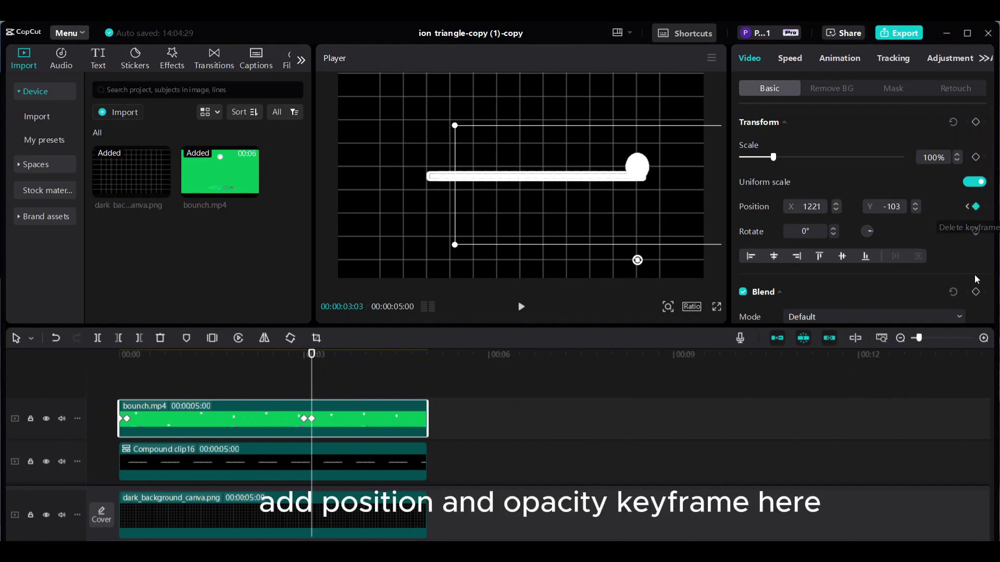
pyautogui.scroll(-2, 972, 287)
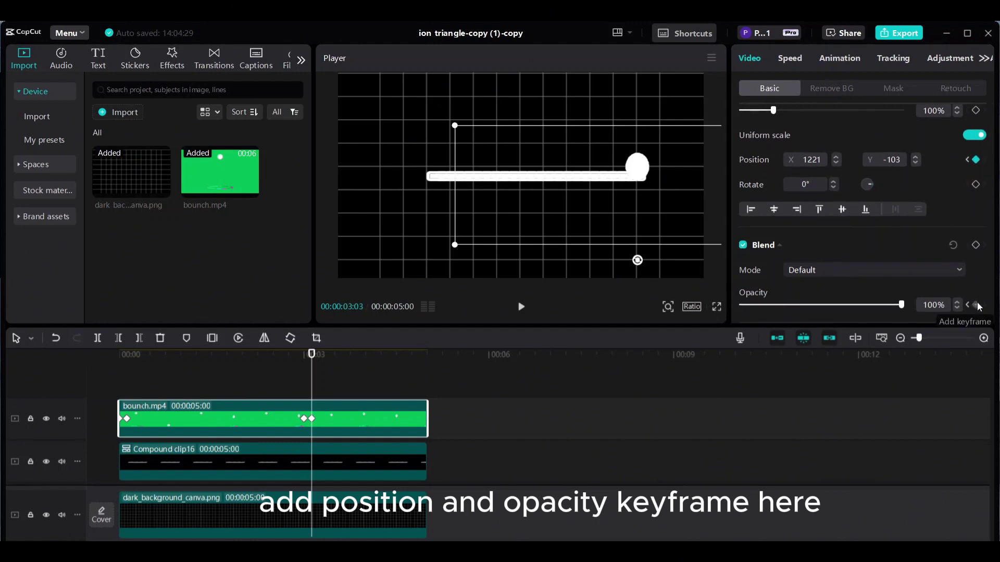
pyautogui.click(978, 305)
pyautogui.moveTo(903, 308); pyautogui.dragTo(742, 309)
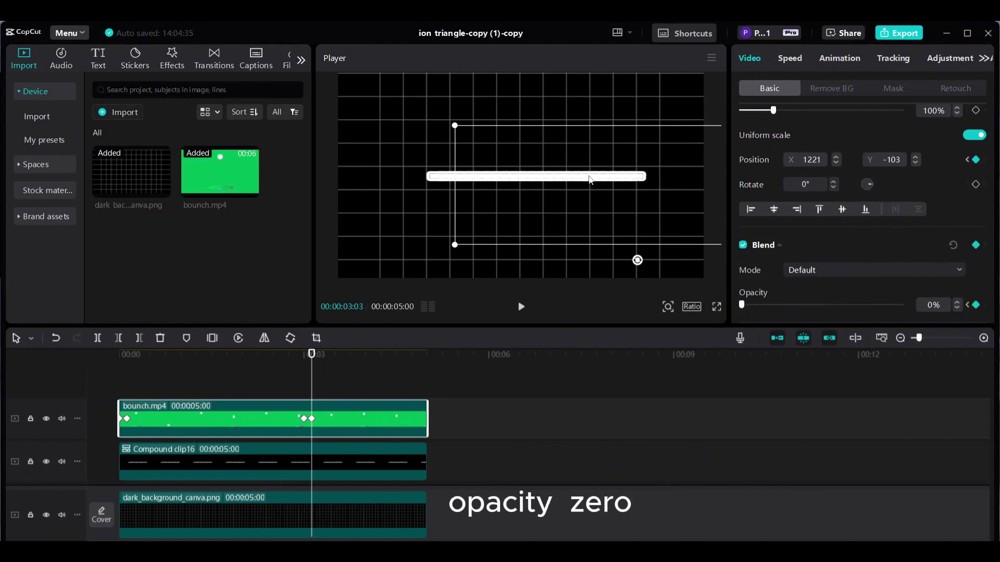
# Search the stickers for "light", add the outlined light bulb at 00:00:03:03, and trim its end to match the clips below
pyautogui.click(137, 69)
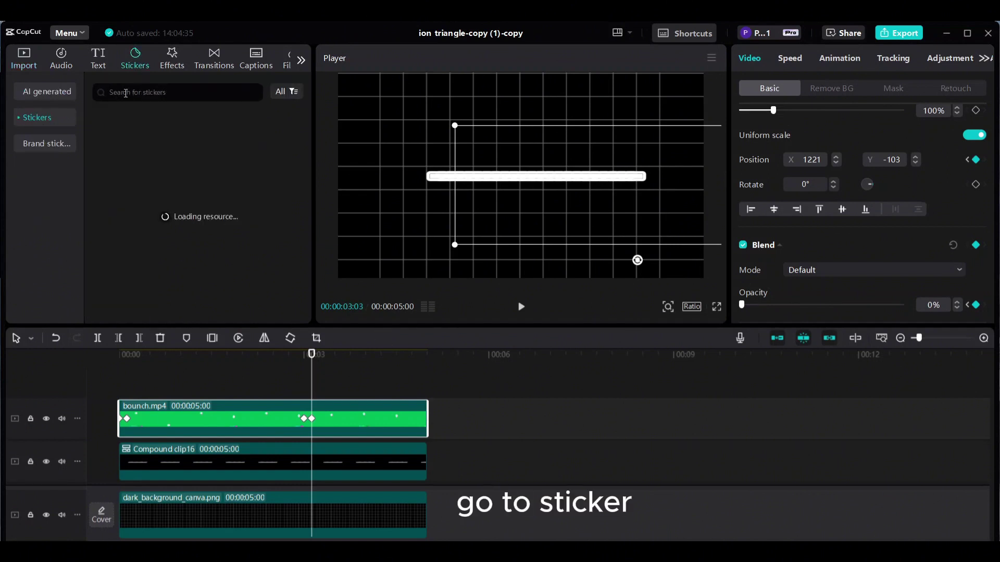
pyautogui.click(156, 92)
pyautogui.write('light')
pyautogui.press('Return')
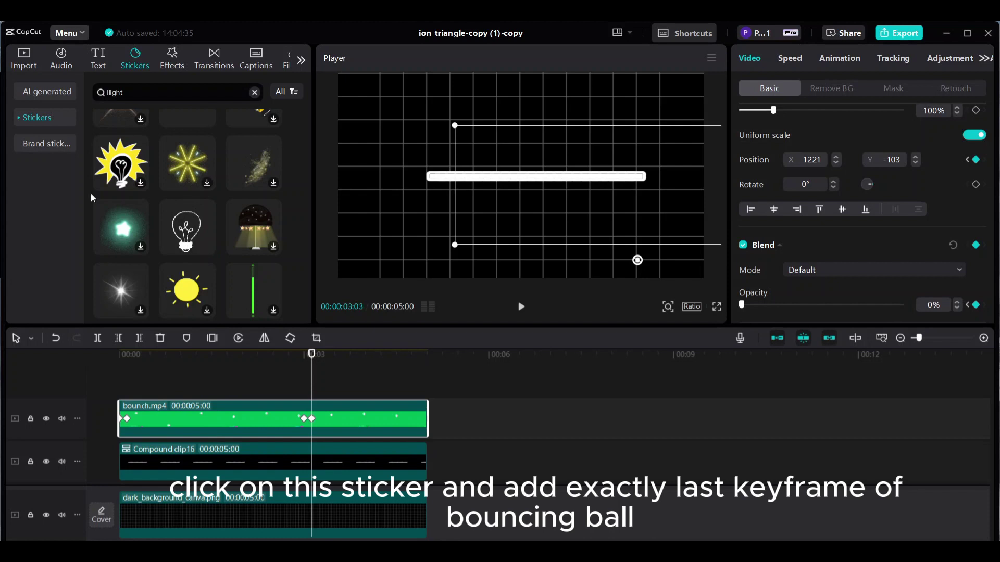
pyautogui.click(207, 246)
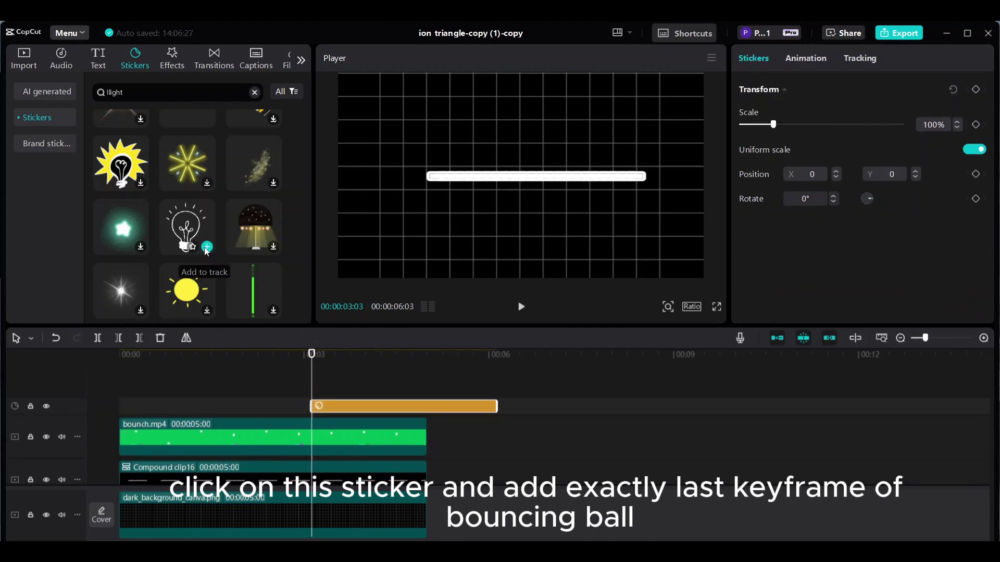
pyautogui.click(343, 427)
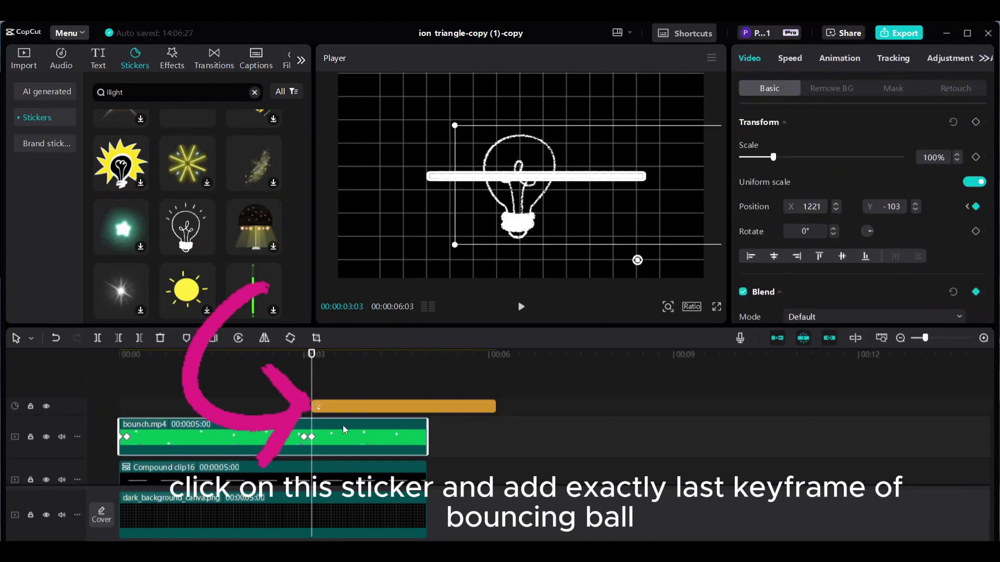
pyautogui.moveTo(493, 408); pyautogui.dragTo(427, 406)
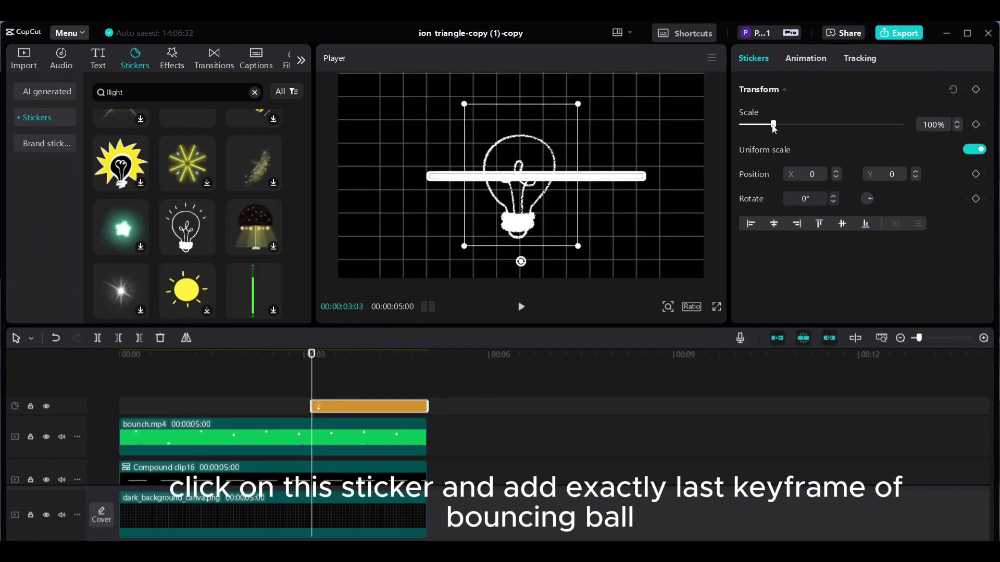
# Scale the light bulb sticker to 60% and place it on the bar's right end, about X 1248, Y 424
pyautogui.moveTo(773, 126); pyautogui.dragTo(760, 130)
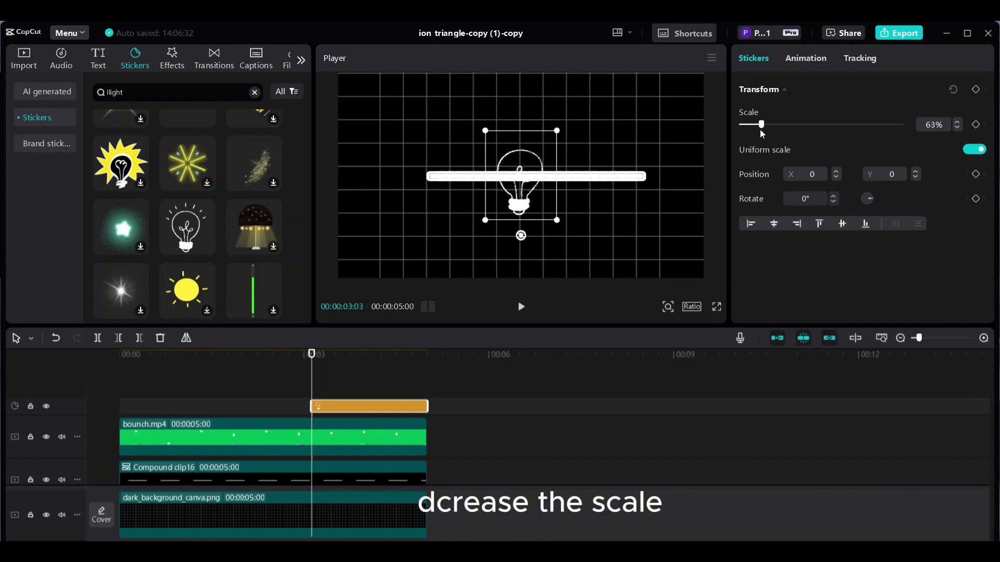
pyautogui.moveTo(538, 204); pyautogui.dragTo(657, 162)
pyautogui.moveTo(311, 385)
pyautogui.mouseDown()
pyautogui.moveTo(134, 384)
pyautogui.moveTo(311, 390)
pyautogui.mouseUp()
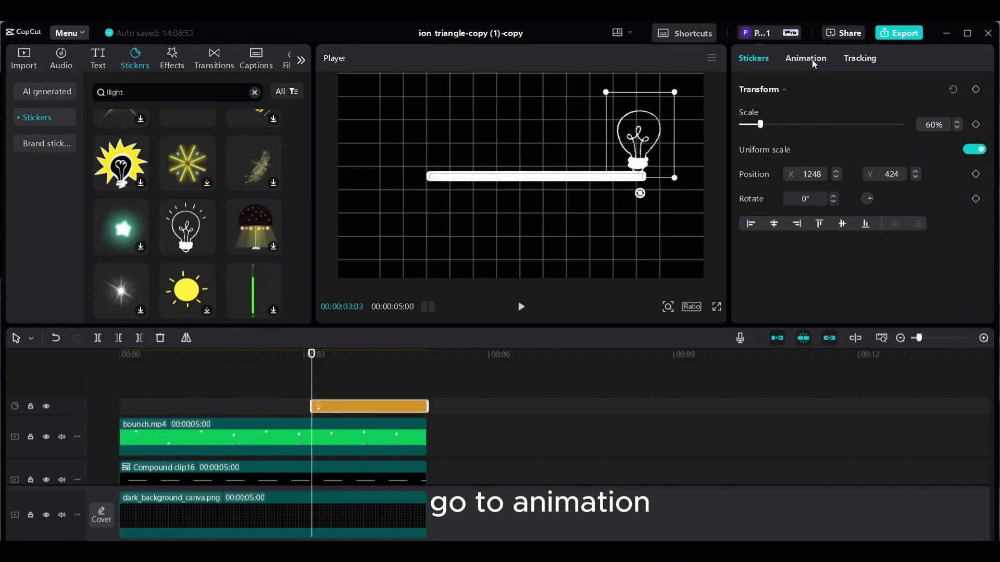
# Apply the Bounce In entrance animation to the light bulb sticker with a duration of about 1.0 s
pyautogui.click(812, 59)
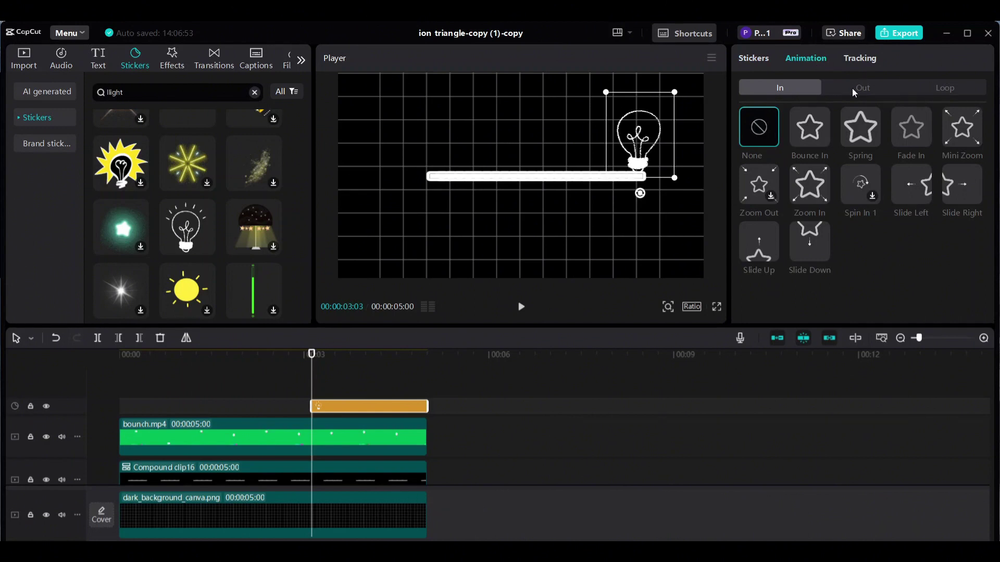
pyautogui.click(811, 137)
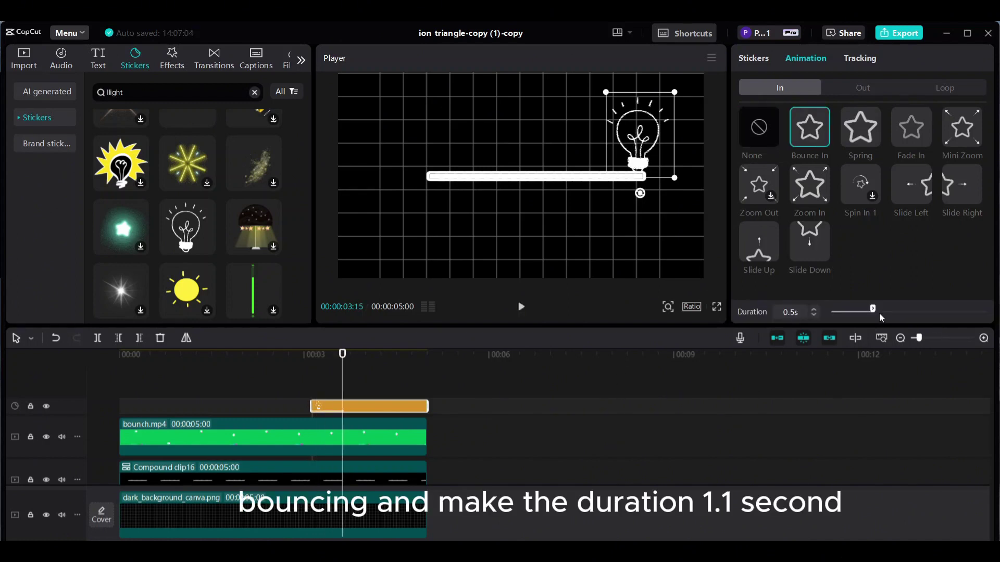
pyautogui.moveTo(879, 314); pyautogui.dragTo(915, 313)
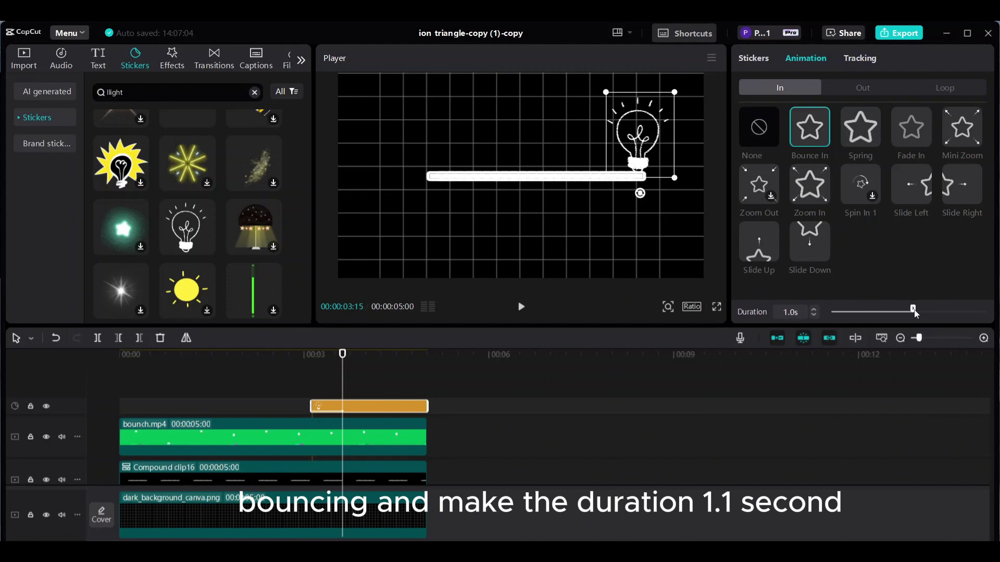
# Deselect the sticker and open the export settings for the project
pyautogui.click(785, 425)
pyautogui.click(904, 34)
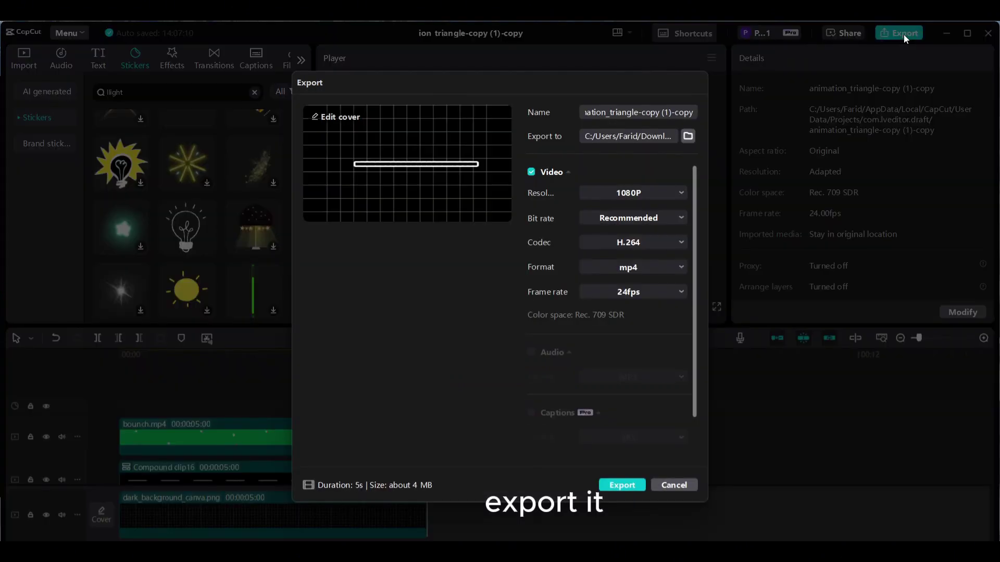